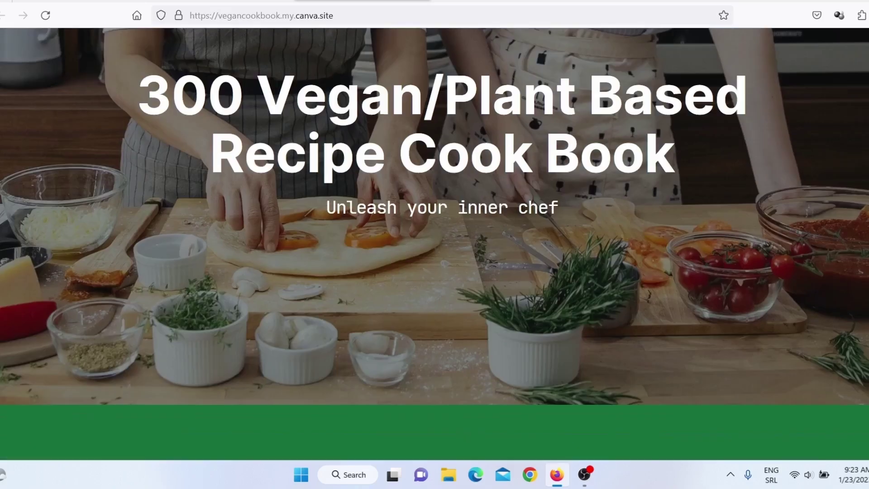
# Look over the published 300 Vegan/Plant Based Recipe Cook Book website
pyautogui.scroll(-15, 434, 243)
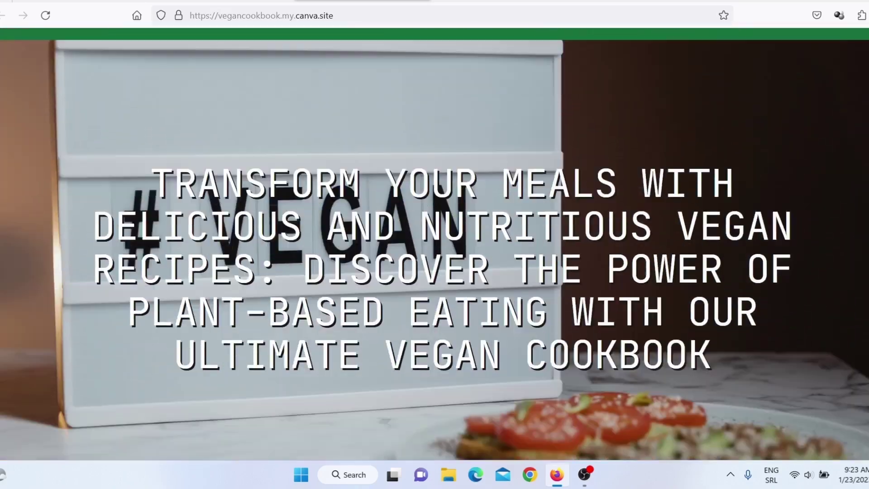
pyautogui.scroll(-3, 435, 243)
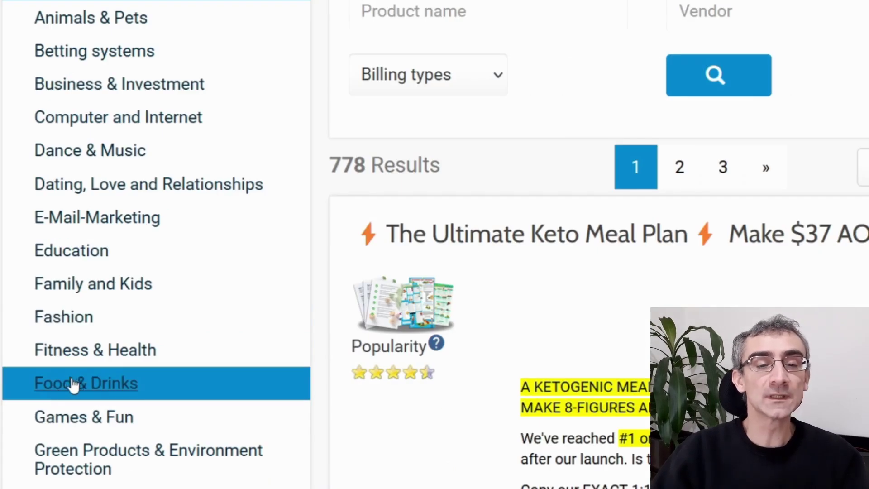
# Open the Food & Drinks category of the Digistore24 marketplace and bring up the first cookbook offer
pyautogui.click(72, 383)
pyautogui.scroll(-5, 713, 249)
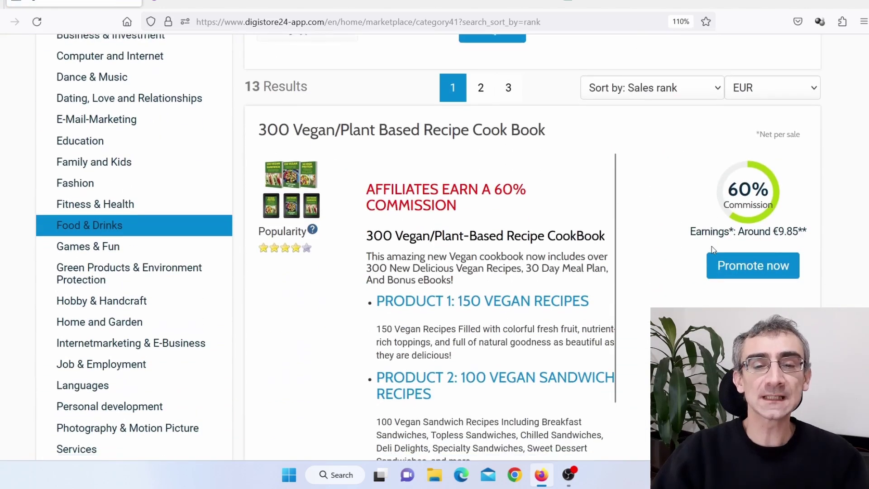
pyautogui.scroll(-2, 711, 246)
# Examine the price, commission and cancellation rate of the 300 Vegan/Plant Based Recipe Cook Book offer, and open its sales page
pyautogui.moveTo(258, 67); pyautogui.dragTo(389, 72)
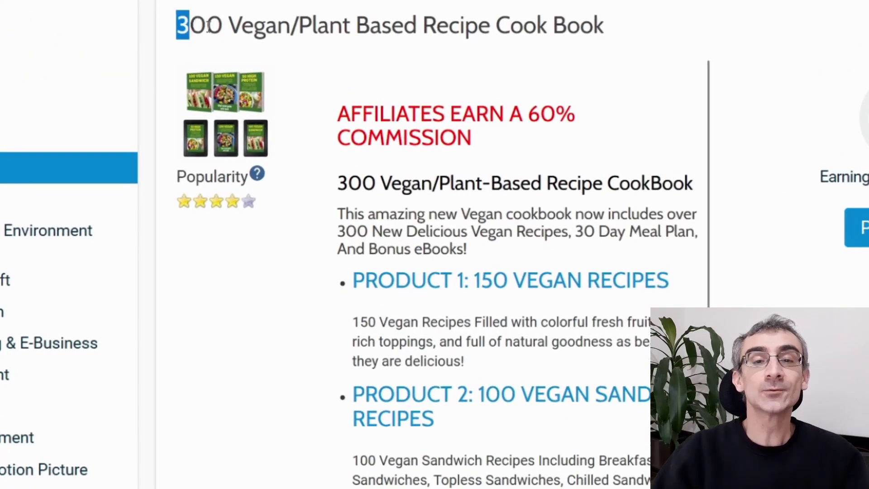
pyautogui.moveTo(371, 36); pyautogui.dragTo(656, 33)
pyautogui.scroll(-5, 737, 172)
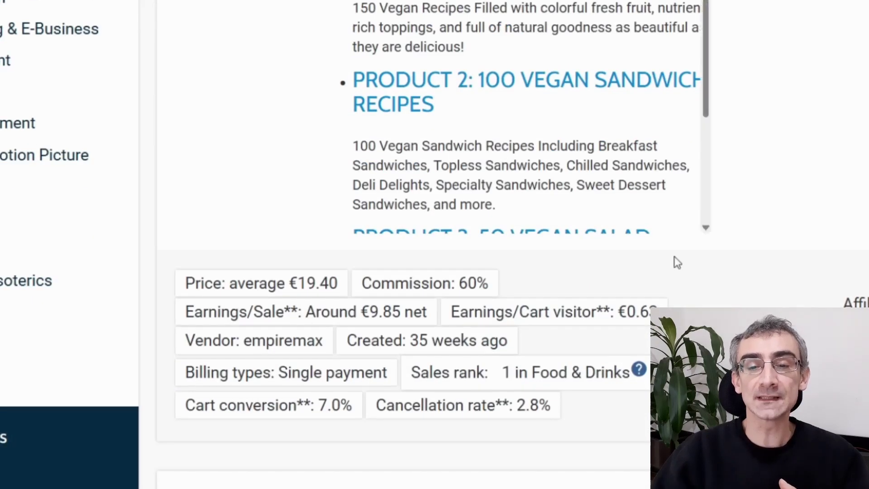
pyautogui.scroll(-5, 493, 446)
pyautogui.moveTo(395, 97); pyautogui.dragTo(551, 85)
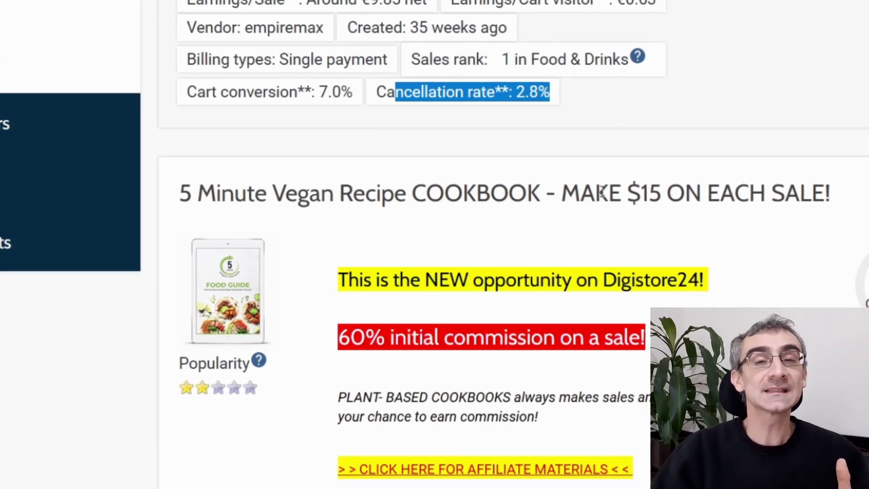
pyautogui.scroll(8, 561, 211)
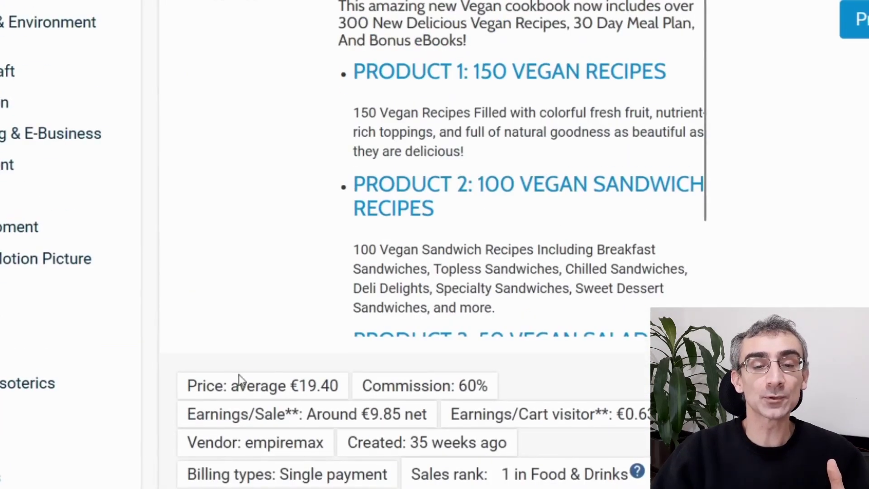
pyautogui.moveTo(239, 385); pyautogui.dragTo(395, 385)
pyautogui.scroll(-10, 696, 290)
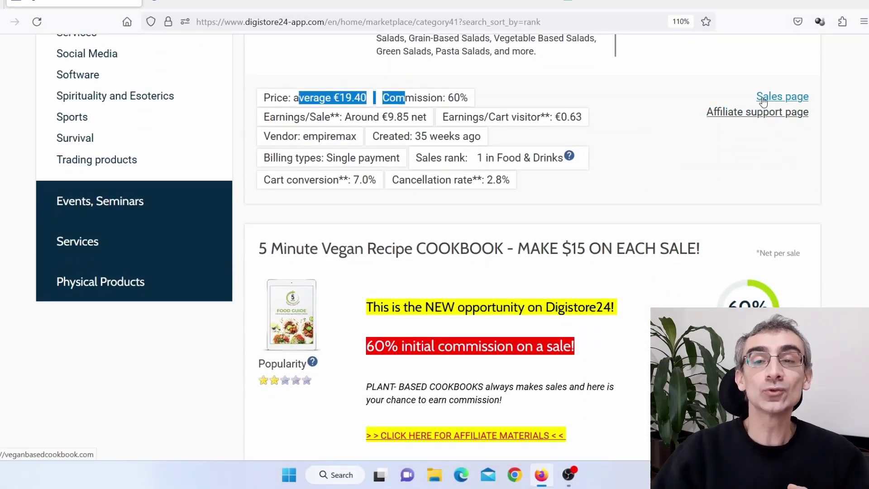
pyautogui.click(763, 98)
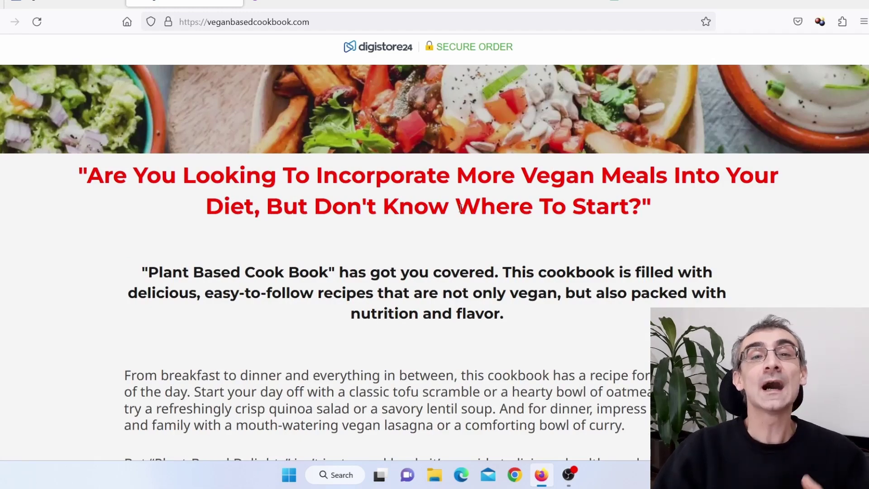
# Switch to Canva and go through its website builder page to the general Website templates category
pyautogui.click(298, 3)
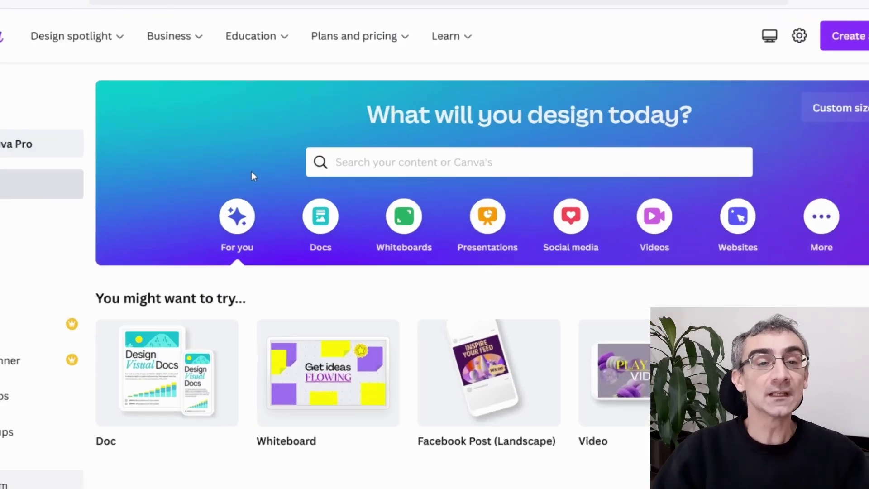
pyautogui.moveTo(53, 42)
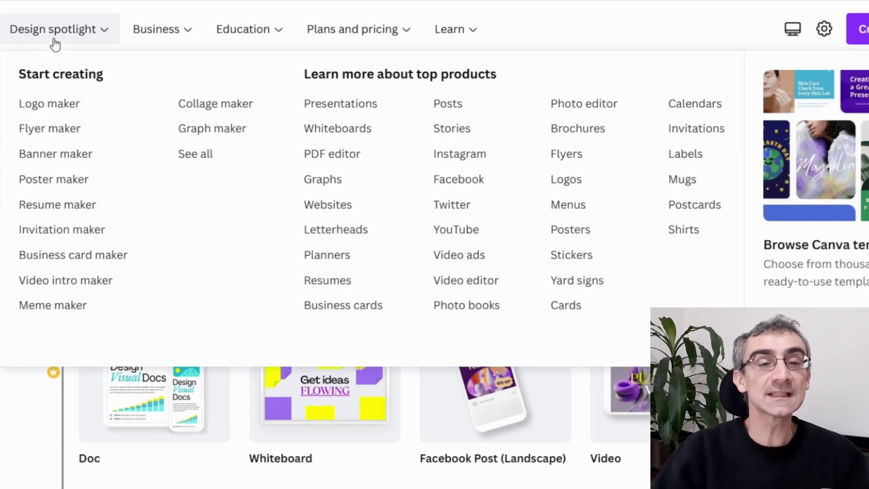
pyautogui.click(342, 209)
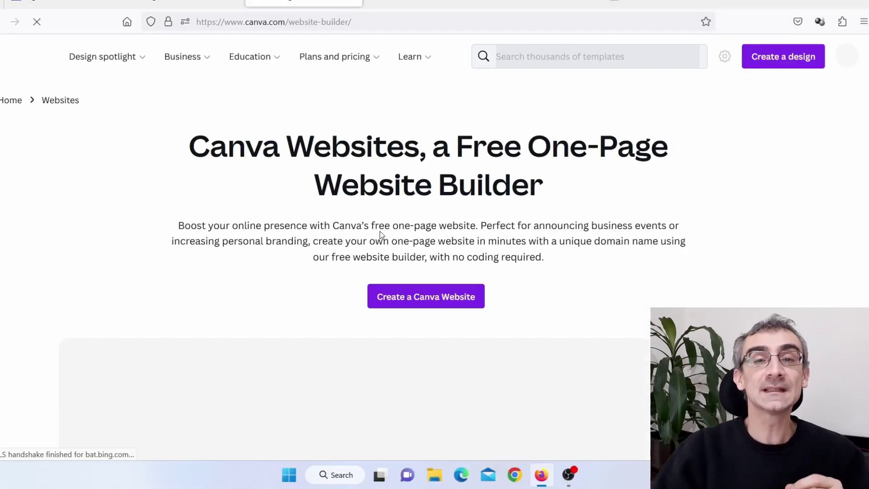
pyautogui.scroll(-20, 362, 297)
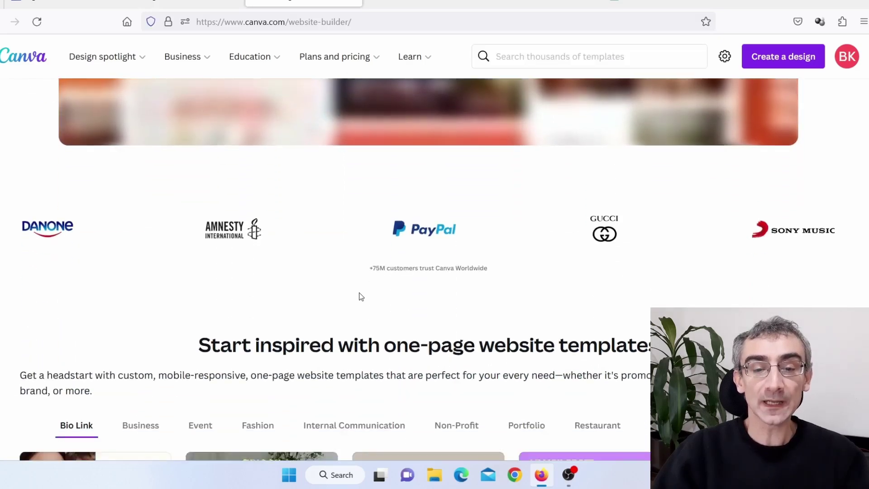
pyautogui.scroll(7, 371, 294)
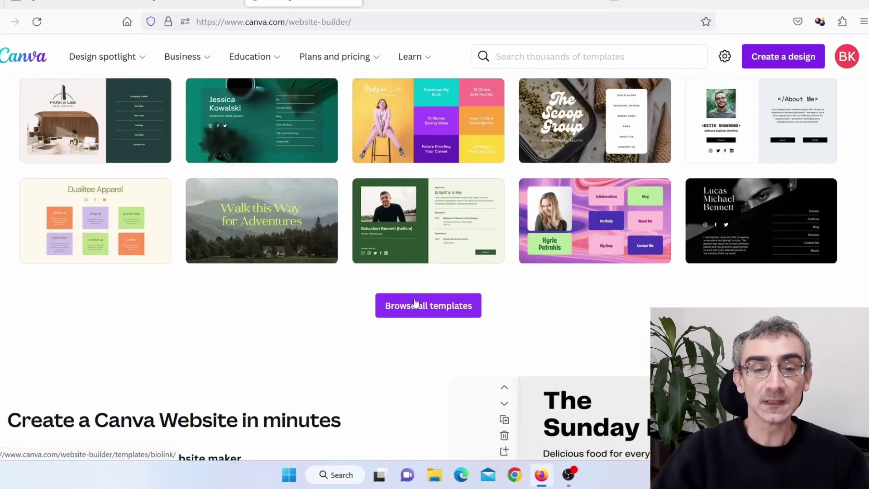
pyautogui.click(419, 307)
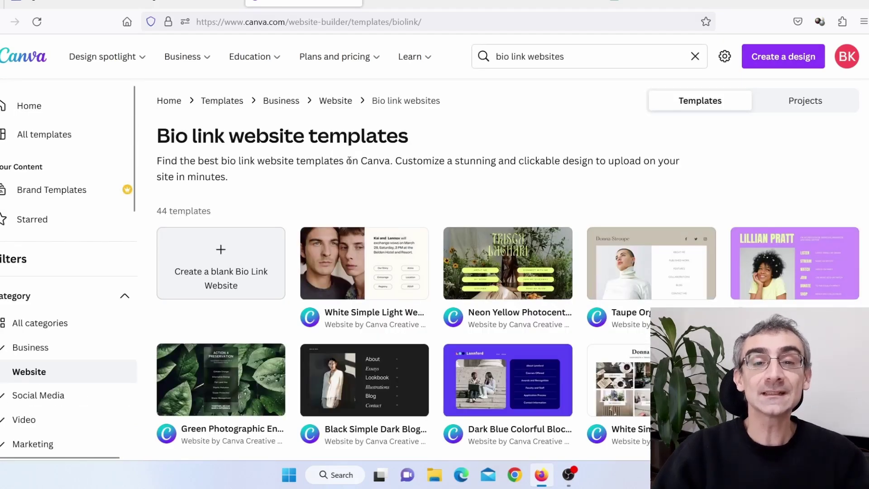
pyautogui.click(332, 102)
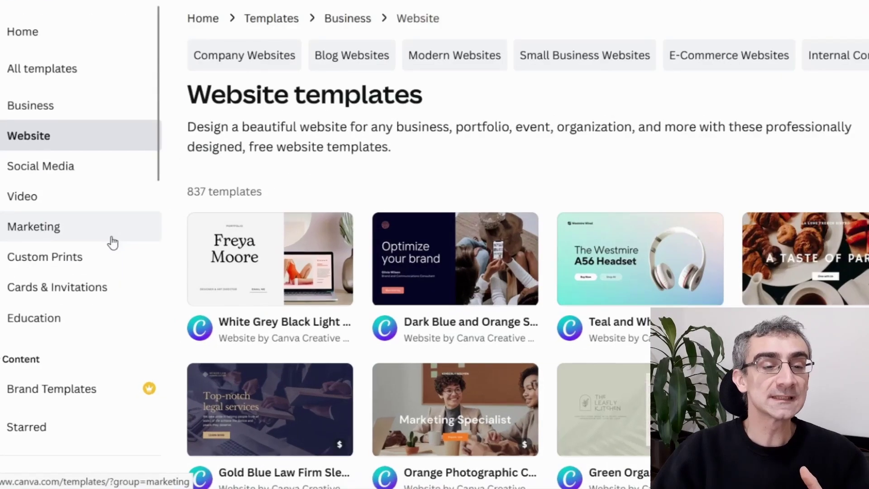
# Filter the website templates to show only free ones
pyautogui.scroll(-5, 125, 281)
pyautogui.scroll(-10, 142, 301)
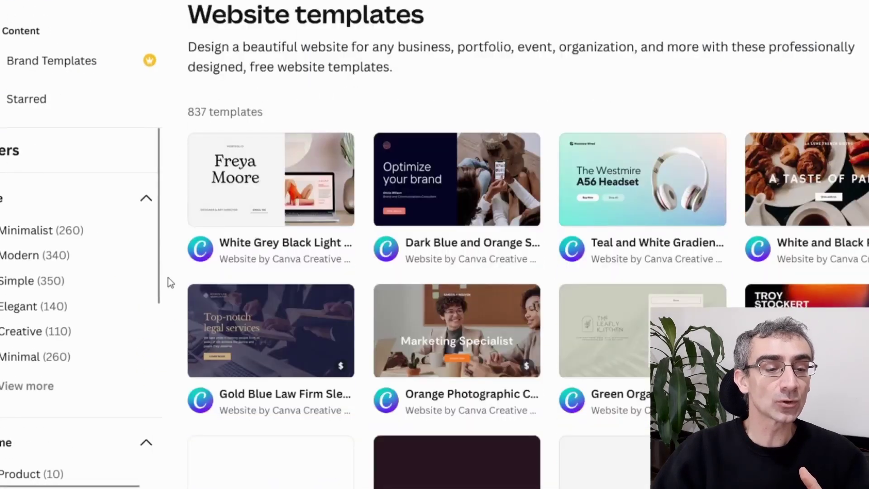
pyautogui.scroll(-3, 139, 300)
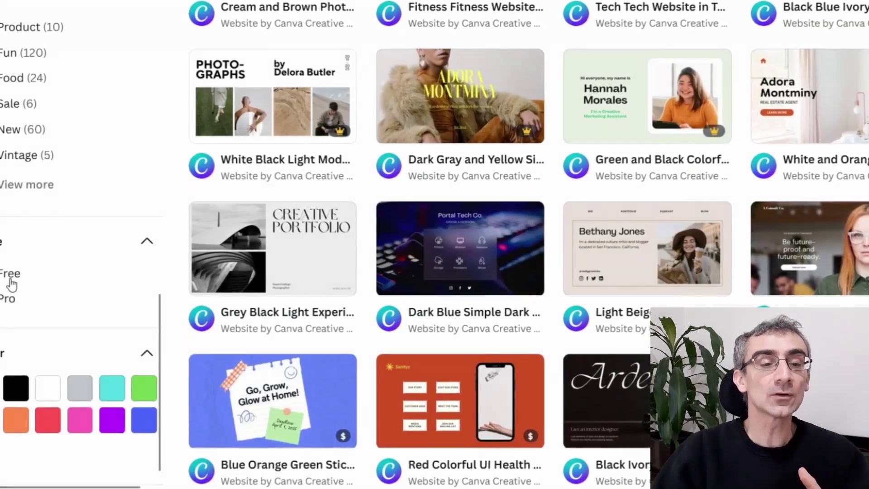
pyautogui.click(10, 276)
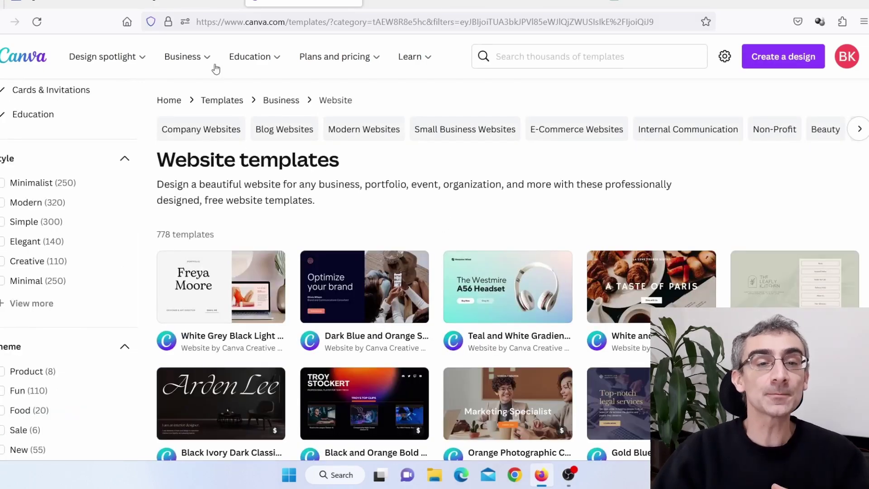
# Glance back at the cookbook's sales page and add the Food theme filter to the Canva website templates
pyautogui.click(185, 2)
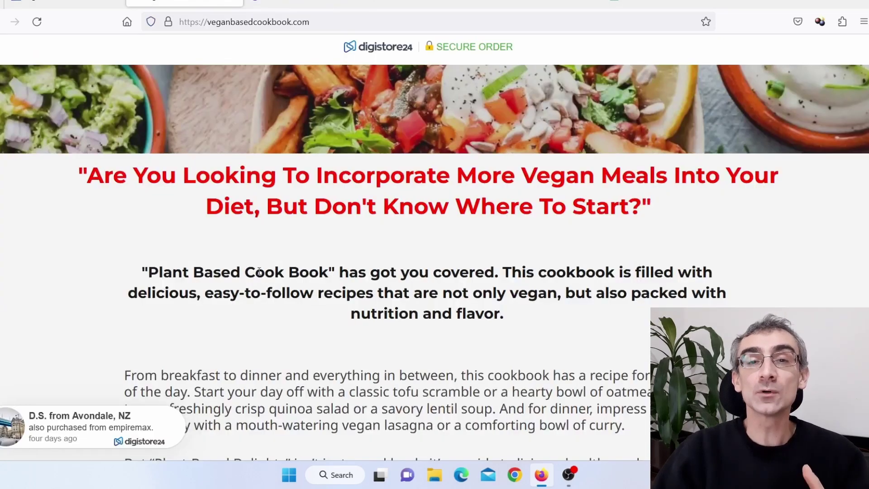
pyautogui.click(303, 3)
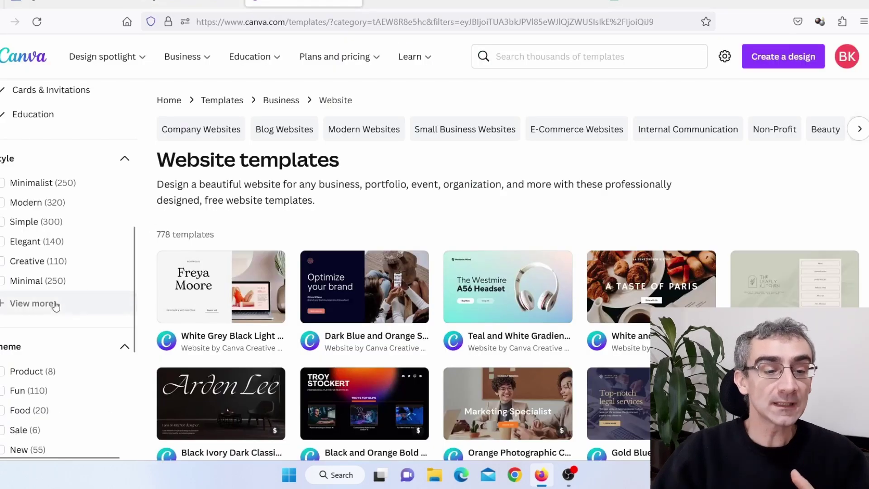
pyautogui.scroll(-3, 57, 304)
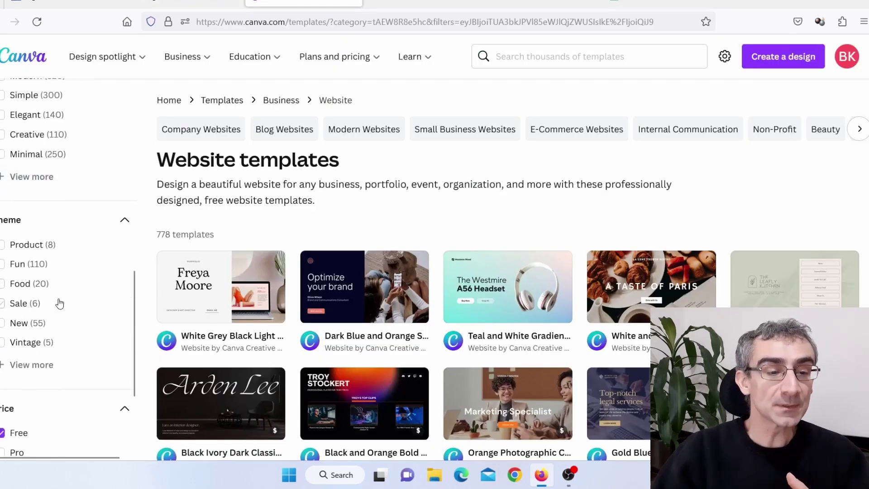
pyautogui.click(20, 286)
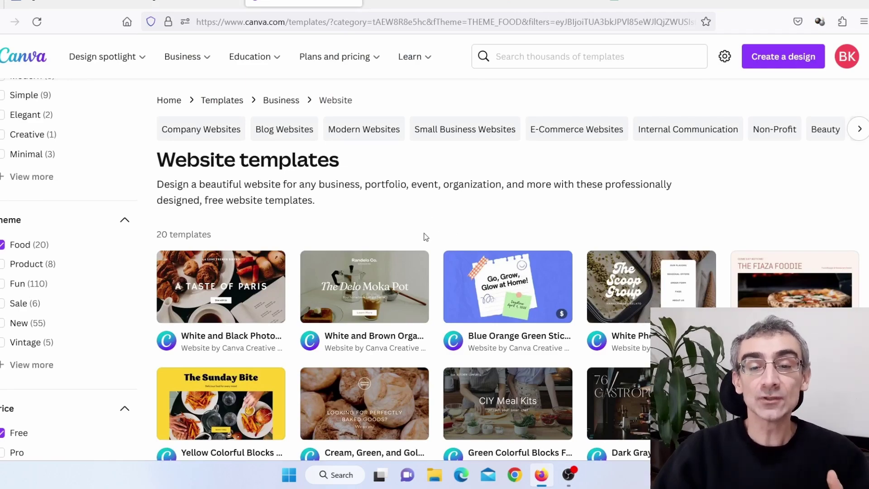
# Preview the Green Colorful Blocks Food and Restaurant Website template and open it for customizing
pyautogui.scroll(-5, 432, 235)
pyautogui.scroll(-1, 433, 250)
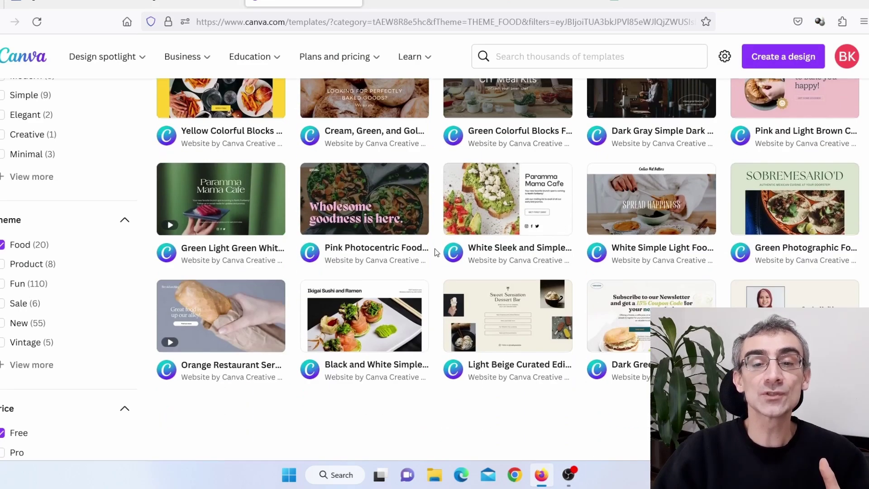
pyautogui.scroll(3, 434, 251)
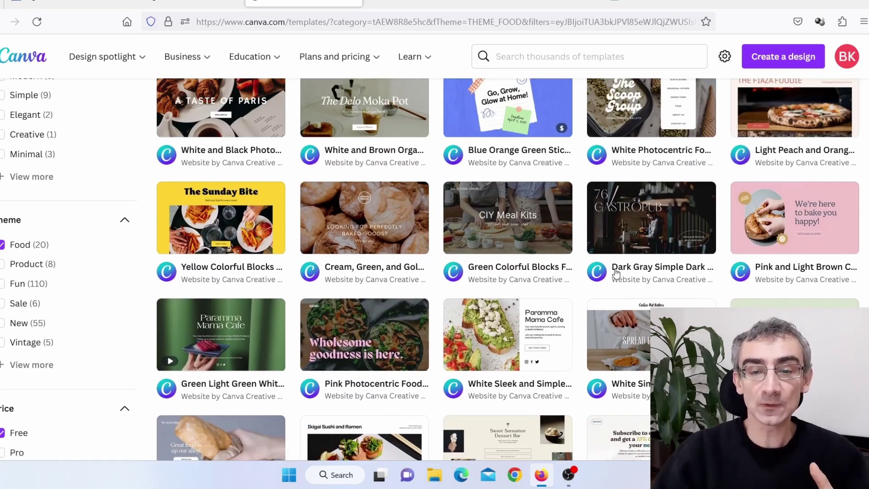
pyautogui.click(504, 228)
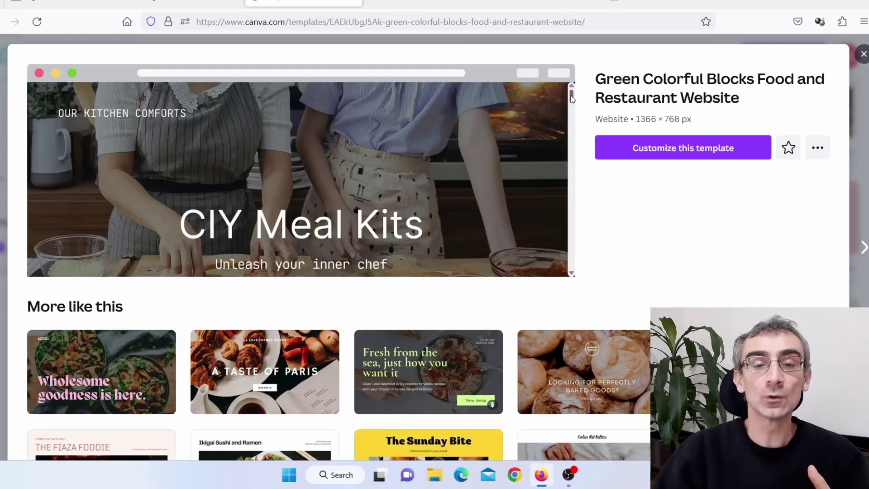
pyautogui.moveTo(572, 96); pyautogui.dragTo(572, 178)
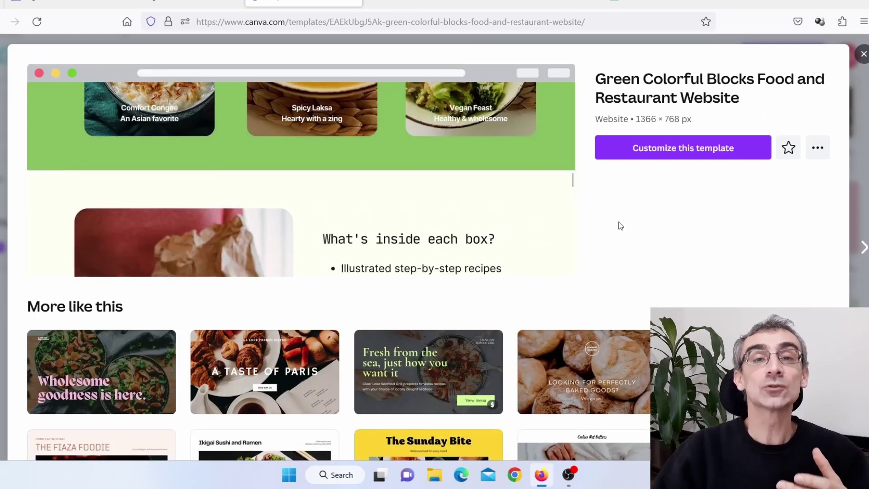
pyautogui.click(677, 150)
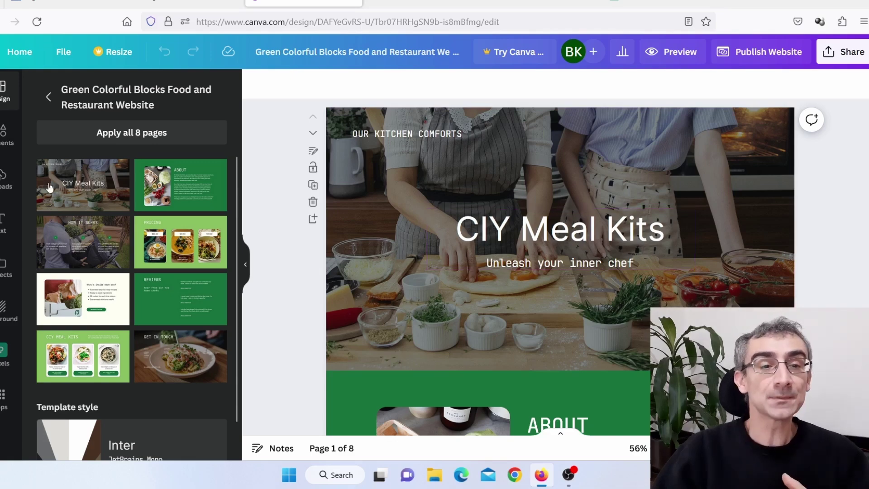
# Switch to the Digistore24 marketplace and copy the product title "300 Vegan/Plant Based Recipe Cook Book"
pyautogui.click(63, 6)
pyautogui.scroll(7, 327, 143)
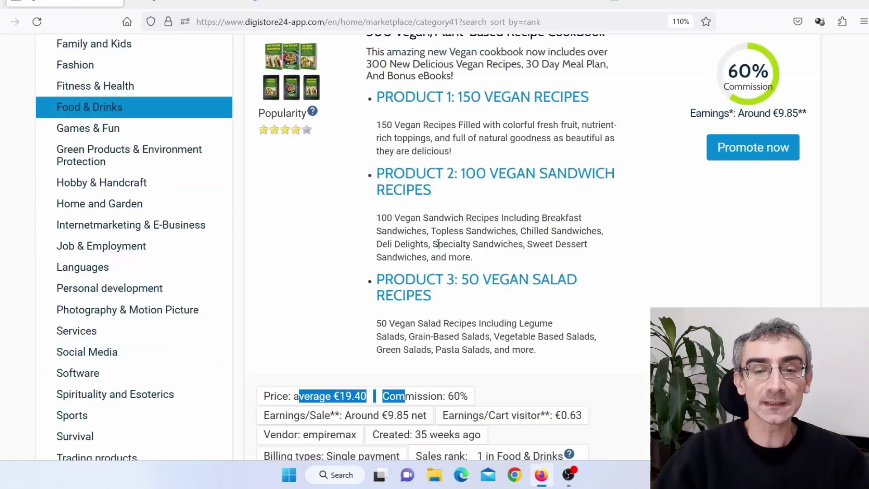
pyautogui.moveTo(259, 68); pyautogui.dragTo(545, 67)
pyautogui.hotkey('ctrl', 'c')
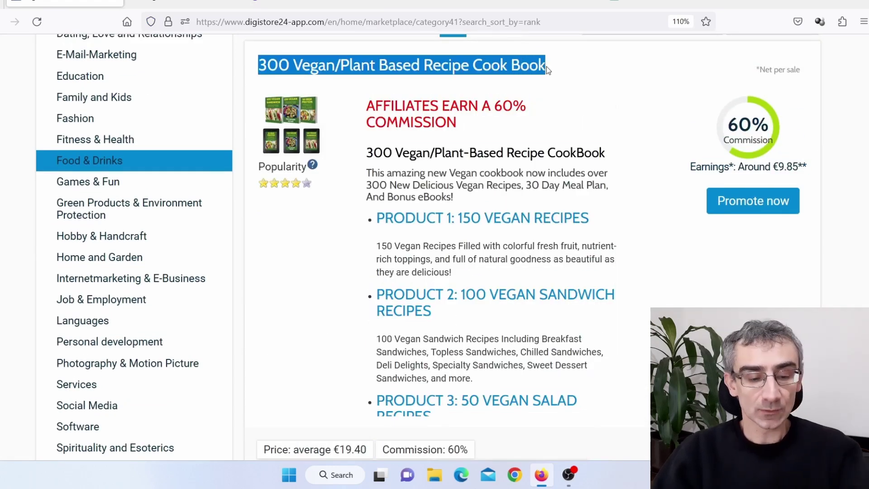
# Back in Canva, replace the "CIY Meal Kits" heading with the copied product title and resize its text group, bringing the heading to font size 55
pyautogui.click(303, 4)
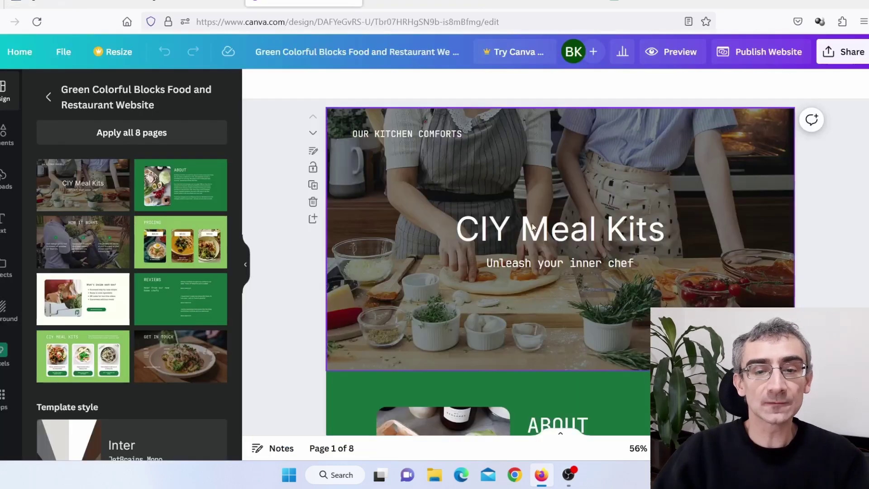
pyautogui.doubleClick(652, 240)
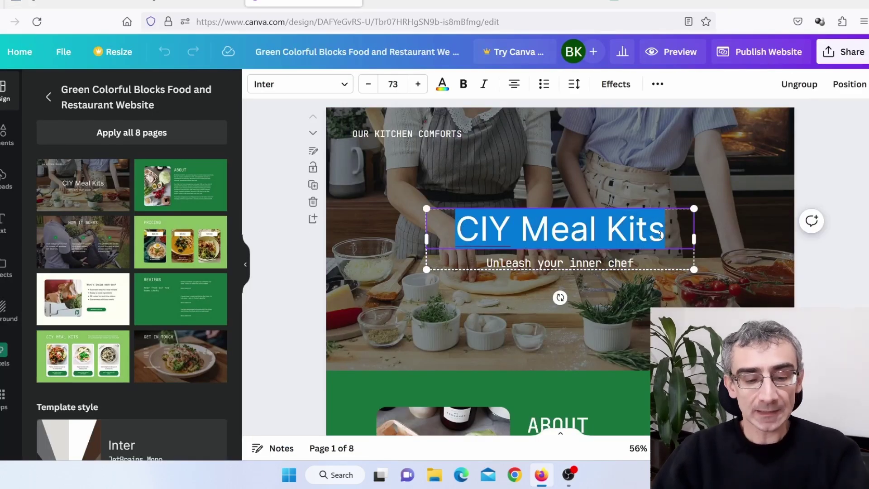
pyautogui.hotkey('ctrl', 'v')
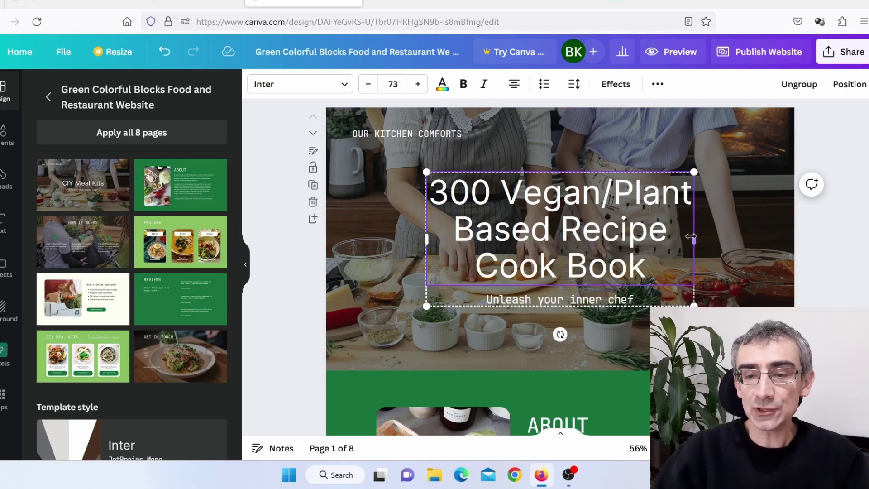
pyautogui.moveTo(694, 238); pyautogui.dragTo(768, 238)
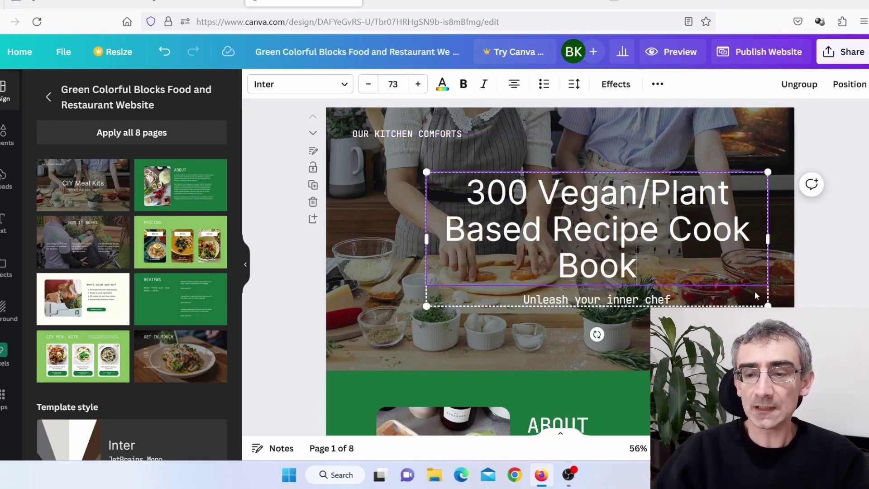
pyautogui.moveTo(766, 305); pyautogui.dragTo(683, 273)
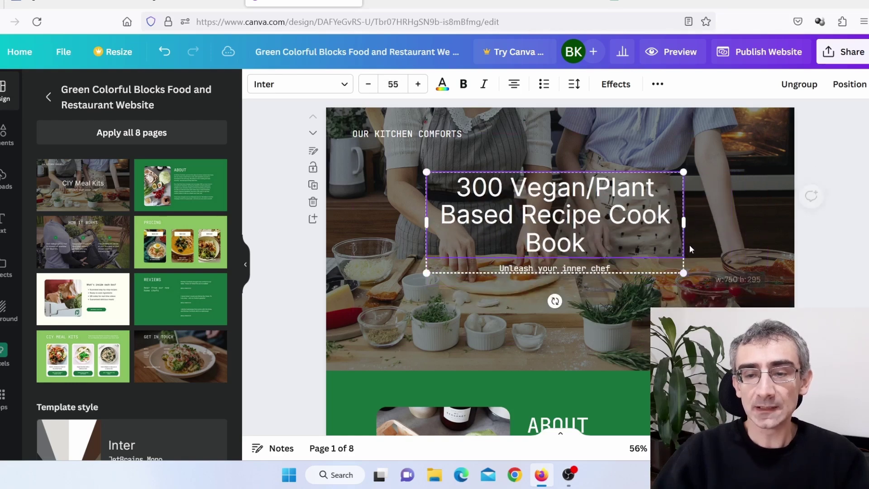
# Widen the text group of the cookbook title on the hero section so the title wraps onto two lines
pyautogui.moveTo(683, 236); pyautogui.dragTo(661, 240)
pyautogui.click(704, 245)
pyautogui.click(691, 232)
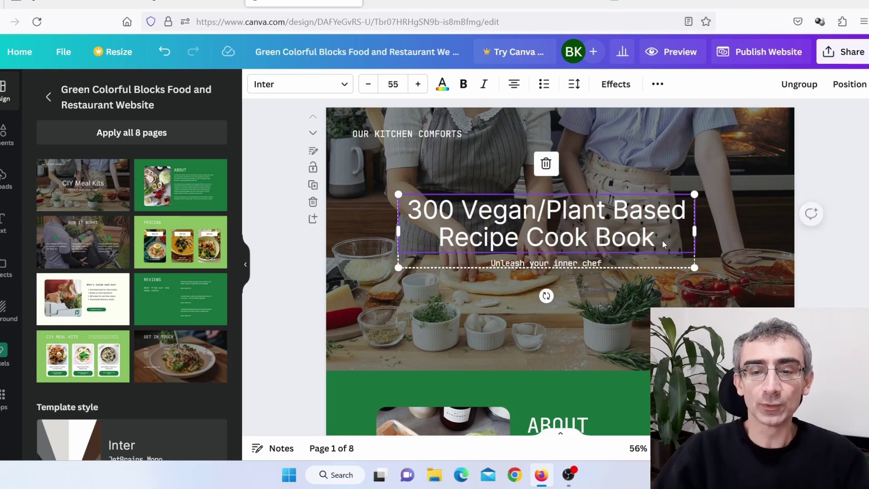
# Make the "300 Vegan/Plant Based Recipe Cook Book" title bold and centre its text group horizontally on the hero image
pyautogui.click(664, 241)
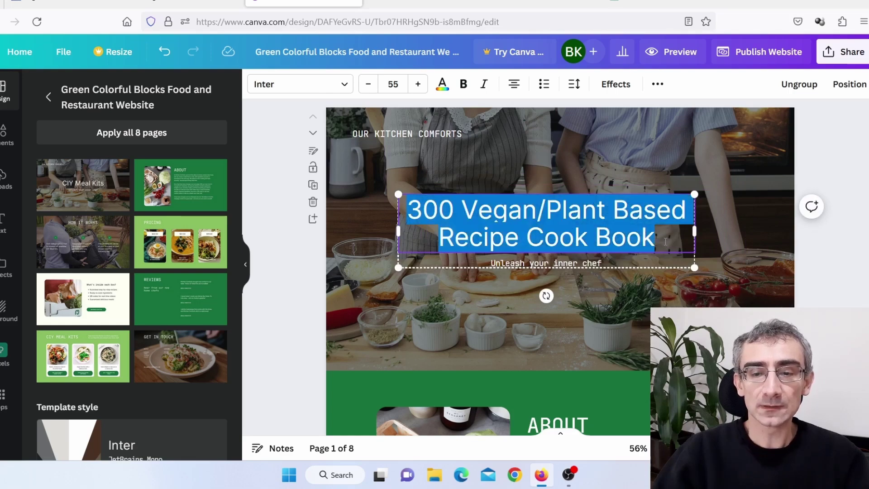
pyautogui.click(464, 85)
pyautogui.click(738, 274)
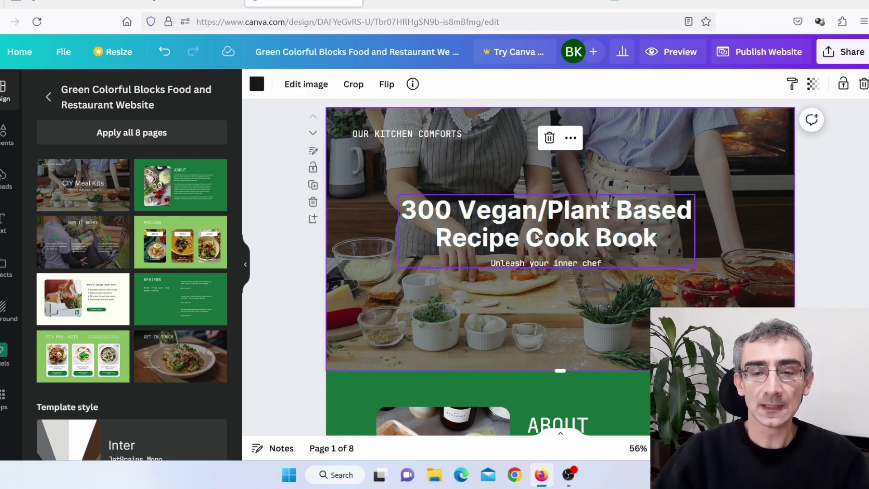
pyautogui.moveTo(535, 236); pyautogui.dragTo(553, 218)
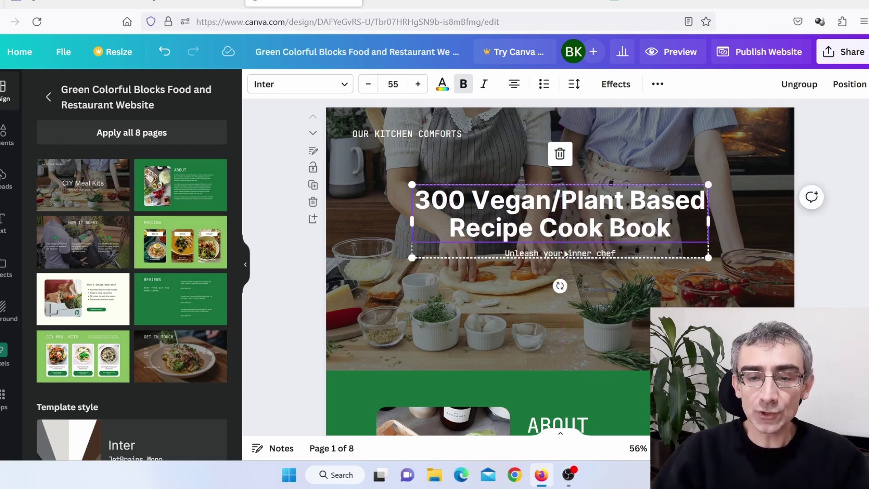
pyautogui.click(597, 257)
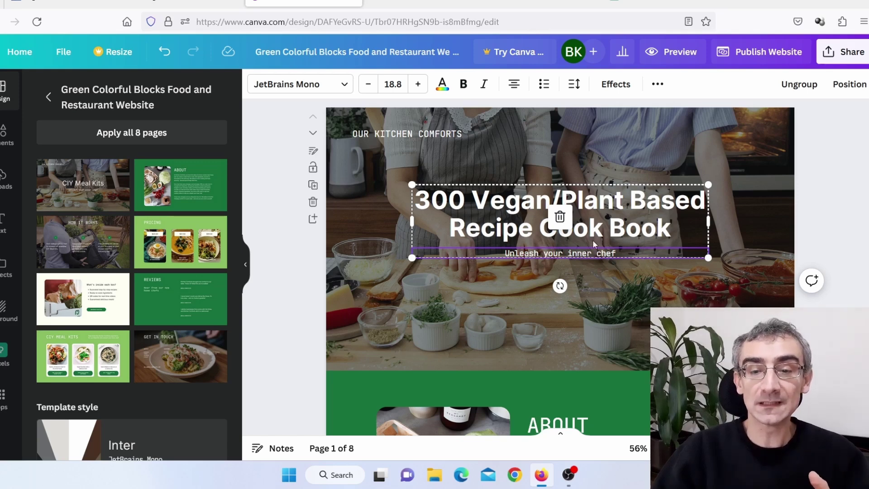
# On the cookbook's sales page, copy the description from "Plant Based Cook Book" has got you covered through "ingredient substitutions and meal prep."
pyautogui.scroll(-5, 662, 229)
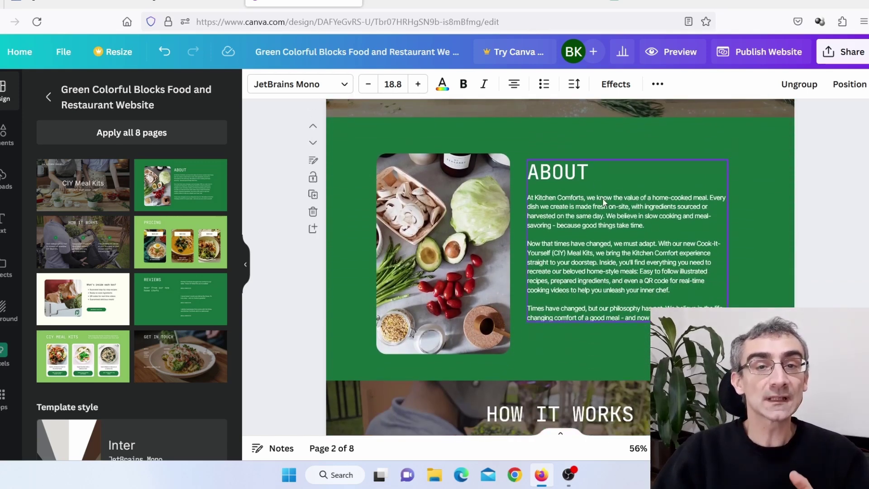
pyautogui.click(181, 4)
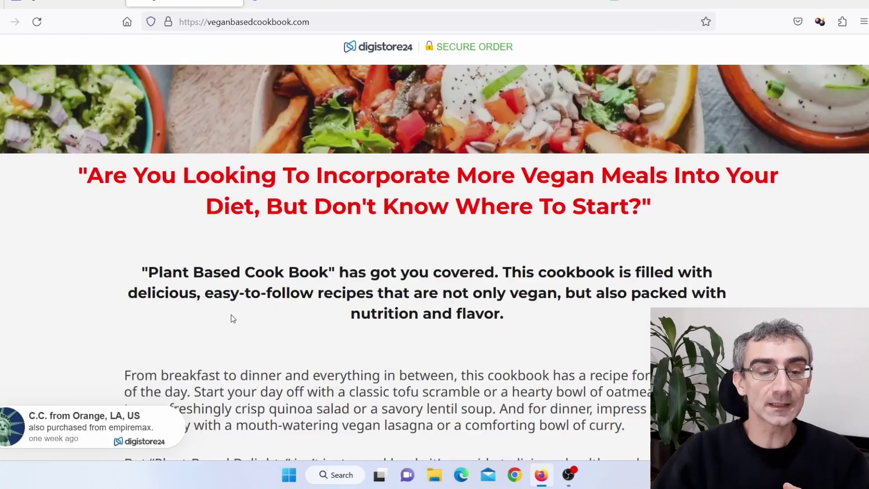
pyautogui.scroll(-4, 232, 319)
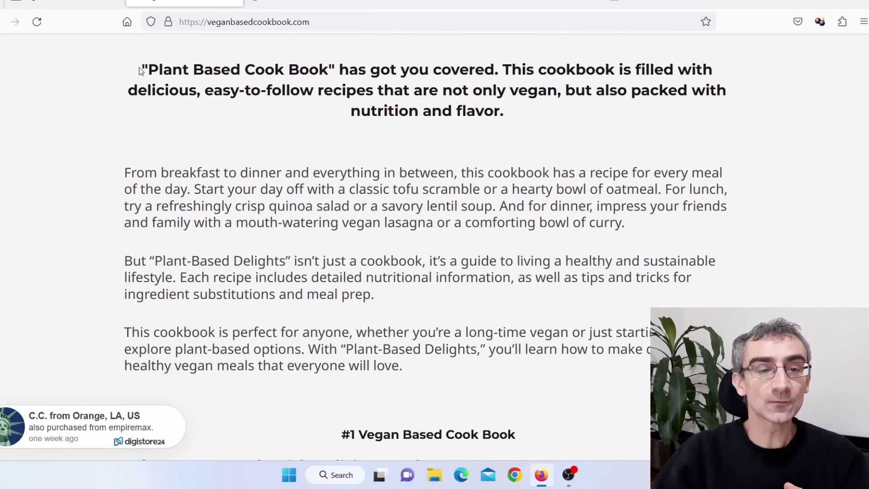
pyautogui.moveTo(144, 67); pyautogui.dragTo(420, 295)
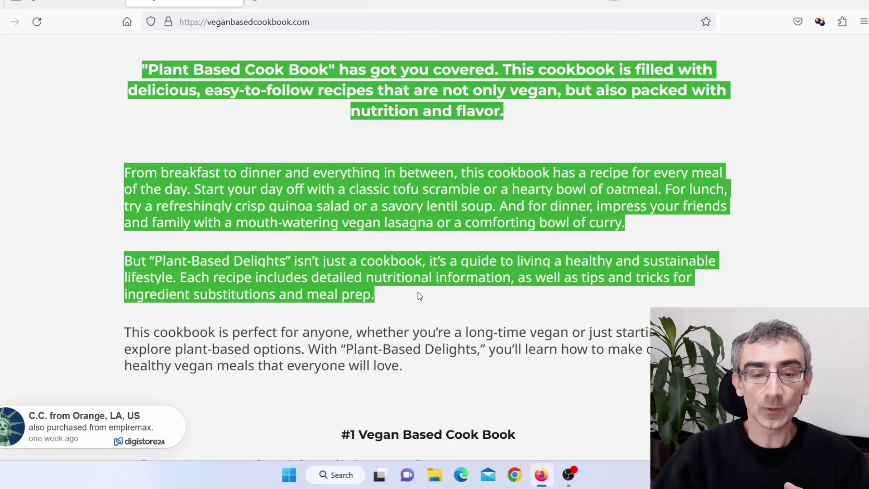
pyautogui.rightClick(362, 267)
pyautogui.click(384, 281)
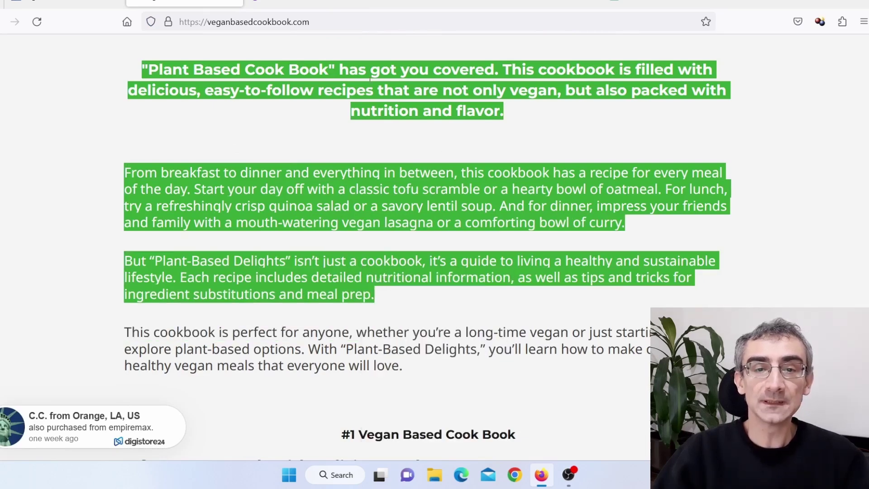
# Back in Canva, replace the About section's body text with the copied description and add a blank line before the "But" paragraph
pyautogui.click(316, 5)
pyautogui.click(645, 309)
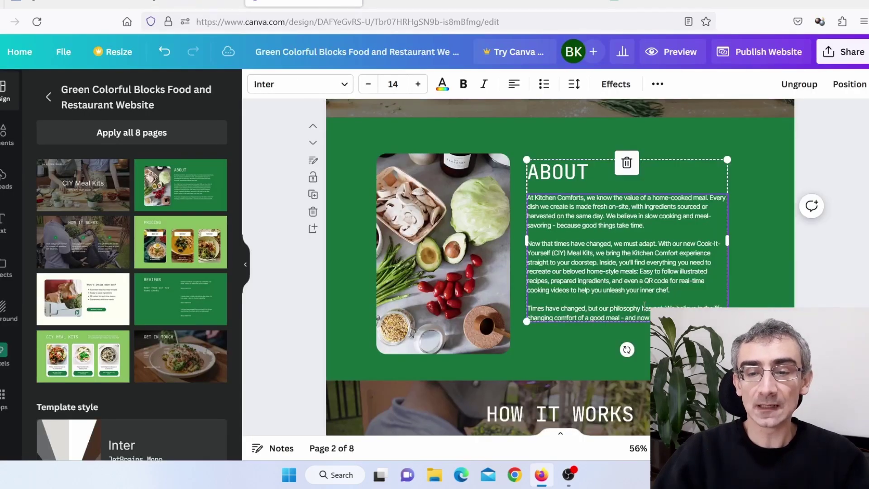
pyautogui.doubleClick(645, 309)
pyautogui.hotkey('ctrl', 'v')
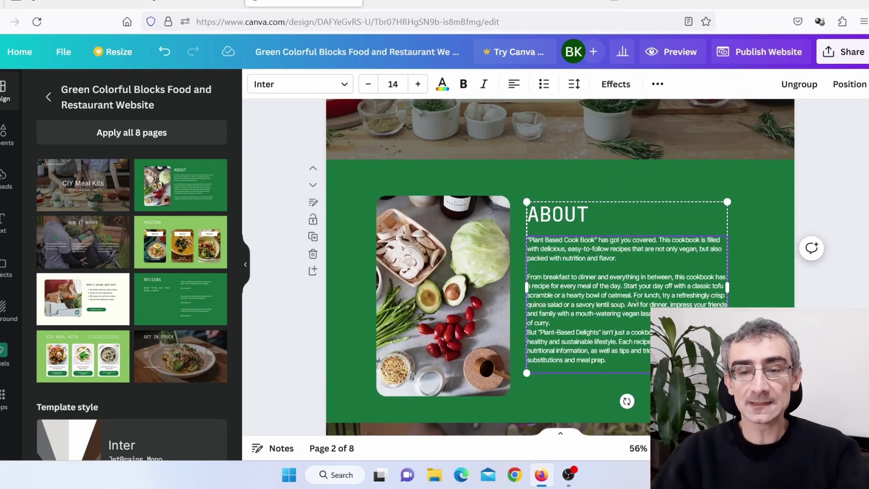
pyautogui.click(581, 320)
pyautogui.press('Return')
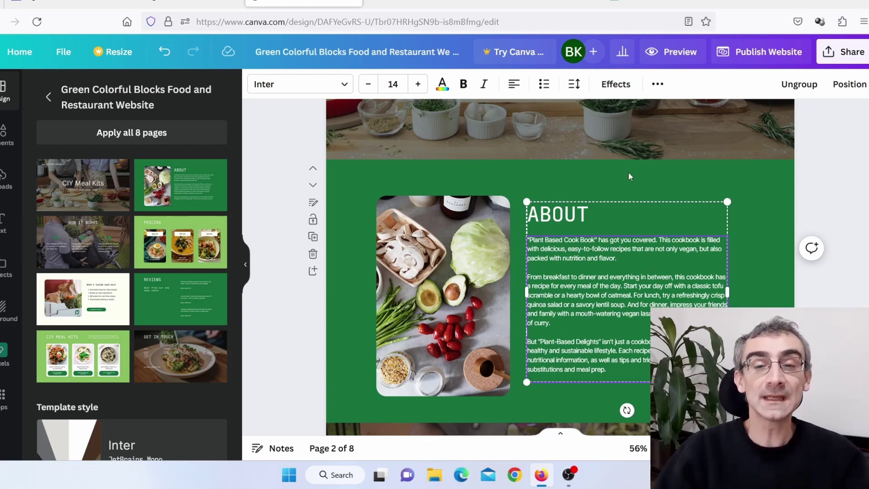
# Delete the three numbered step blocks from the How It Works section
pyautogui.scroll(5, 628, 172)
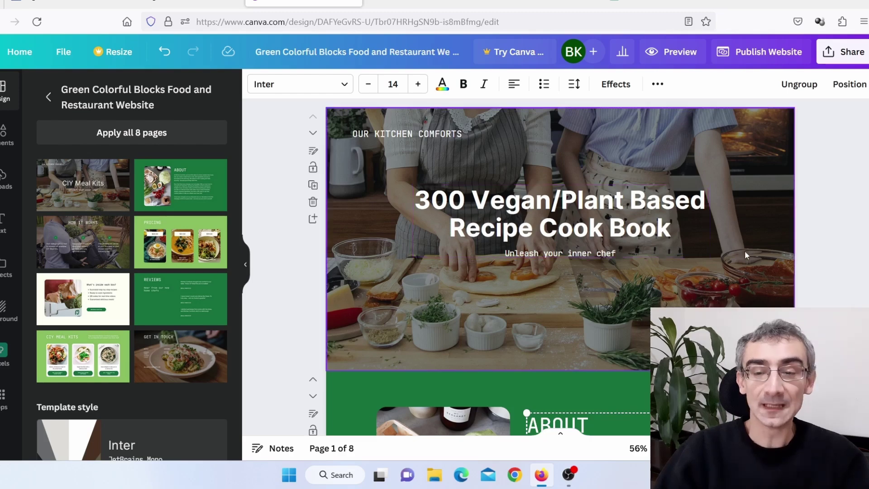
pyautogui.scroll(-6, 758, 290)
pyautogui.scroll(-4, 777, 286)
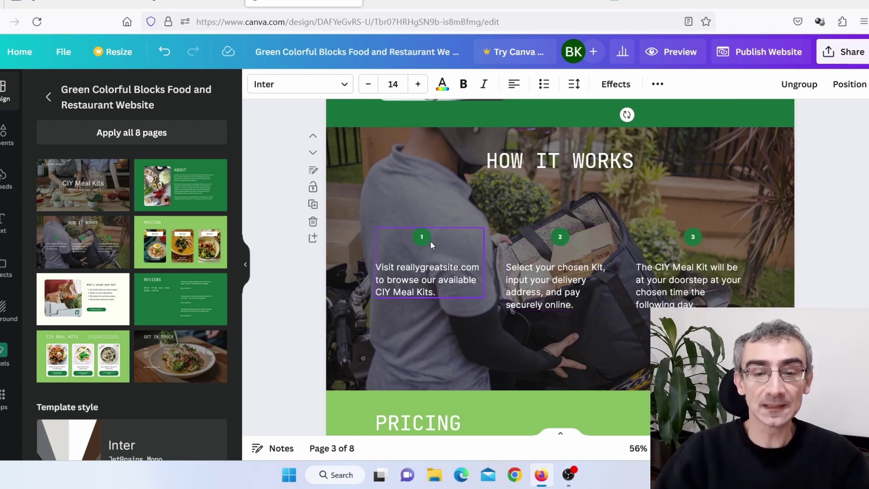
pyautogui.click(444, 242)
pyautogui.click(430, 199)
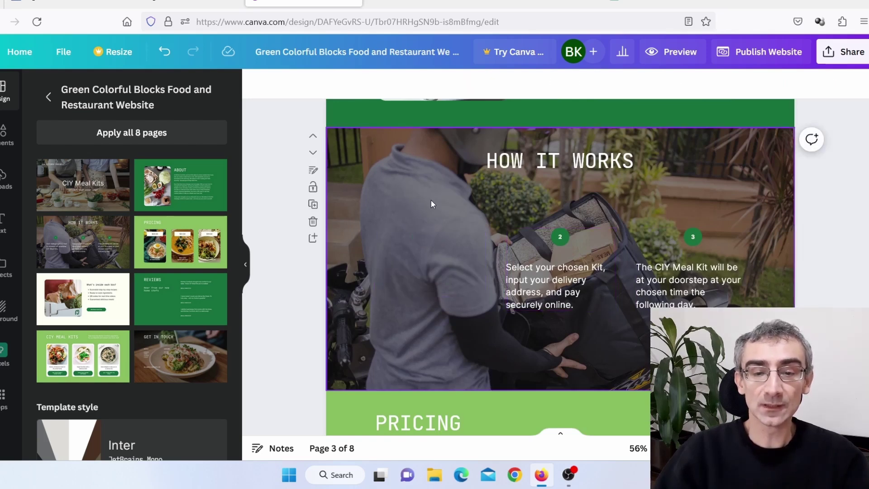
pyautogui.click(571, 240)
pyautogui.click(560, 197)
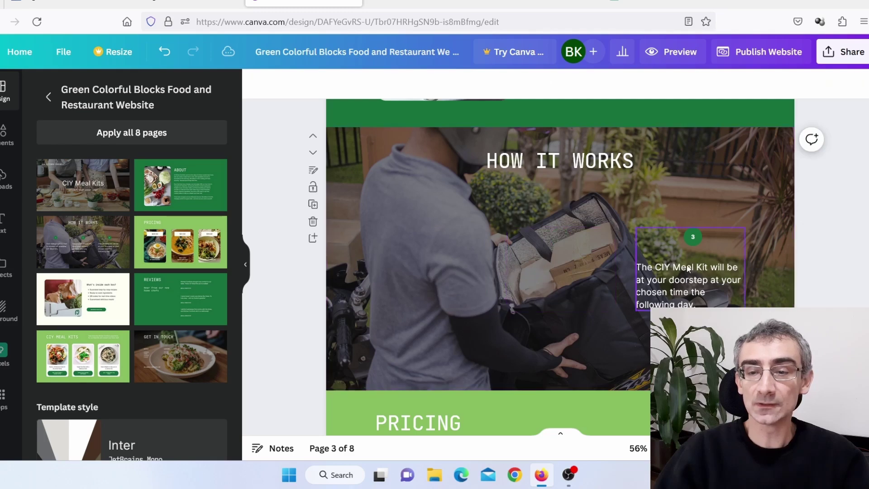
pyautogui.click(710, 246)
pyautogui.click(688, 198)
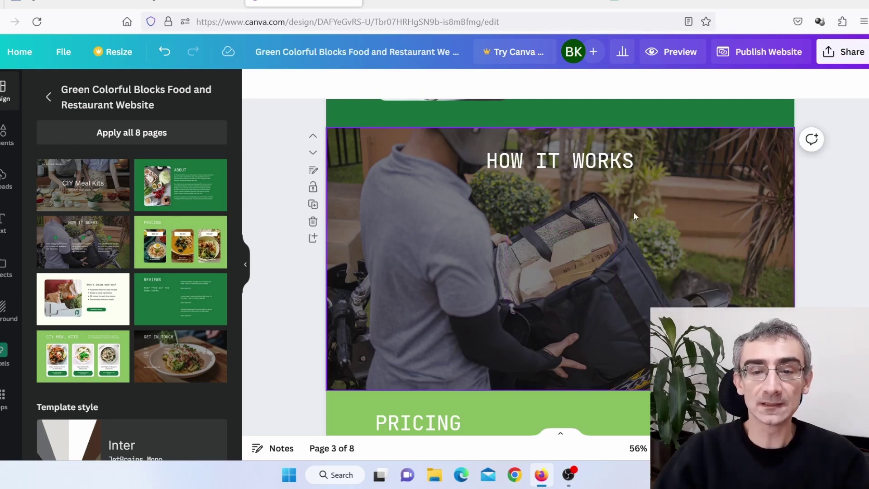
# Look through the cookbook's sales page and copy the "Transform Your Meals with Delicious and Nutritious Vegan Recipes" headline through "Ultimate Vegan Cookbook"
pyautogui.hotkey('ctrl', 'shift', 'Tab')
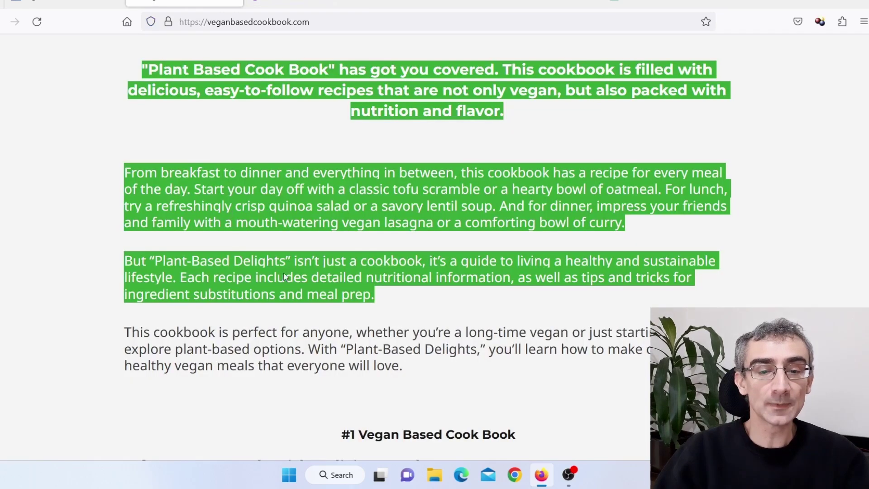
pyautogui.click(286, 277)
pyautogui.scroll(-10, 622, 262)
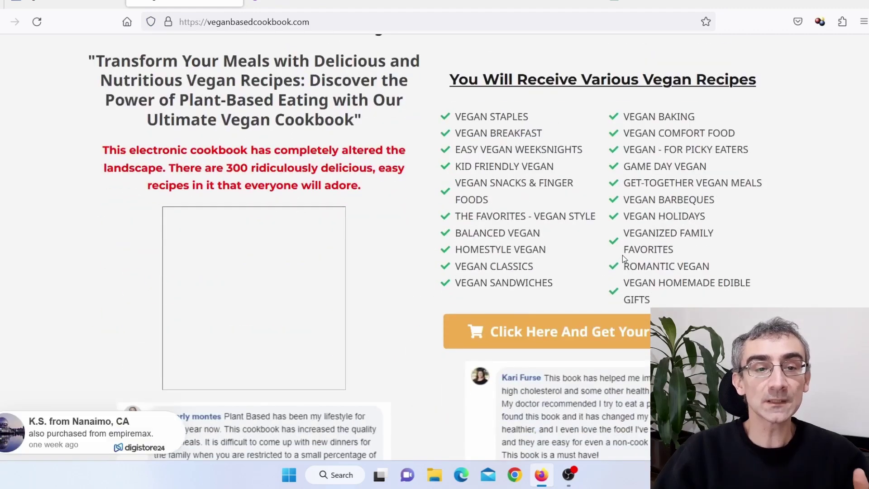
pyautogui.scroll(-5, 623, 257)
pyautogui.scroll(-5, 622, 256)
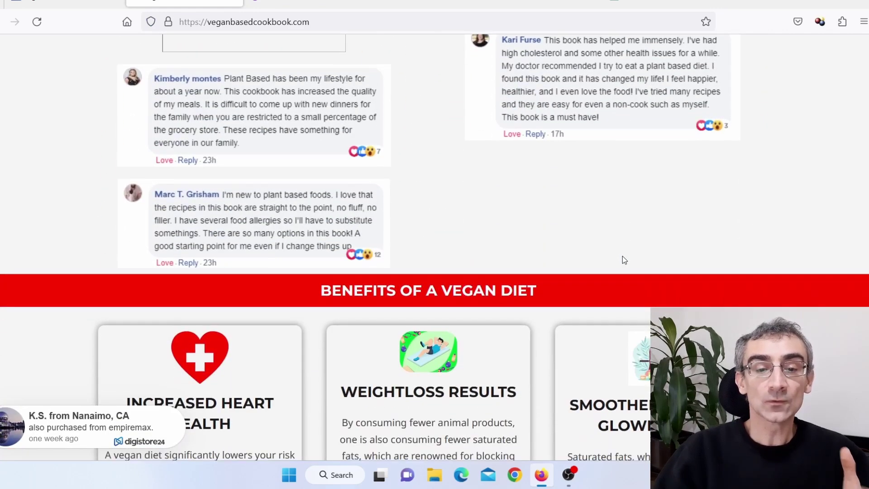
pyautogui.scroll(3, 581, 260)
pyautogui.scroll(8, 581, 260)
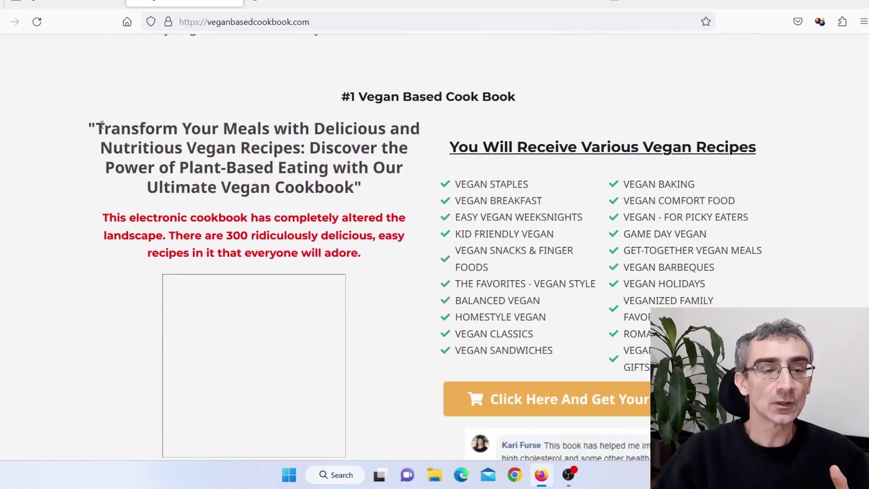
pyautogui.moveTo(96, 128); pyautogui.dragTo(354, 187)
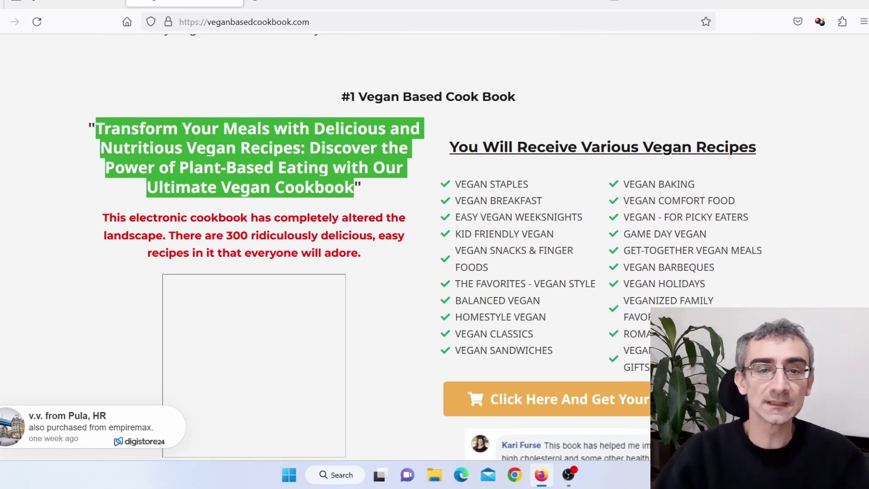
# Back in Canva, replace the "HOW IT WORKS" heading with the copied headline
pyautogui.hotkey('ctrl', 'Tab')
pyautogui.click(608, 161)
pyautogui.click(615, 159)
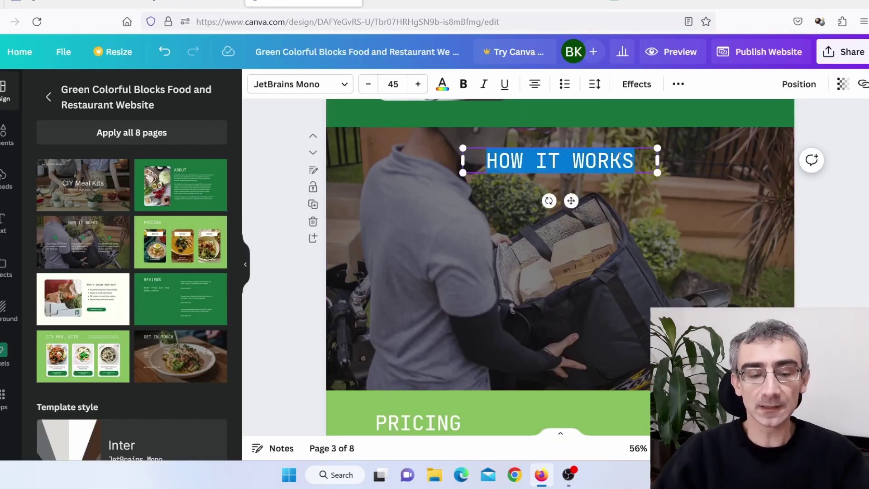
pyautogui.hotkey('ctrl', 'v')
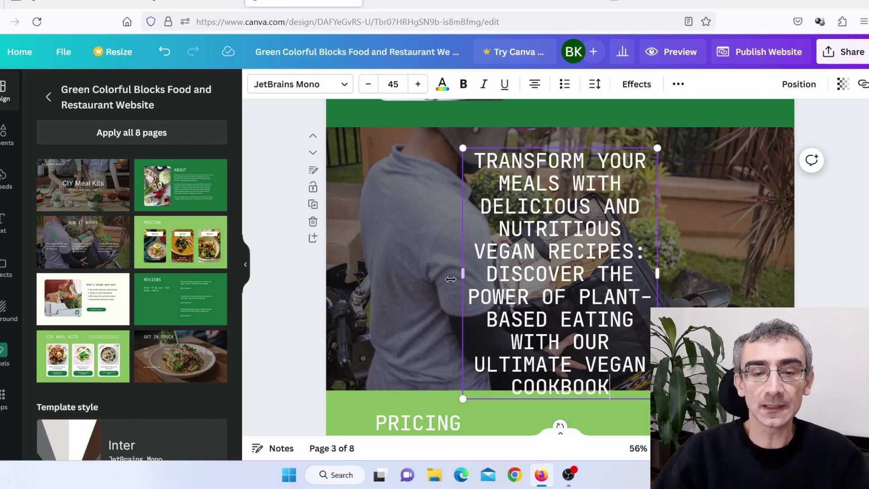
# Widen the pasted headline's text box on both sides until it wraps onto five lines, and centre it on the delivery photo
pyautogui.moveTo(448, 271); pyautogui.dragTo(369, 271)
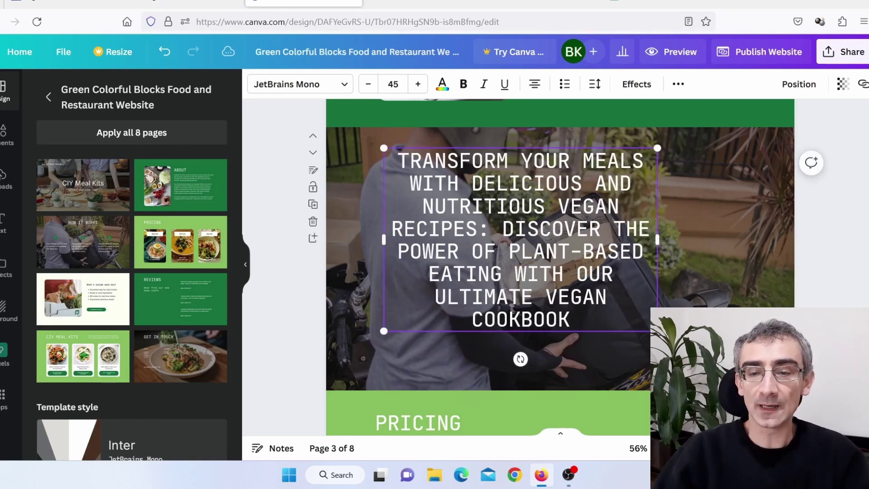
pyautogui.moveTo(658, 242); pyautogui.dragTo(756, 257)
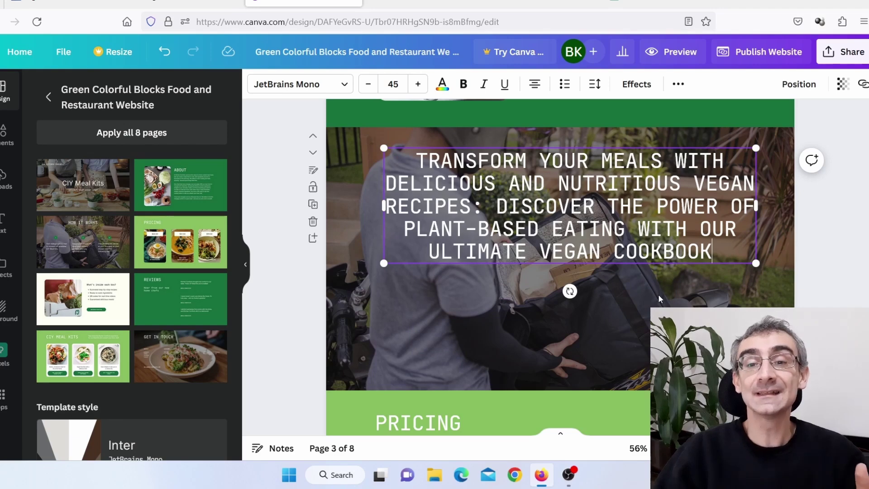
pyautogui.moveTo(566, 207); pyautogui.dragTo(556, 261)
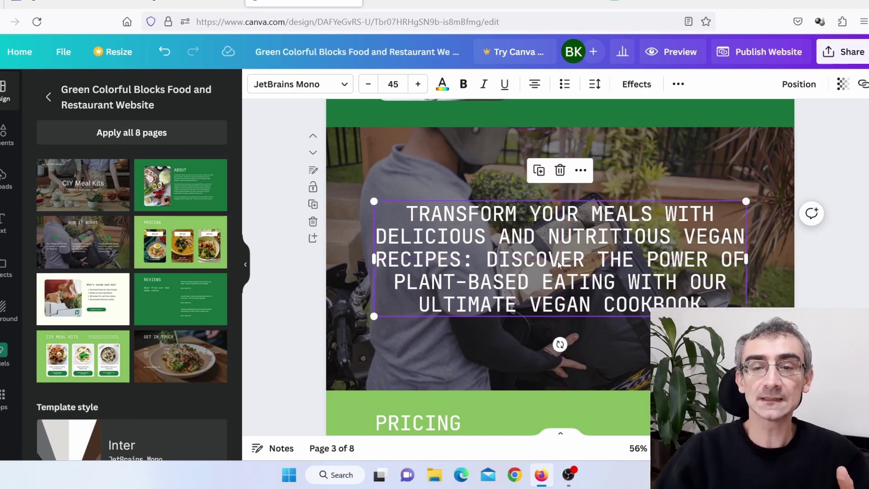
# Apply a Shadow effect to the "Transform Your Meals" headline with black as its colour and transparency at 100
pyautogui.click(633, 90)
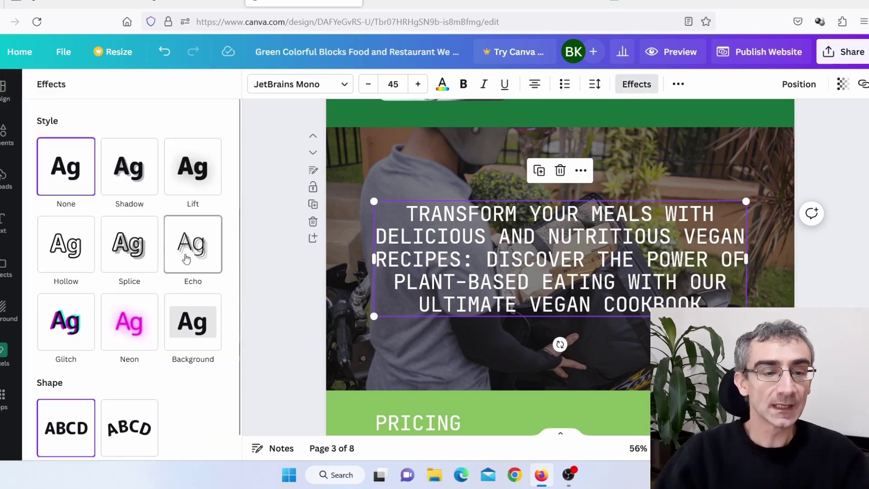
pyautogui.click(127, 174)
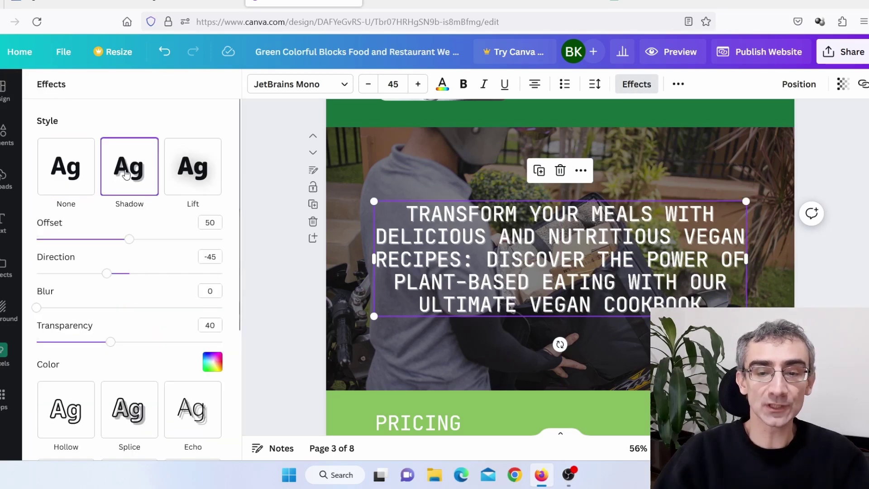
pyautogui.click(211, 366)
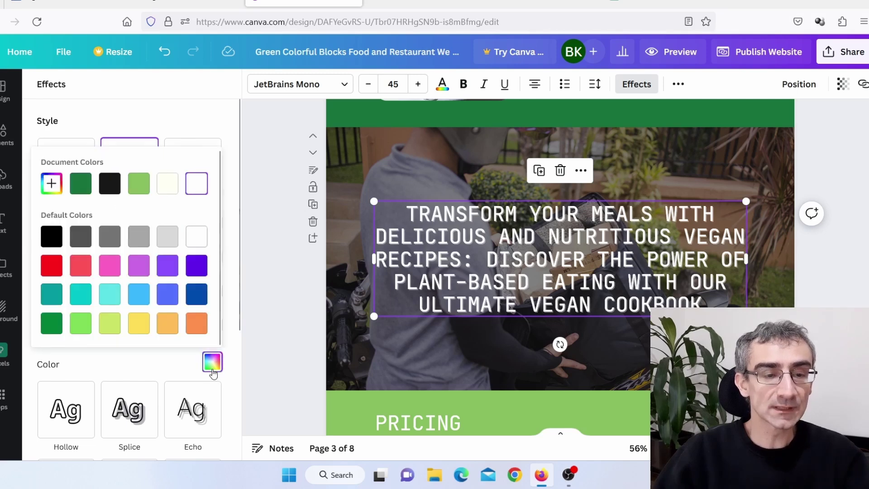
pyautogui.click(109, 184)
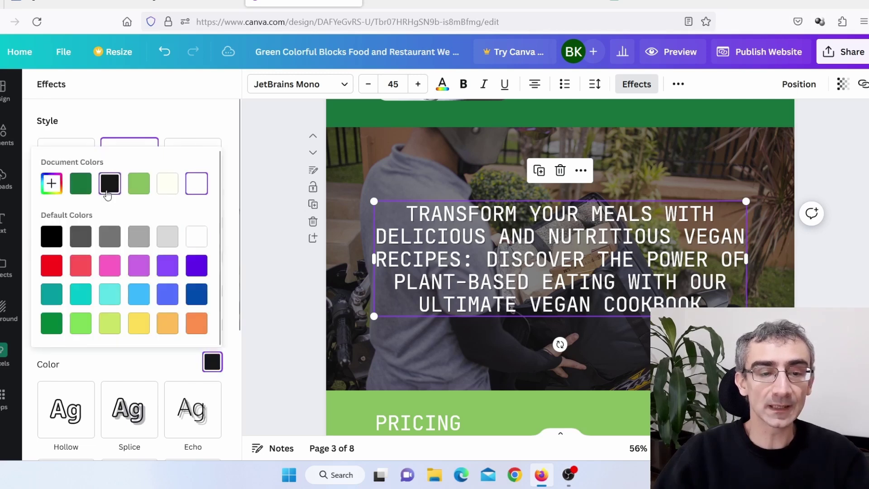
pyautogui.click(127, 370)
pyautogui.moveTo(112, 343); pyautogui.dragTo(269, 337)
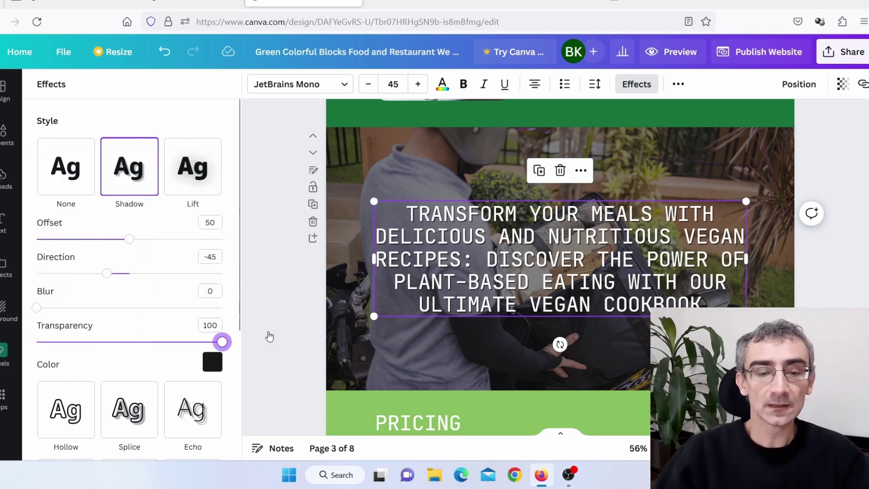
pyautogui.press('Escape')
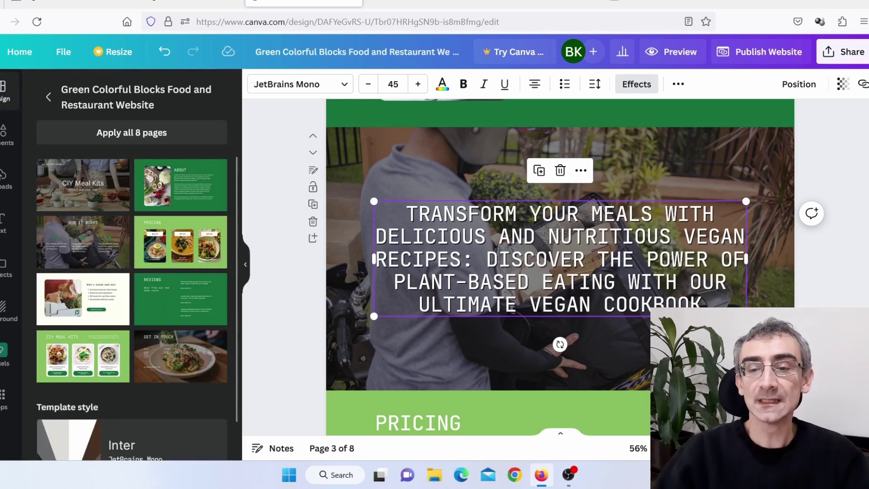
pyautogui.click(644, 337)
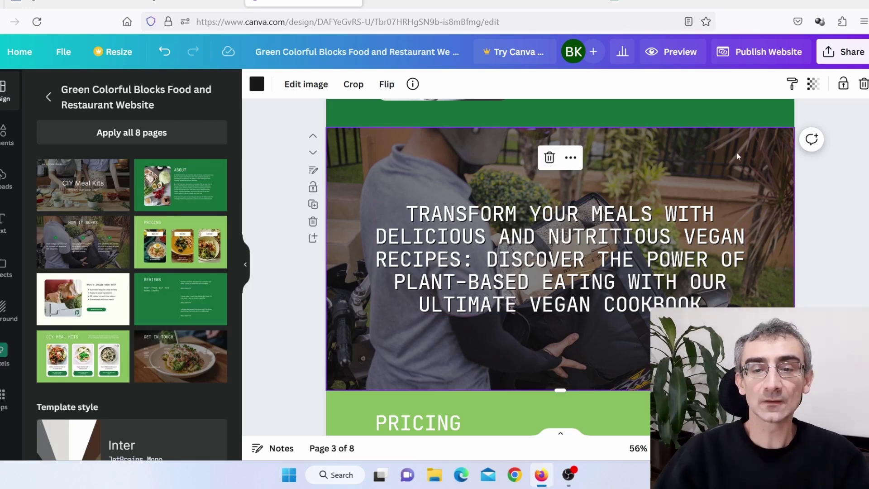
# Delete the delivery photo behind the "Transform Your Meals" headline and browse Canva's element photos for vegan
pyautogui.click(549, 158)
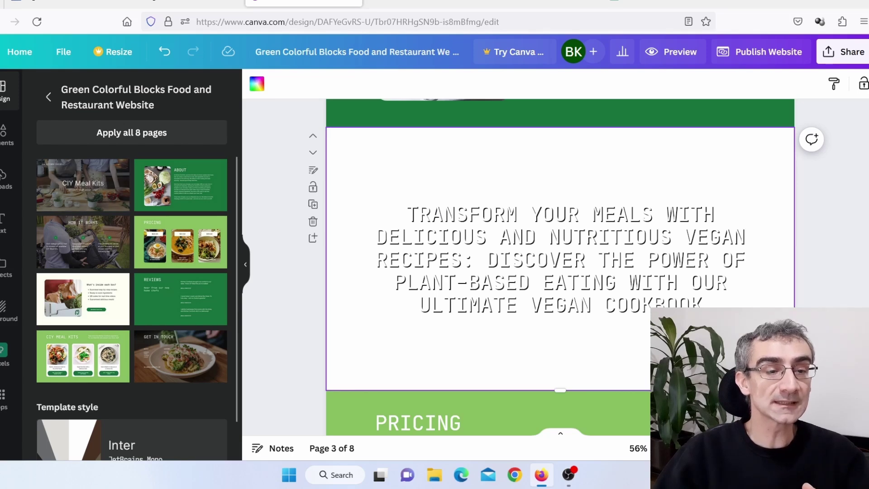
pyautogui.click(1, 141)
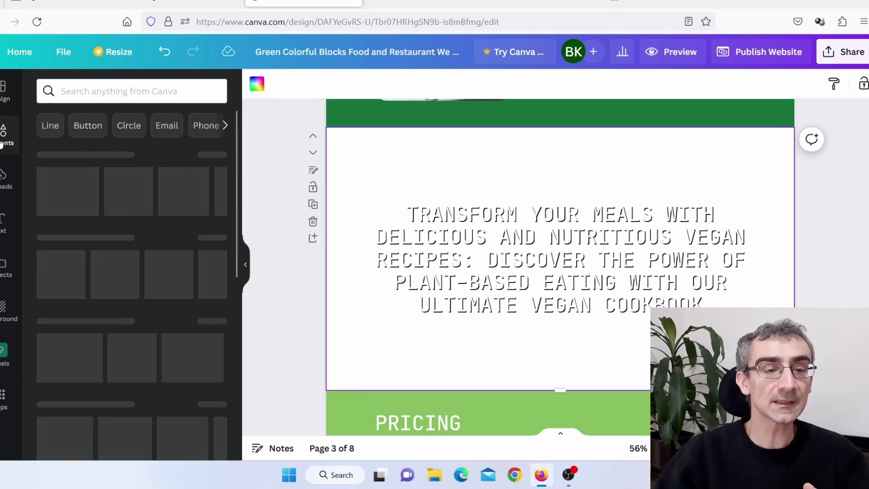
pyautogui.click(119, 98)
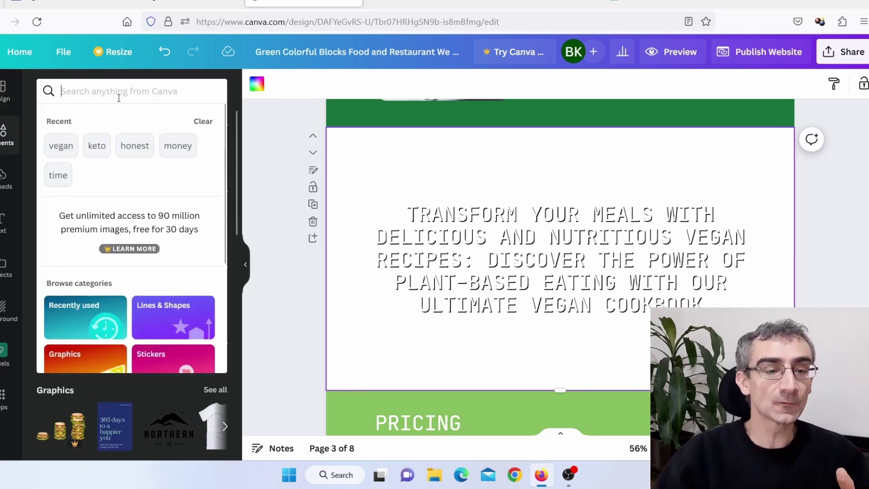
pyautogui.click(61, 146)
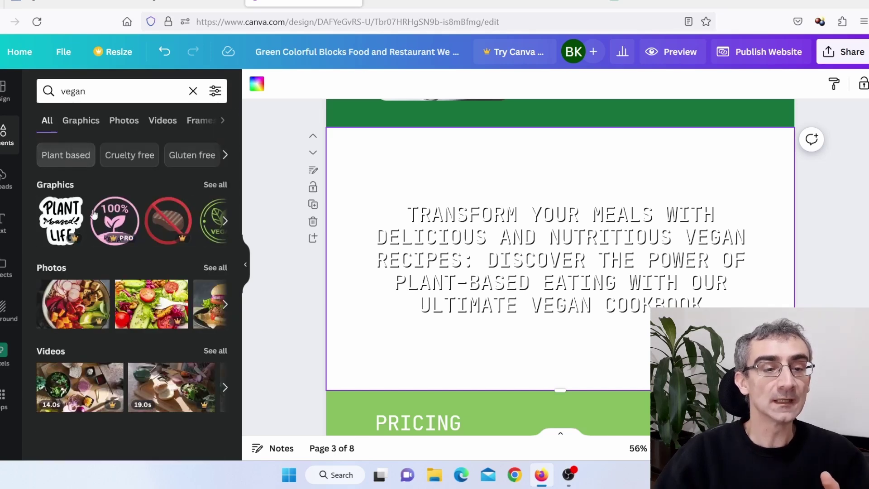
pyautogui.click(123, 126)
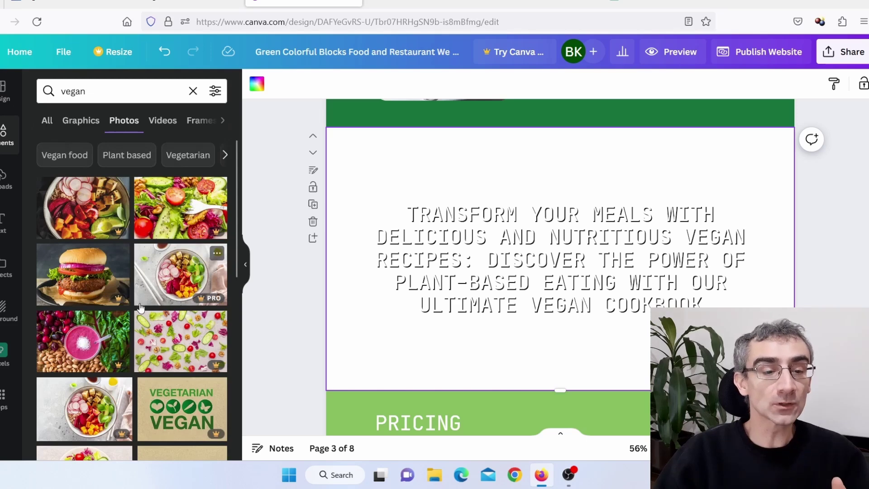
pyautogui.scroll(-5, 133, 292)
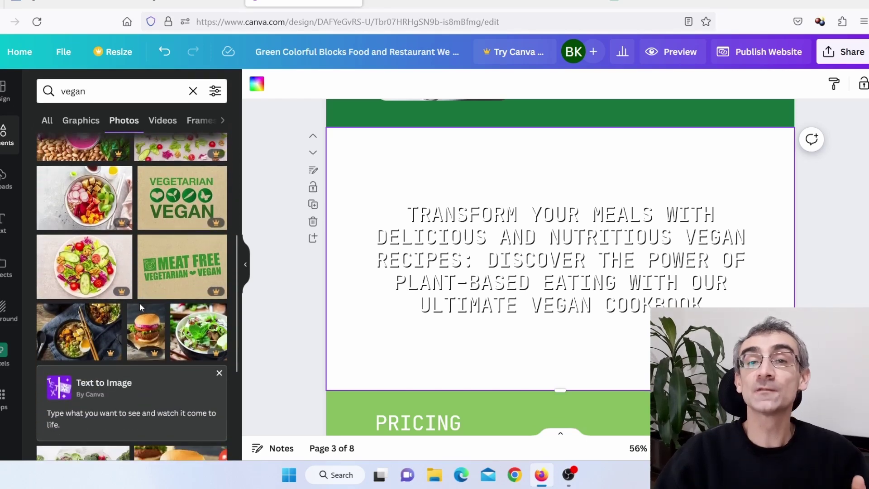
pyautogui.scroll(-3, 139, 303)
pyautogui.scroll(-3, 140, 303)
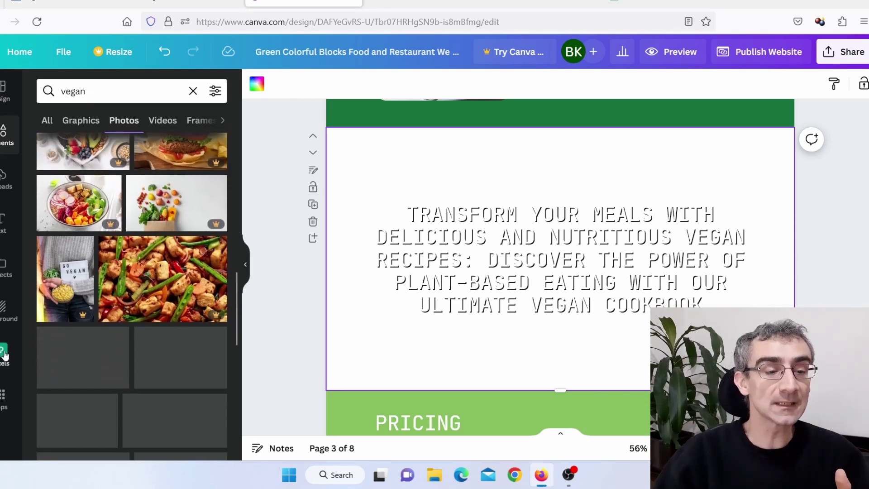
# Search the Pexels images for vegan and add the "# VEGAN" lightbox photo to the headline section
pyautogui.click(4, 352)
pyautogui.click(116, 92)
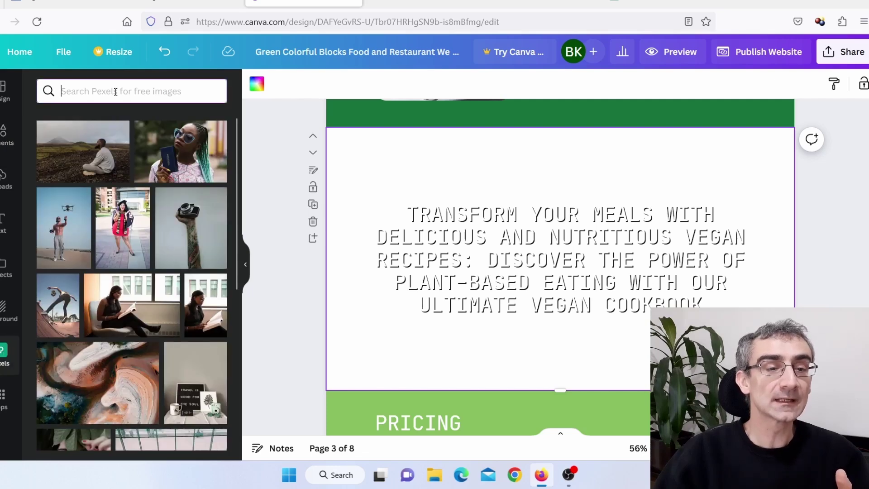
pyautogui.write('vegan')
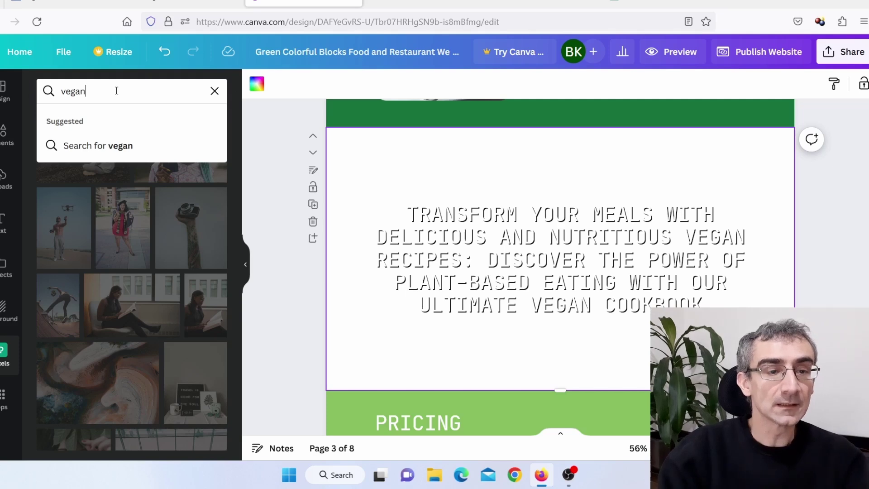
pyautogui.press('Return')
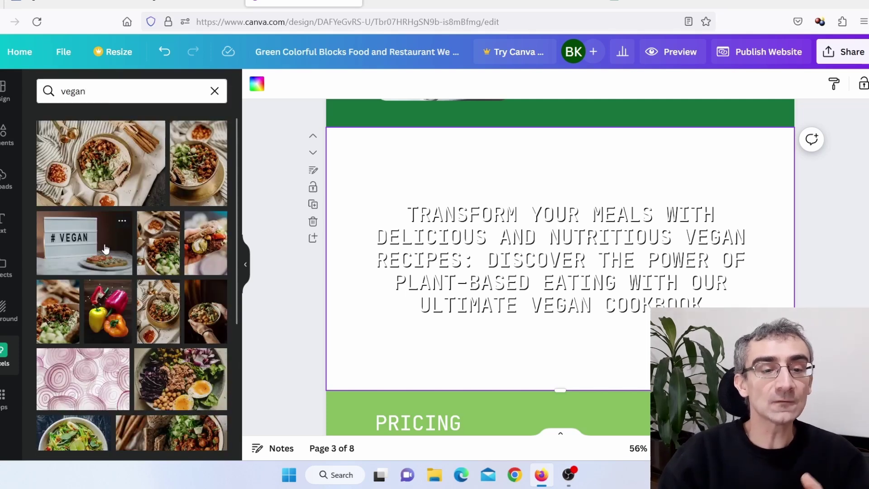
pyautogui.click(95, 256)
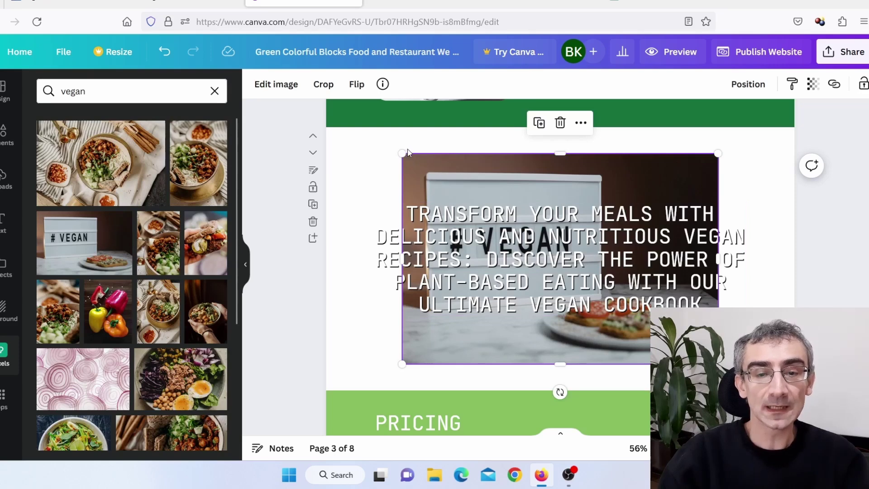
# Enlarge the "# VEGAN" photo at two opposite corners until it covers the whole section behind the headline
pyautogui.moveTo(401, 153); pyautogui.dragTo(308, 136)
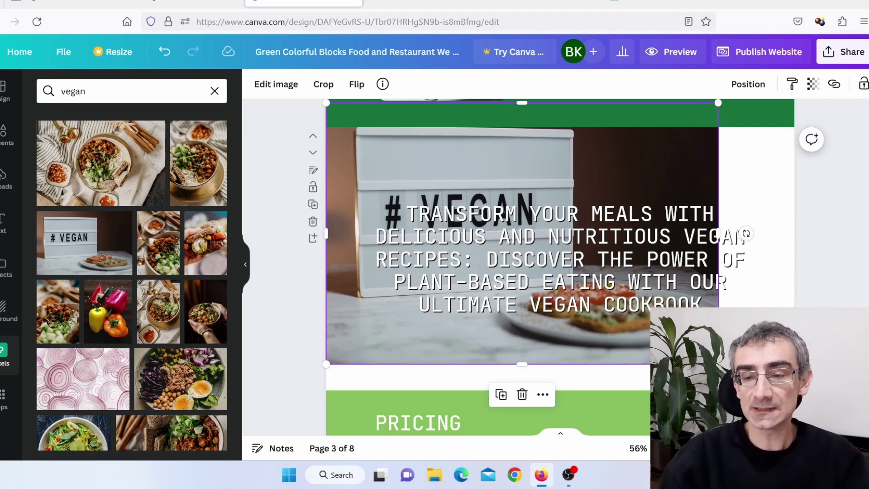
pyautogui.moveTo(718, 364); pyautogui.dragTo(798, 417)
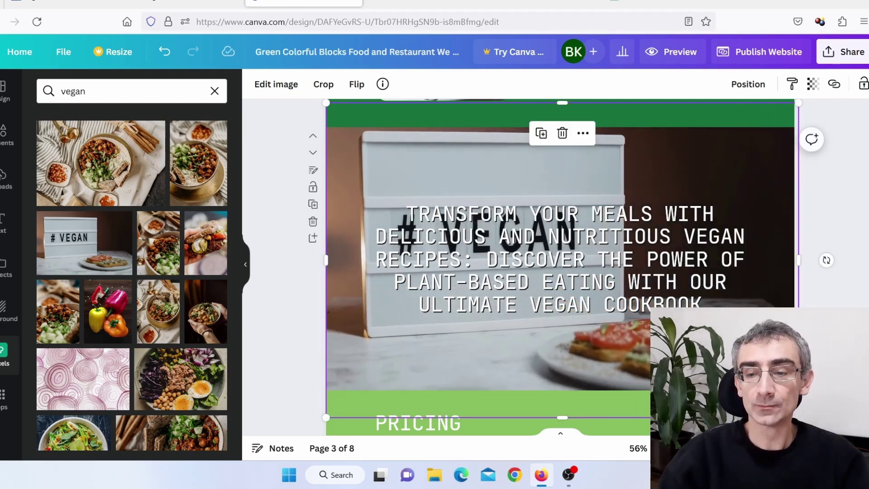
pyautogui.scroll(-5, 497, 267)
pyautogui.scroll(6, 498, 267)
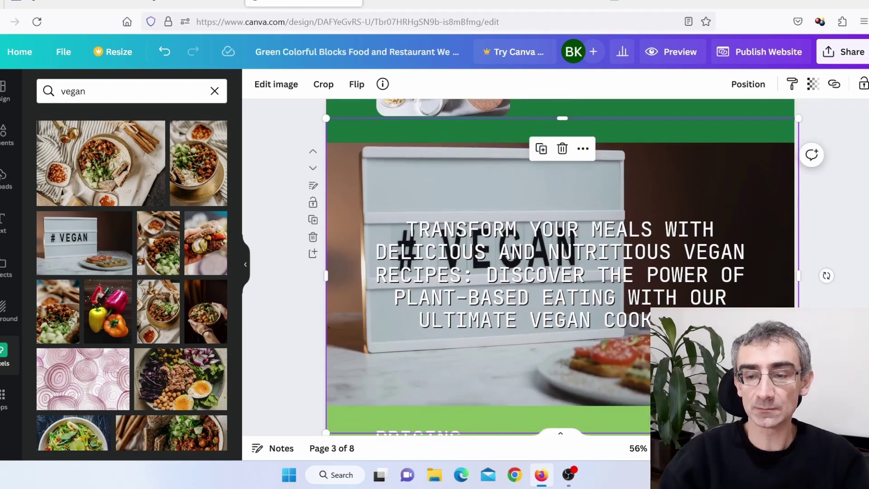
pyautogui.press('Escape')
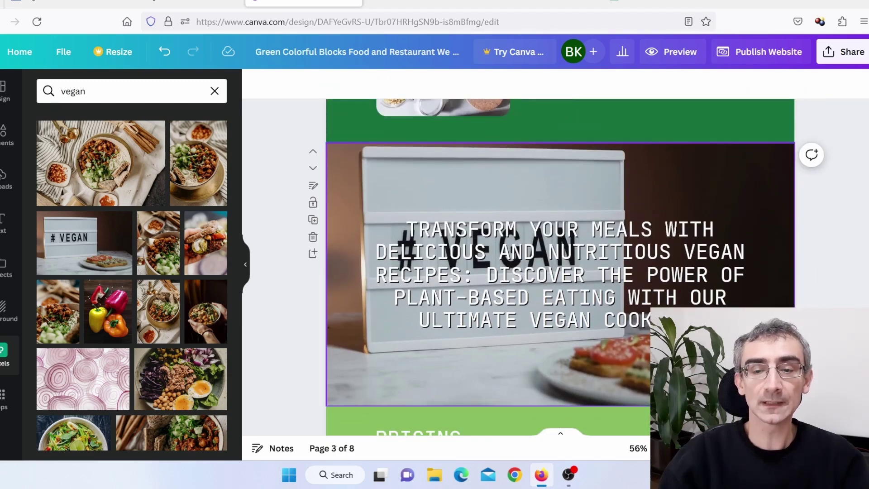
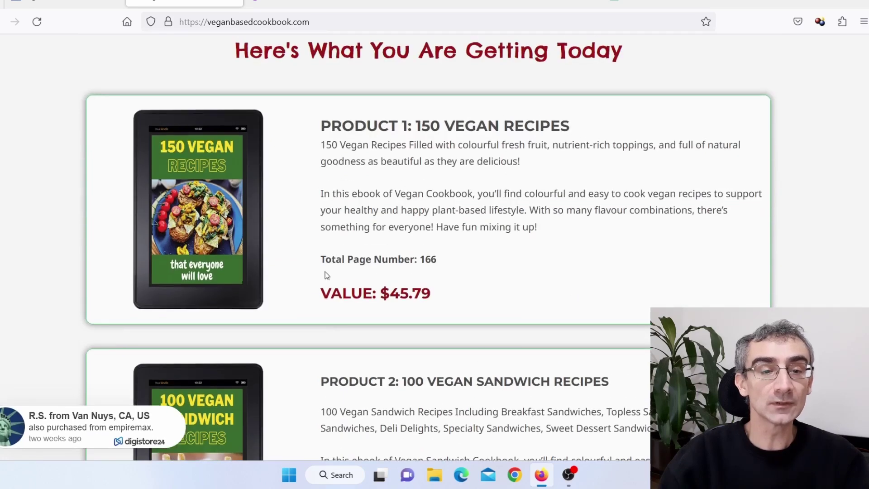
# Examine the recipe book cover images and product values on the cookbook's sales page
pyautogui.rightClick(190, 203)
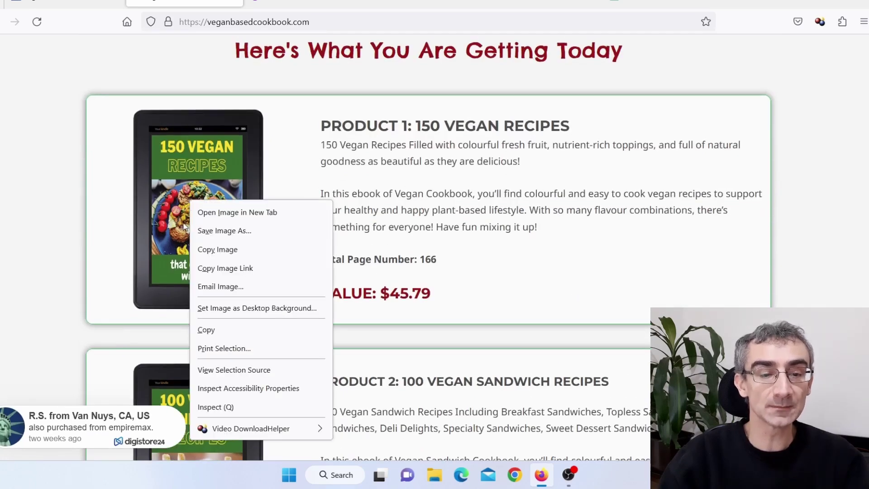
pyautogui.click(386, 254)
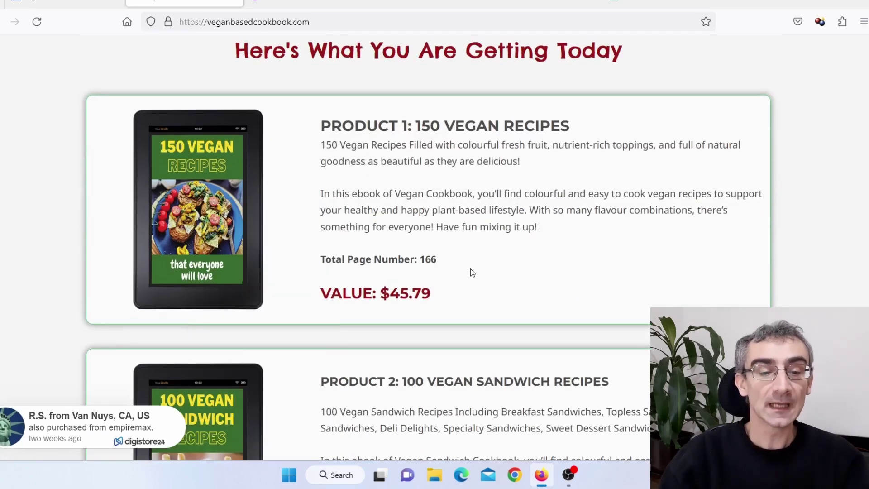
pyautogui.scroll(-10, 469, 271)
pyautogui.scroll(10, 294, 290)
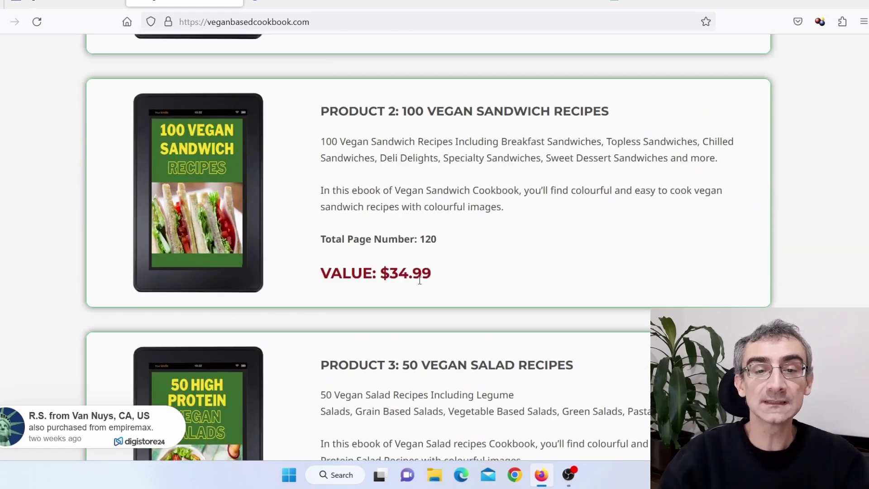
# Back in Canva, replace the Comfort Congee photo in the first pricing card with the uploaded 150 Vegan Recipes cover
pyautogui.click(303, 3)
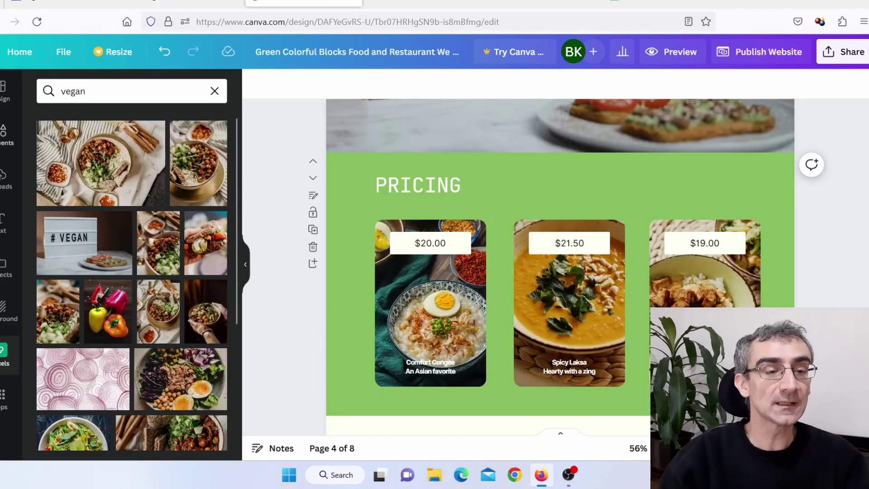
pyautogui.click(2, 184)
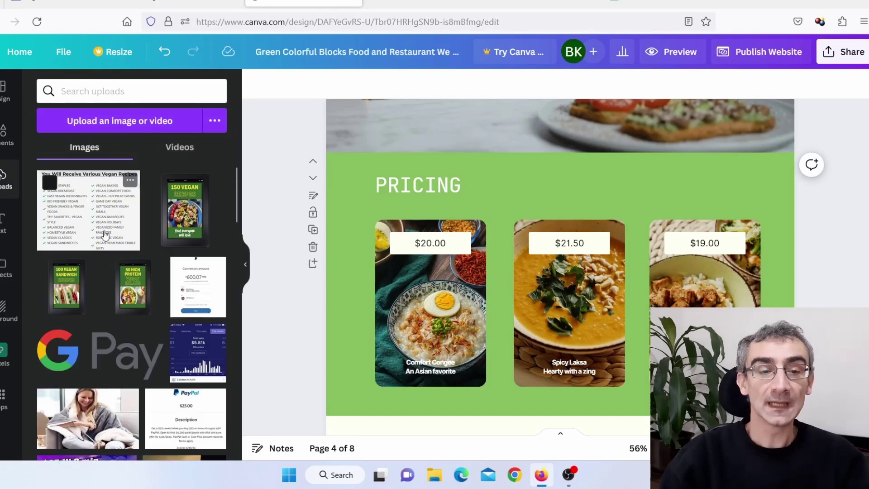
pyautogui.click(454, 322)
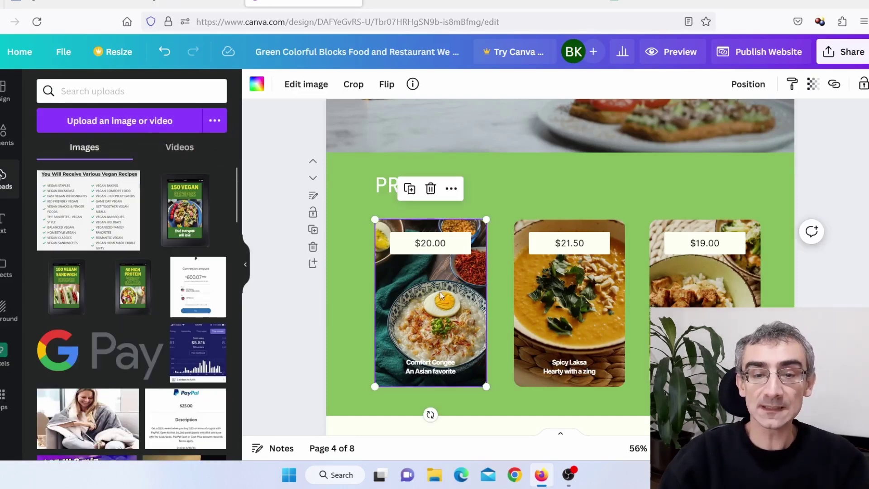
pyautogui.click(430, 193)
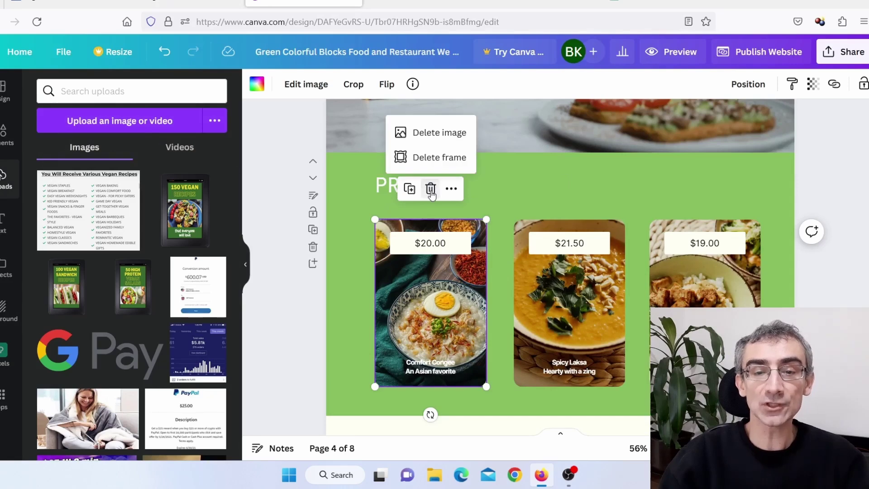
pyautogui.click(441, 134)
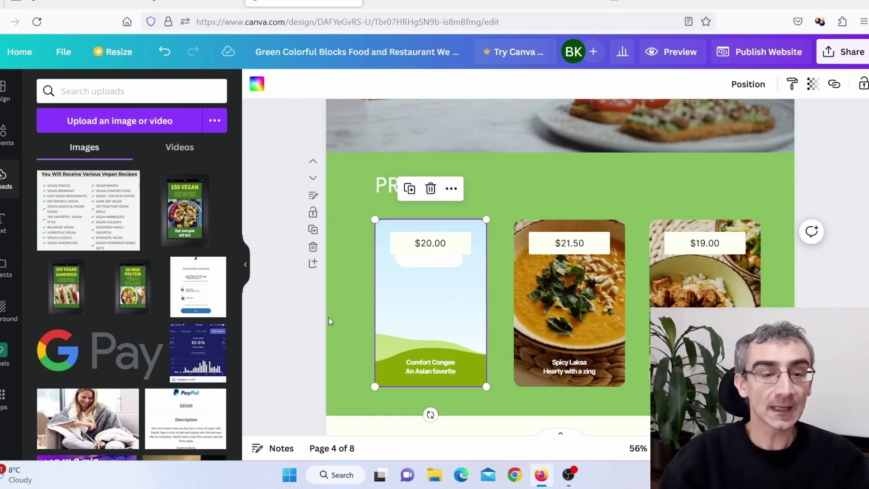
pyautogui.moveTo(196, 223); pyautogui.dragTo(427, 317)
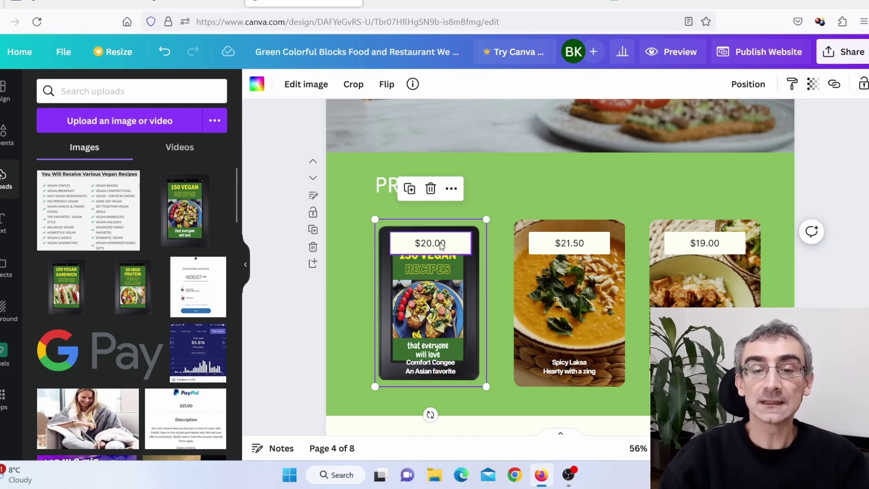
# Copy the 150 Vegan Recipes value from the sales page and set the first pricing card's price to $45.79
pyautogui.click(181, 4)
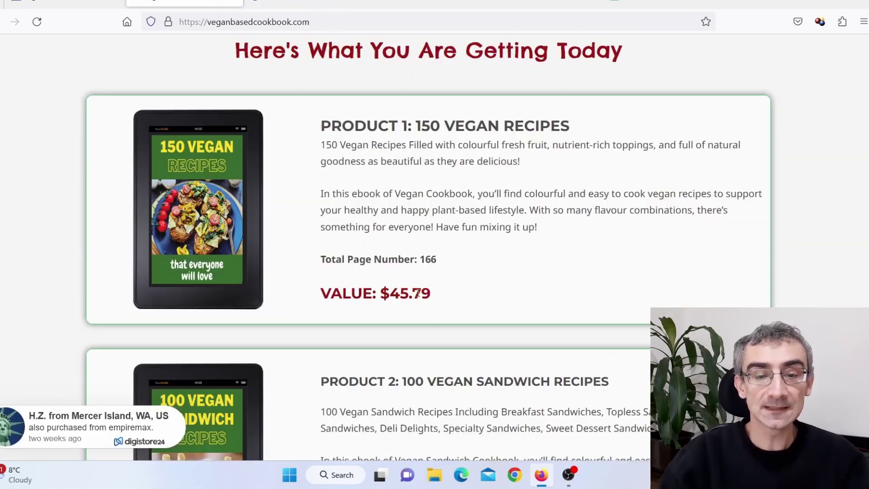
pyautogui.moveTo(381, 288); pyautogui.dragTo(430, 303)
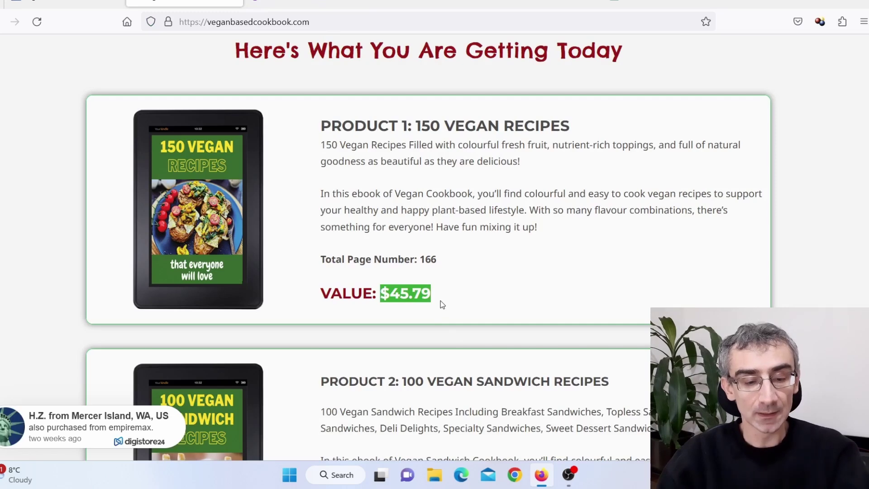
pyautogui.click(303, 4)
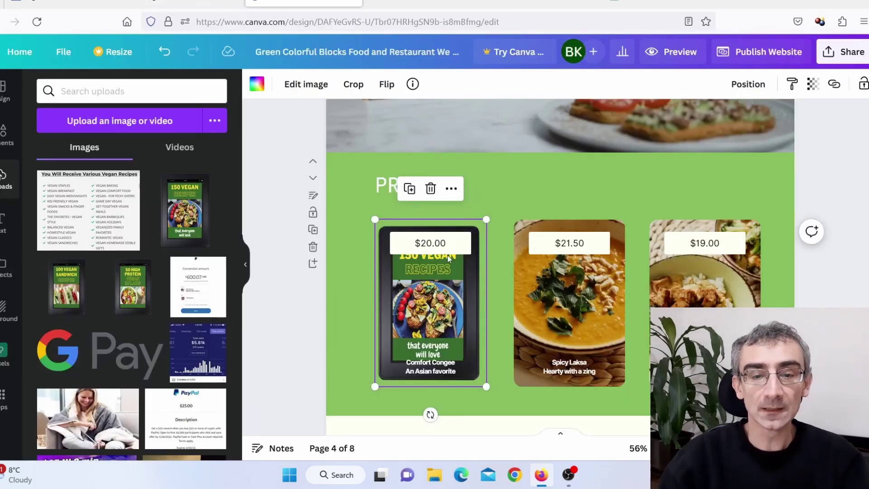
pyautogui.click(447, 241)
pyautogui.click(446, 241)
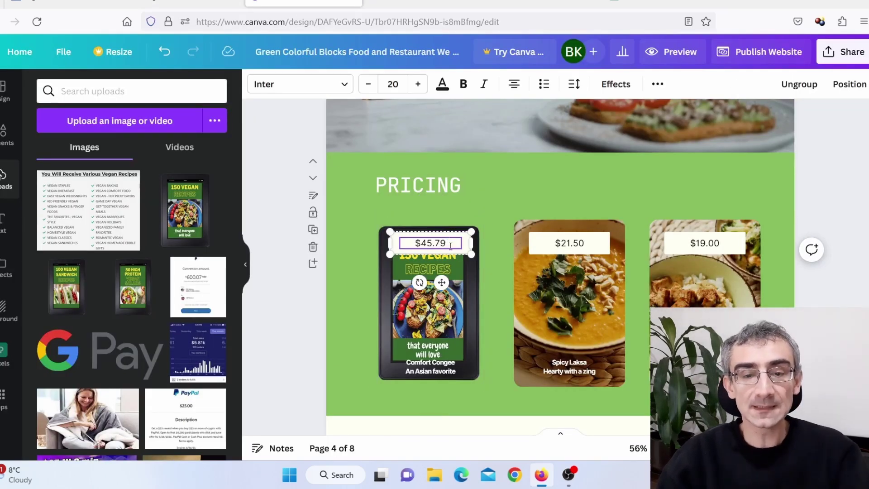
pyautogui.click(493, 290)
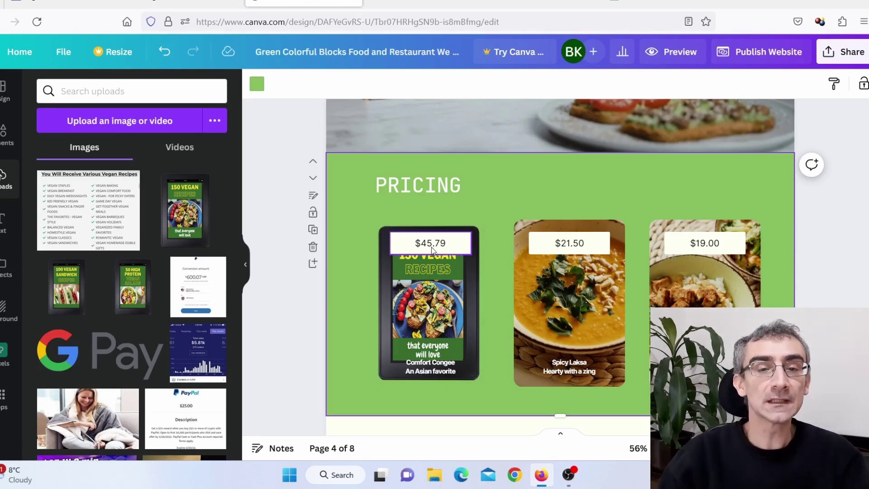
# Shrink the first card's price label to a text size of about 16.2 so it clears the cover's title
pyautogui.click(435, 251)
pyautogui.moveTo(470, 256); pyautogui.dragTo(425, 242)
pyautogui.click(505, 294)
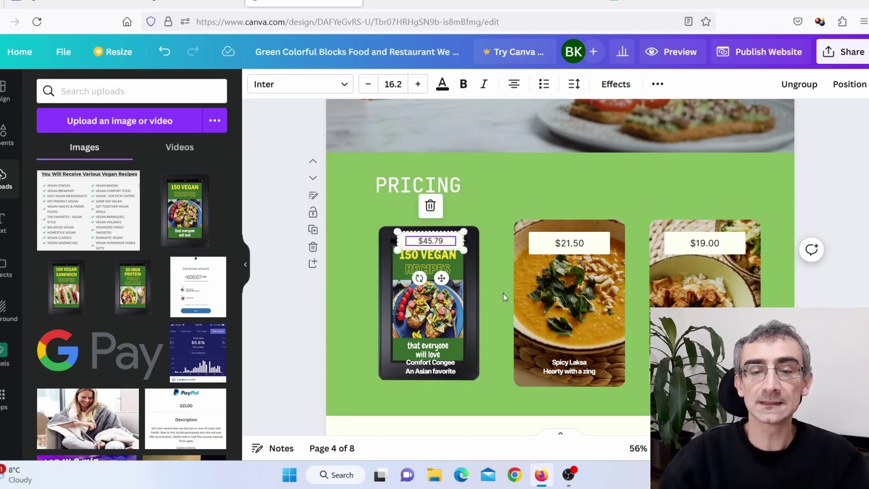
pyautogui.click(502, 330)
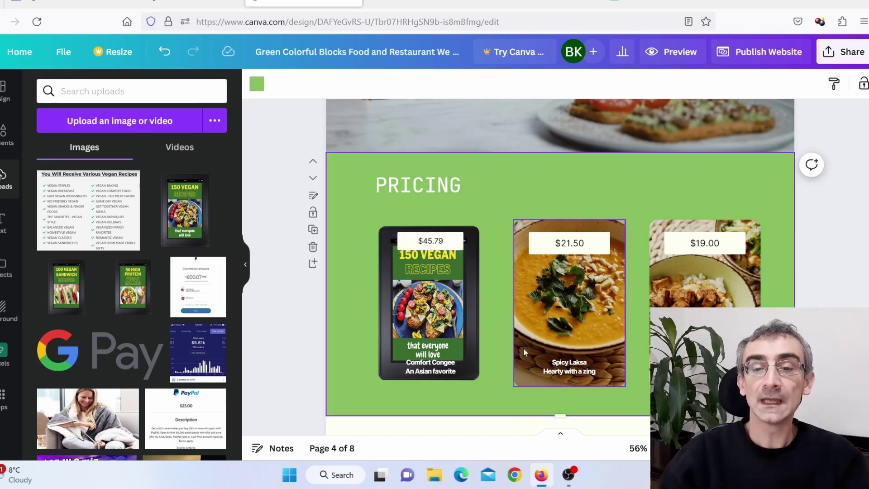
# Replace the Spicy Laksa photo in the second pricing card with the uploaded 100 Vegan Sandwich Recipes cover
pyautogui.click(577, 311)
pyautogui.click(569, 191)
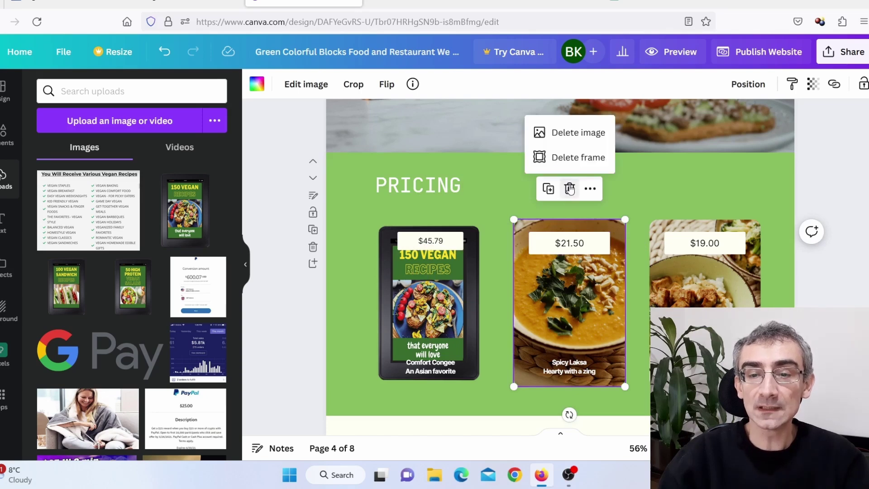
pyautogui.click(575, 133)
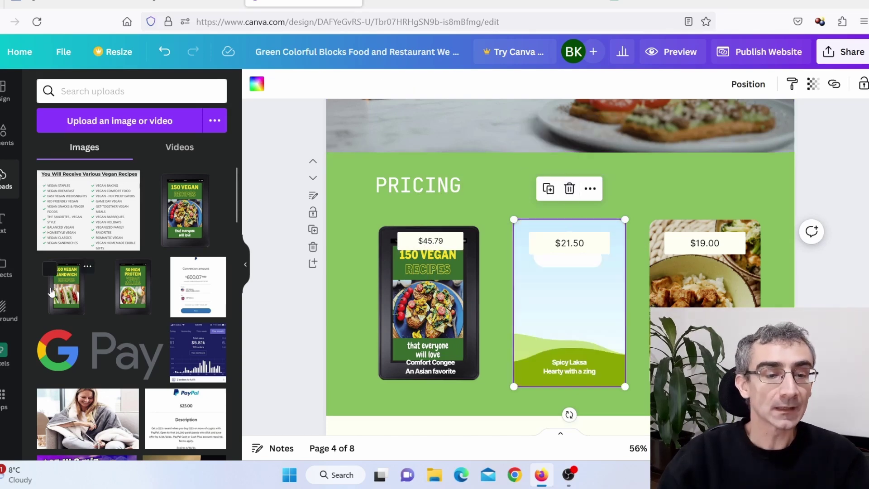
pyautogui.moveTo(63, 292); pyautogui.dragTo(527, 278)
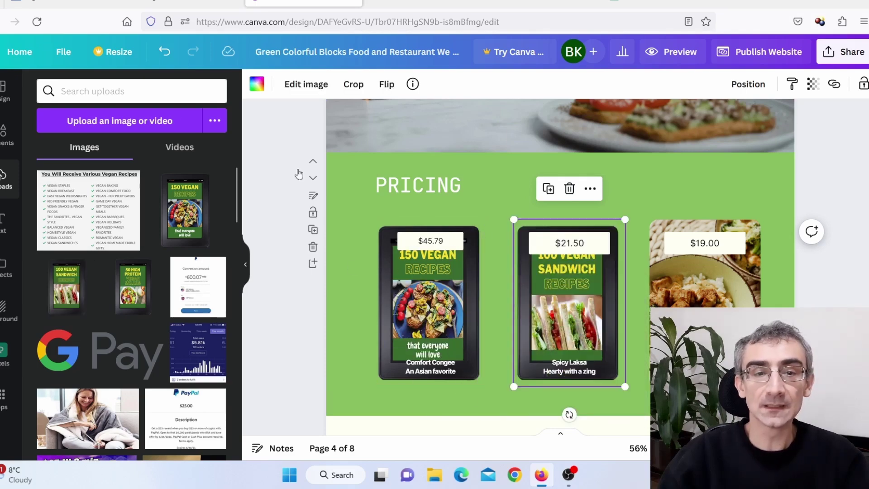
# Copy the 100 Vegan Sandwich Recipes value from the sales page and set the second pricing card's price in Canva to $34.99
pyautogui.click(173, 2)
pyautogui.scroll(-5, 337, 253)
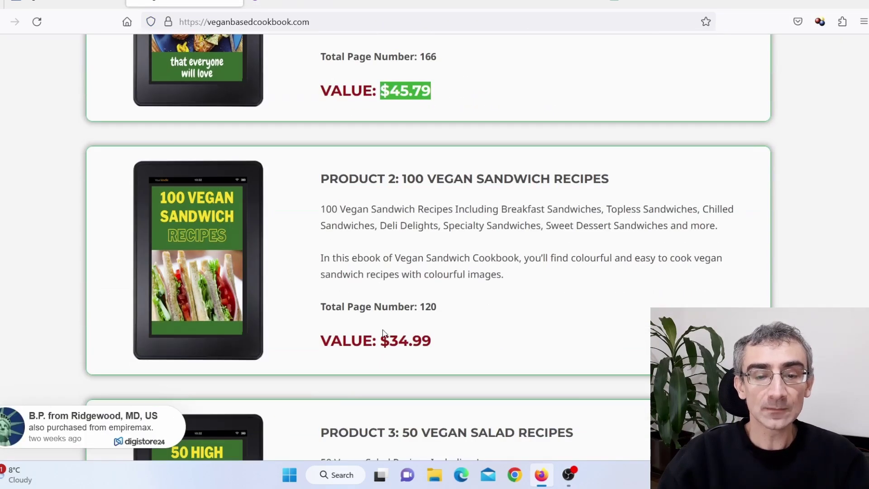
pyautogui.moveTo(380, 340); pyautogui.dragTo(446, 344)
pyautogui.hotkey('ctrl', 'c')
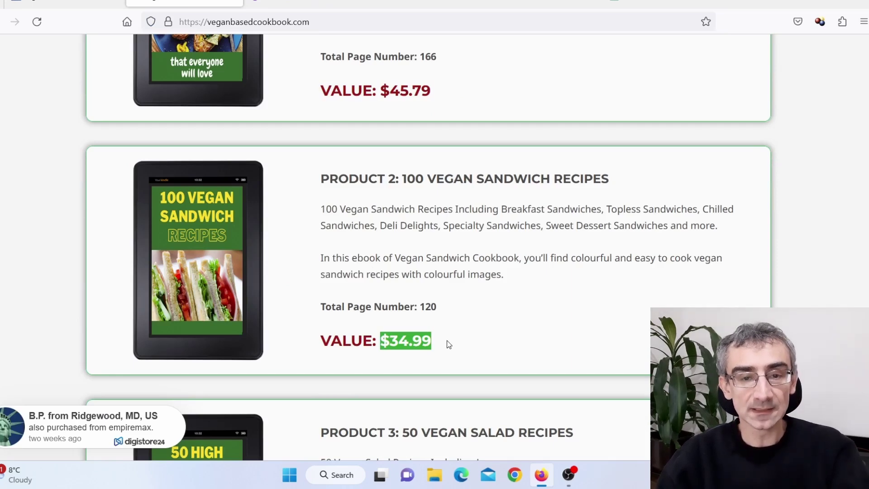
pyautogui.click(303, 3)
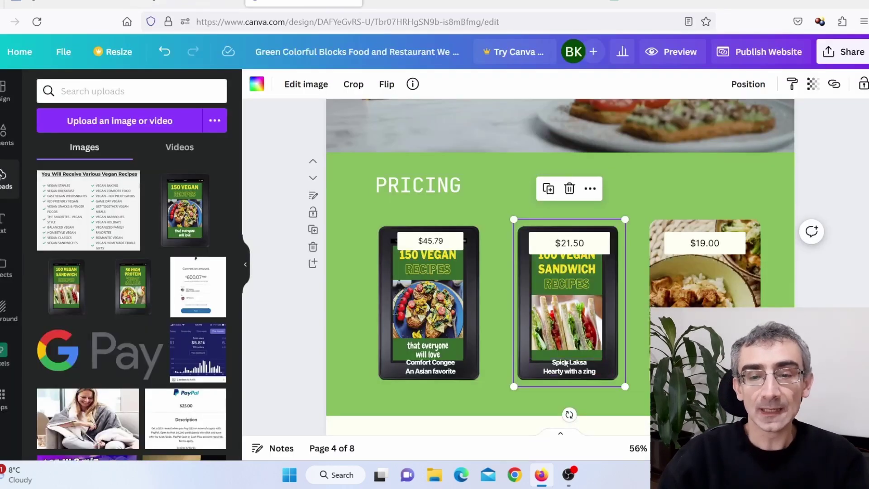
pyautogui.click(583, 244)
pyautogui.hotkey('ctrl', 'a')
pyautogui.hotkey('ctrl', 'v')
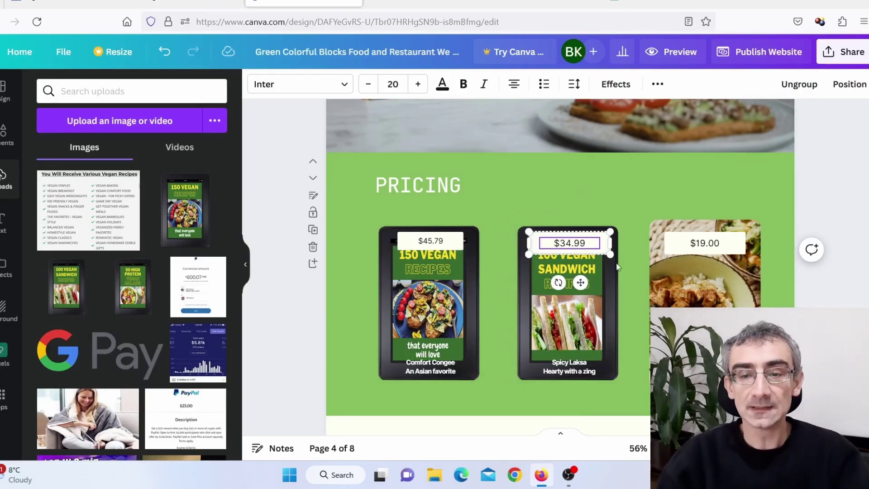
# Shrink the second pricing card's price label to a text size of about 16.2
pyautogui.click(647, 278)
pyautogui.click(601, 251)
pyautogui.moveTo(611, 254); pyautogui.dragTo(561, 243)
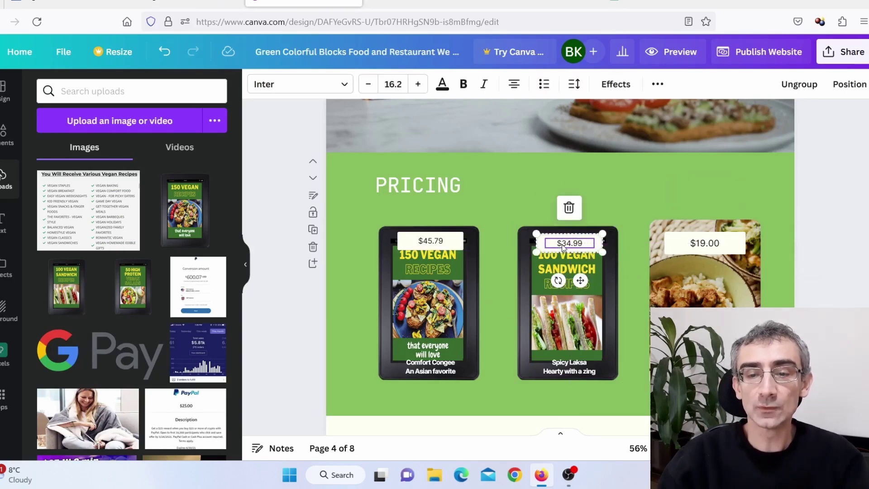
# Replace the food photo in the third pricing card with the uploaded 50 High Protein Vegan Salads cover
pyautogui.click(725, 294)
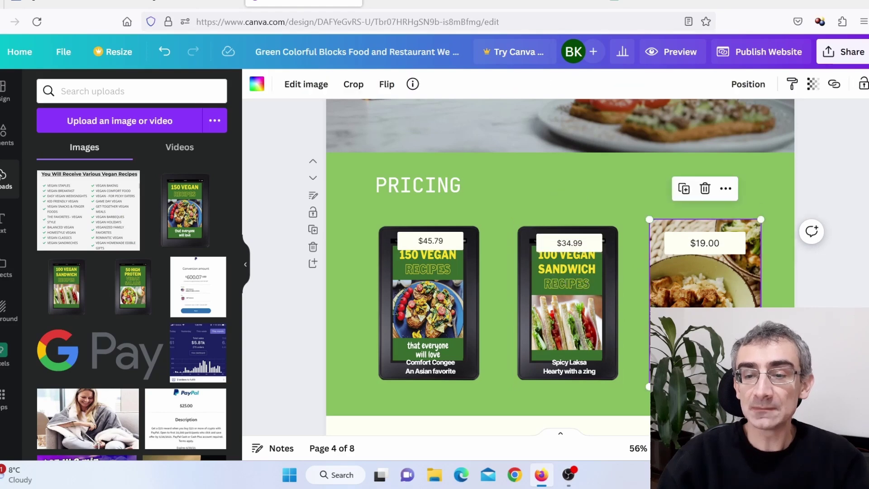
pyautogui.click(705, 190)
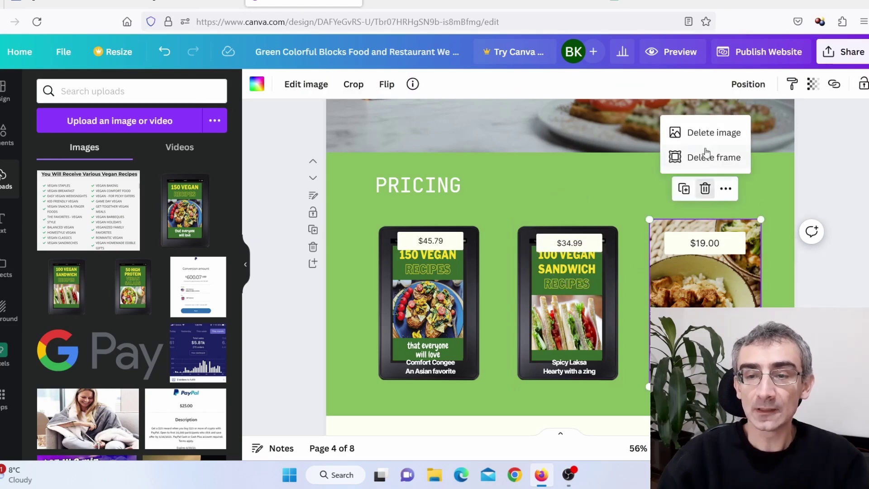
pyautogui.click(709, 132)
pyautogui.moveTo(133, 286); pyautogui.dragTo(701, 264)
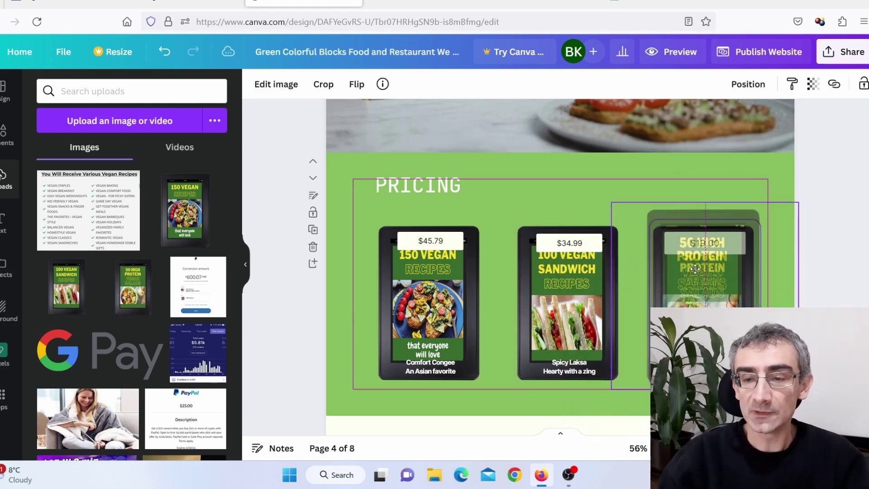
pyautogui.press('Escape')
# Copy the 50 Vegan Salad Recipes value from the sales page and set the third pricing card's price in Canva to $29.99
pyautogui.click(203, 3)
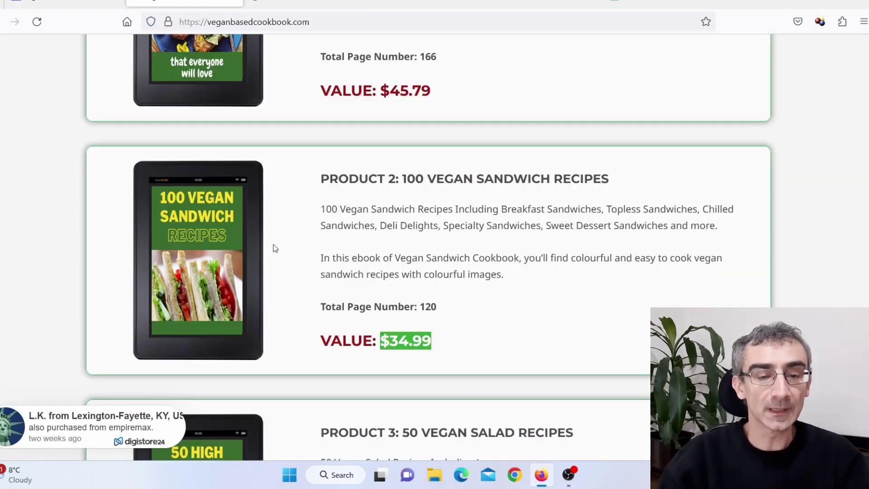
pyautogui.scroll(-5, 376, 272)
pyautogui.moveTo(383, 256); pyautogui.dragTo(431, 257)
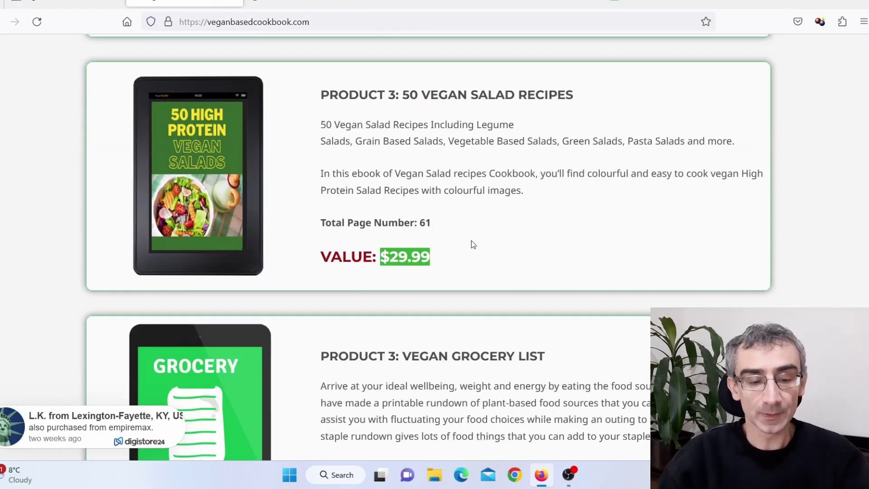
pyautogui.click(304, 2)
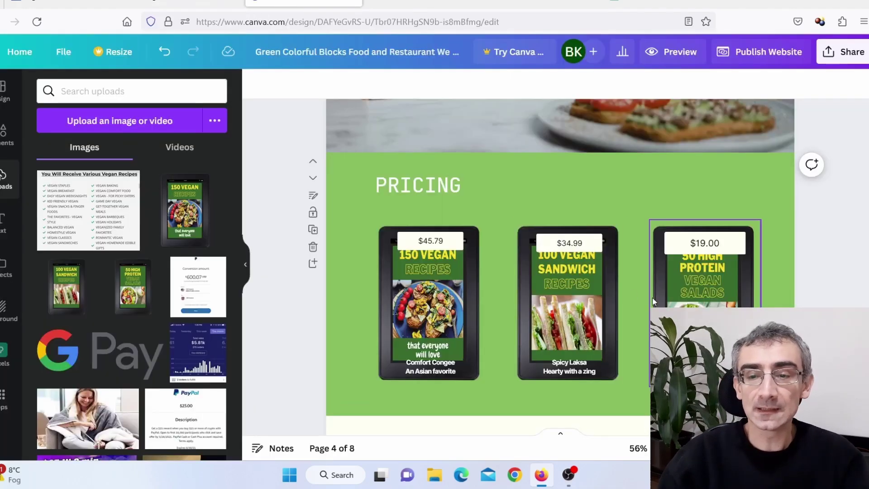
pyautogui.click(705, 243)
pyautogui.doubleClick(704, 243)
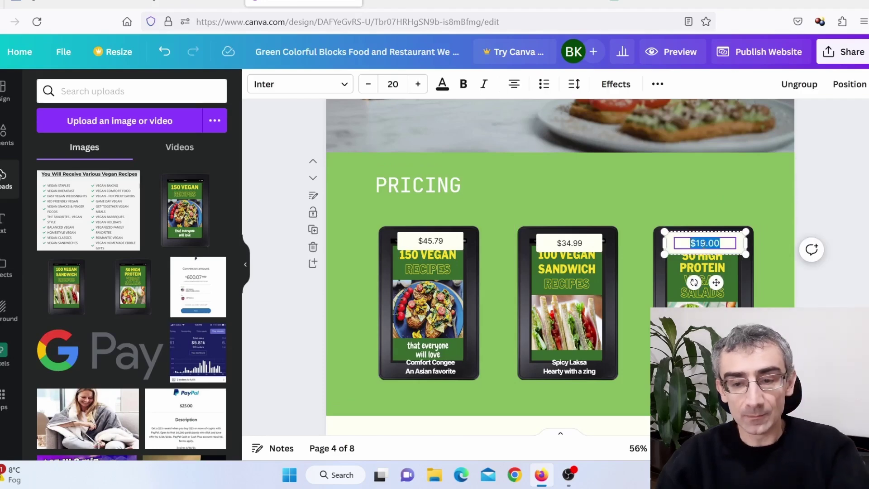
pyautogui.click(733, 194)
# Shrink the third pricing card's price label to a text size of about 16.2 and line it up with the second card's label
pyautogui.click(739, 253)
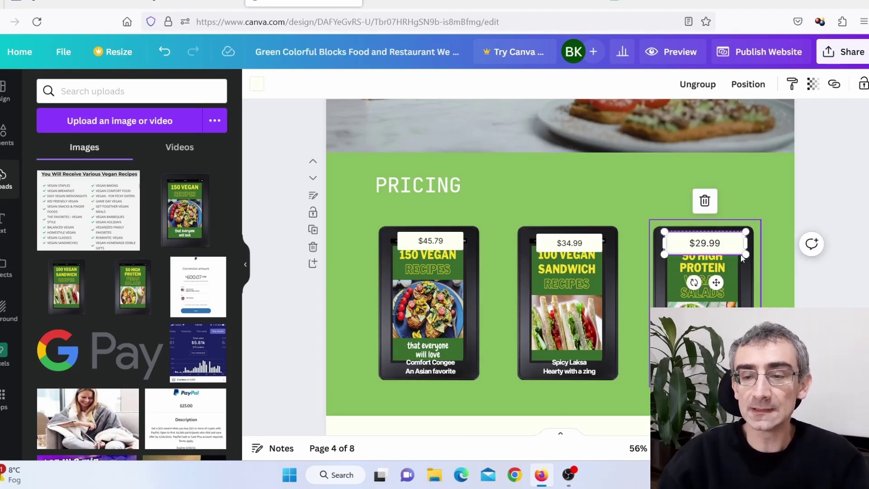
pyautogui.click(708, 244)
pyautogui.click(708, 244)
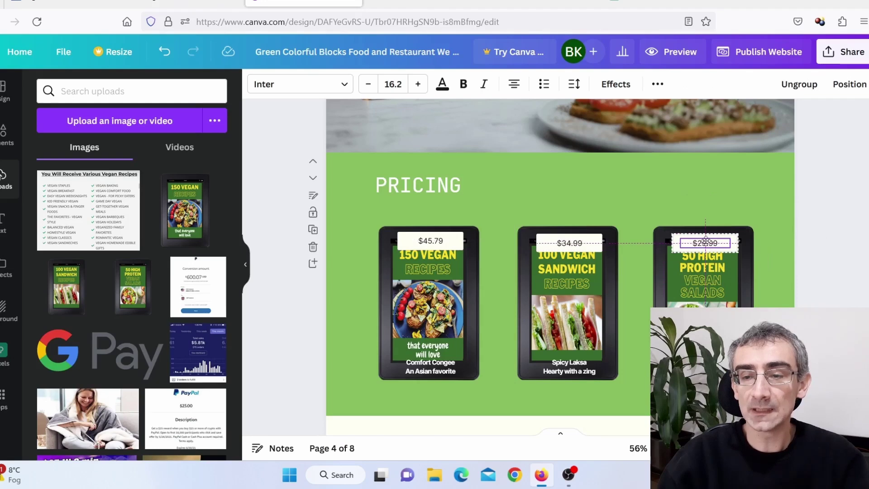
pyautogui.click(620, 191)
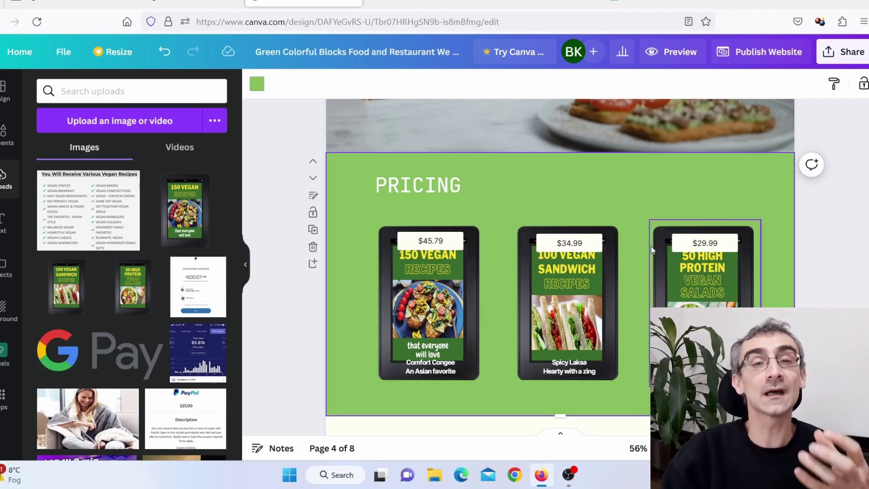
# Delete the "What's inside each box?" heading with its bullet list and the Browse Our Kits button from page 5
pyautogui.scroll(-5, 638, 249)
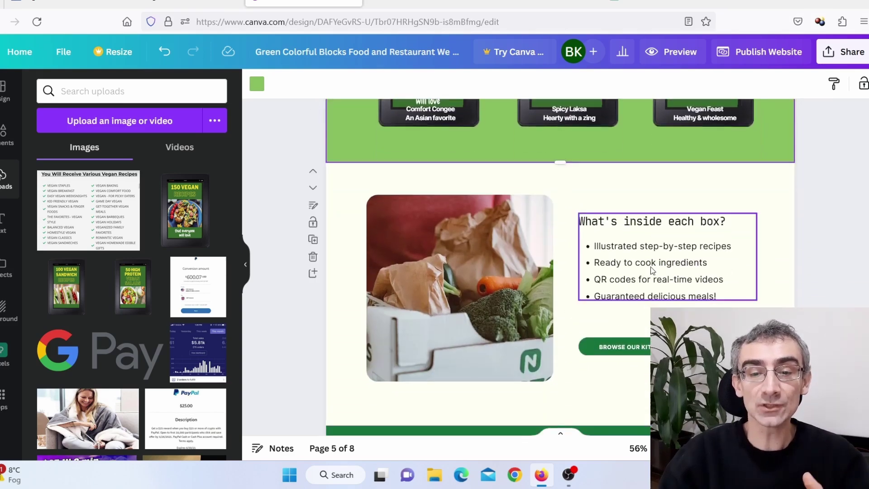
pyautogui.click(685, 214)
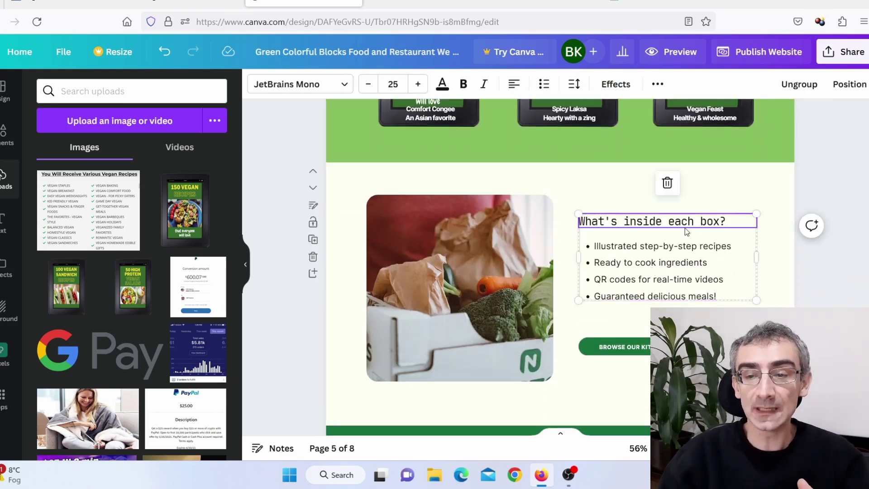
pyautogui.click(666, 183)
pyautogui.click(667, 207)
pyautogui.click(648, 345)
pyautogui.click(625, 311)
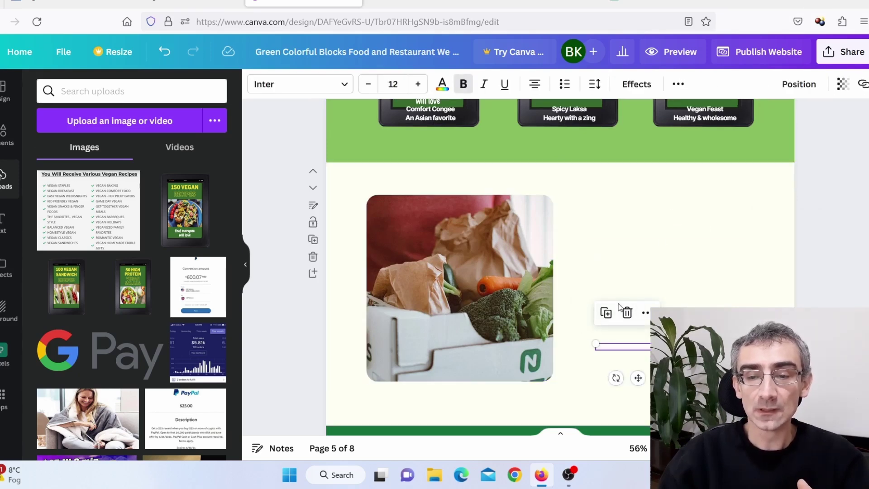
pyautogui.click(626, 312)
# Delete the grocery box photo together with its frame from page 5
pyautogui.click(432, 250)
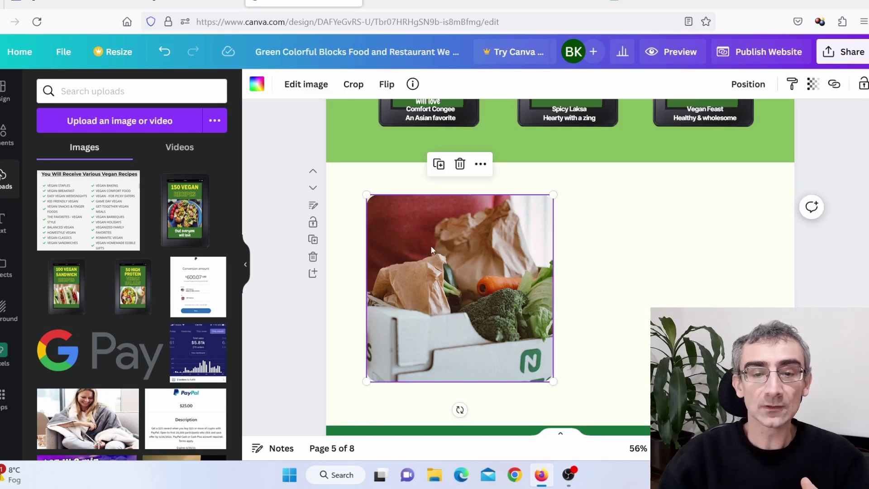
pyautogui.click(459, 165)
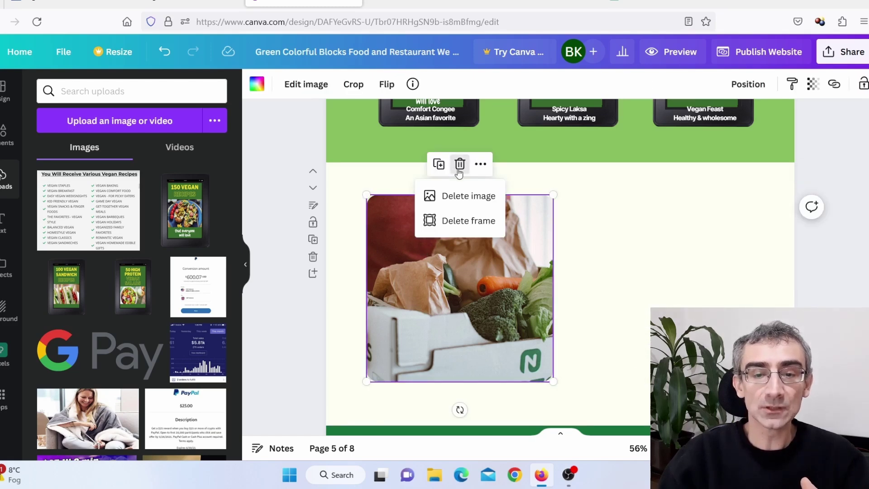
pyautogui.click(481, 222)
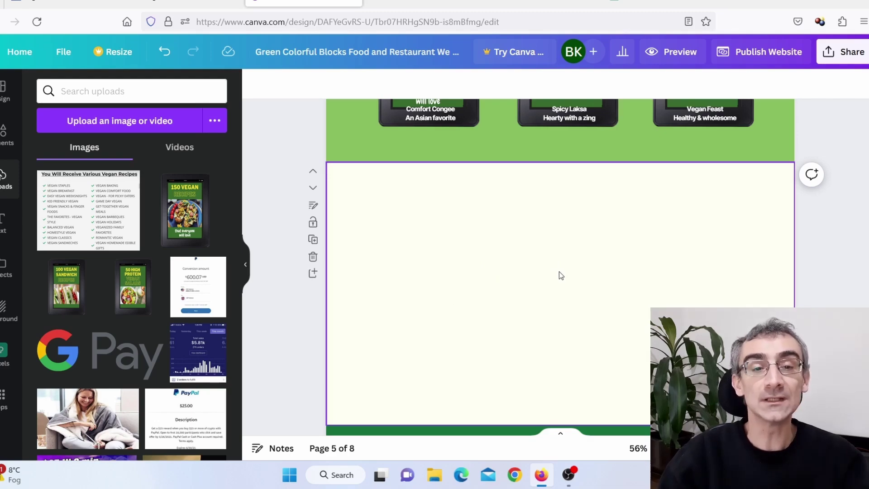
# Review the recipe category list on the sales page and place its uploaded "You Will Receive Various Vegan Recipes" image on Canva page 5
pyautogui.click(184, 4)
pyautogui.scroll(20, 747, 275)
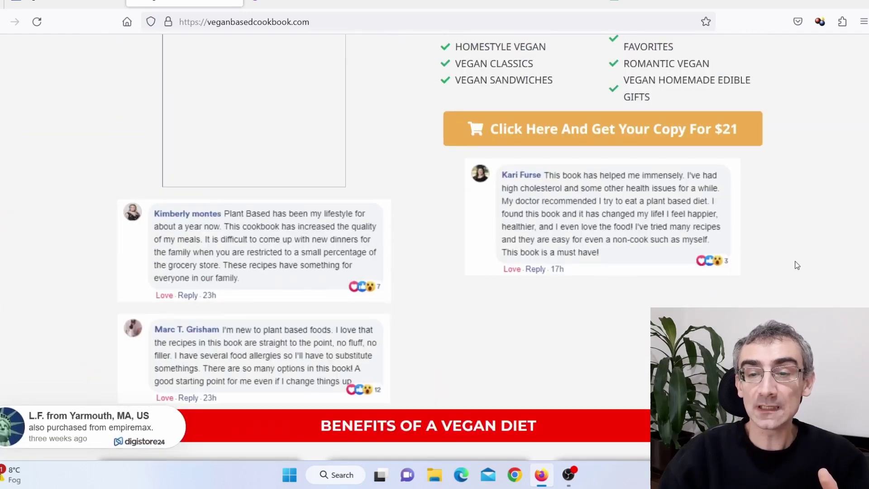
pyautogui.scroll(5, 797, 265)
pyautogui.moveTo(422, 121); pyautogui.dragTo(642, 371)
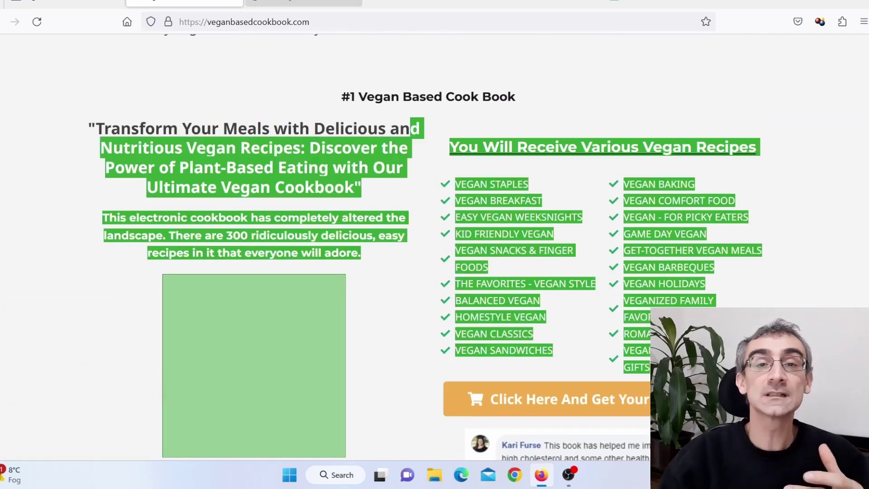
pyautogui.click(303, 3)
pyautogui.moveTo(71, 225); pyautogui.dragTo(493, 276)
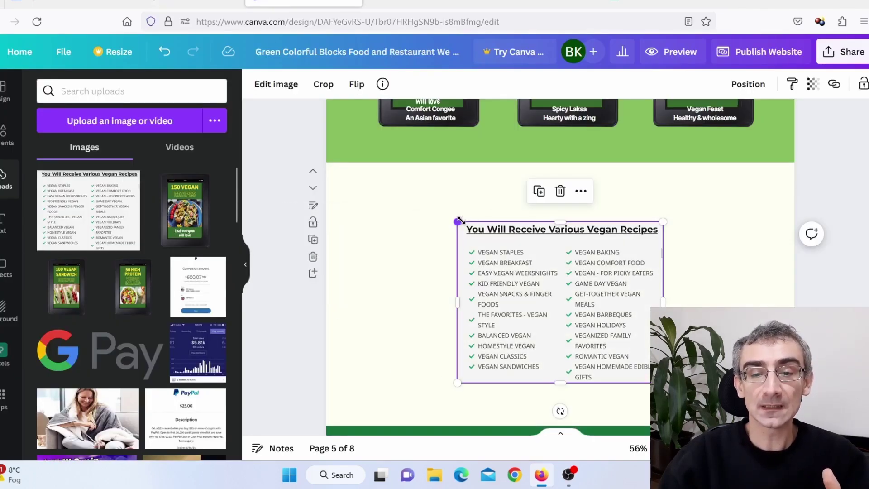
# Enlarge the recipe list image to the full height of page 5 and center it horizontally
pyautogui.moveTo(457, 221); pyautogui.dragTo(381, 162)
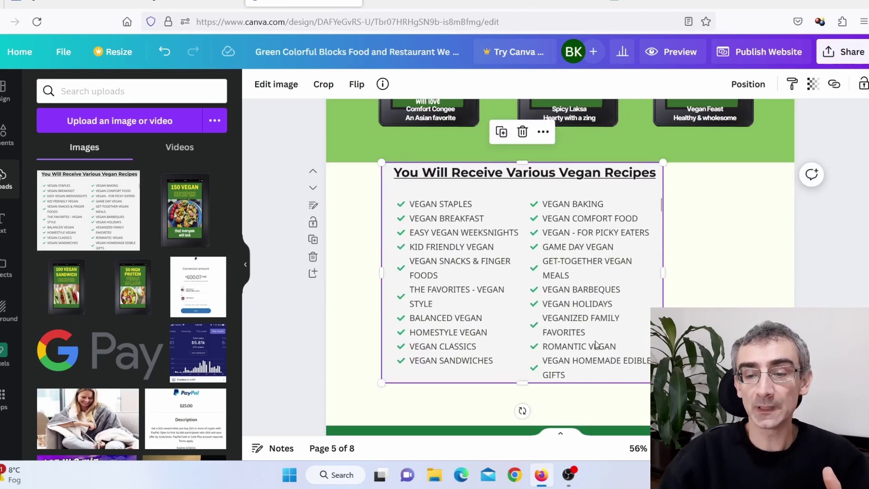
pyautogui.moveTo(662, 382); pyautogui.dragTo(718, 425)
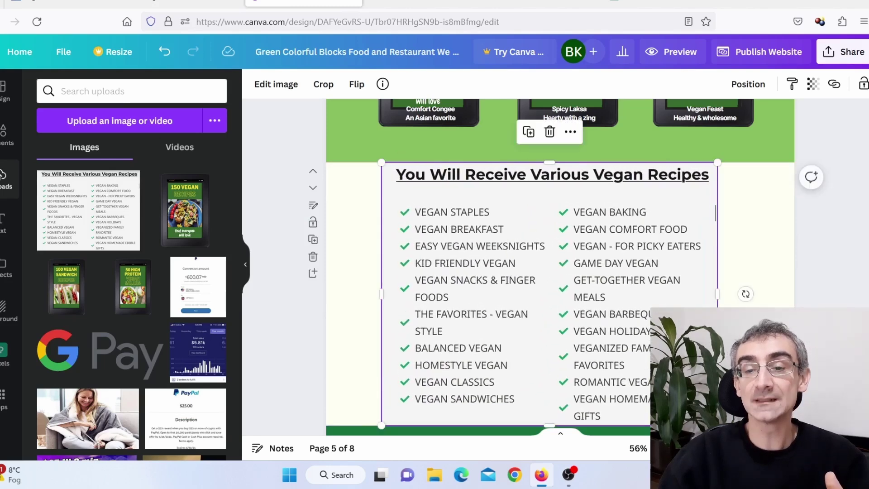
pyautogui.moveTo(518, 308); pyautogui.dragTo(536, 309)
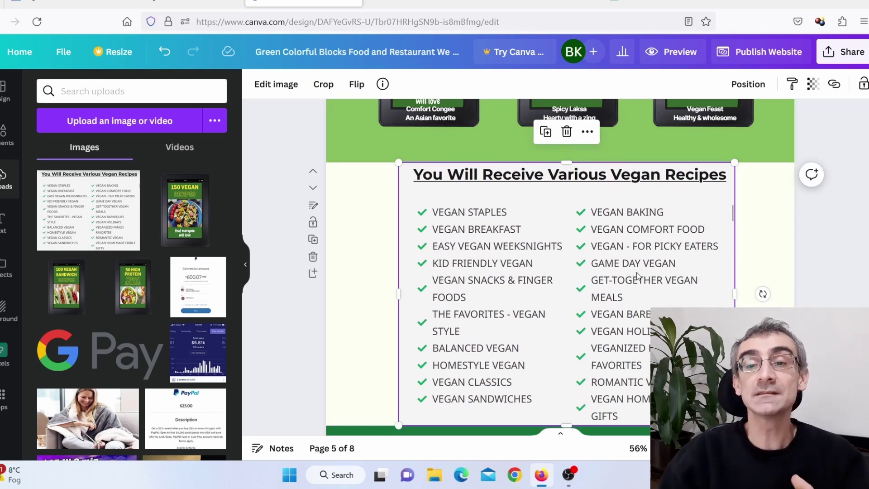
pyautogui.click(820, 287)
# Delete the CIY Meal Kits page and the Get in Touch page from the website
pyautogui.scroll(-6, 819, 284)
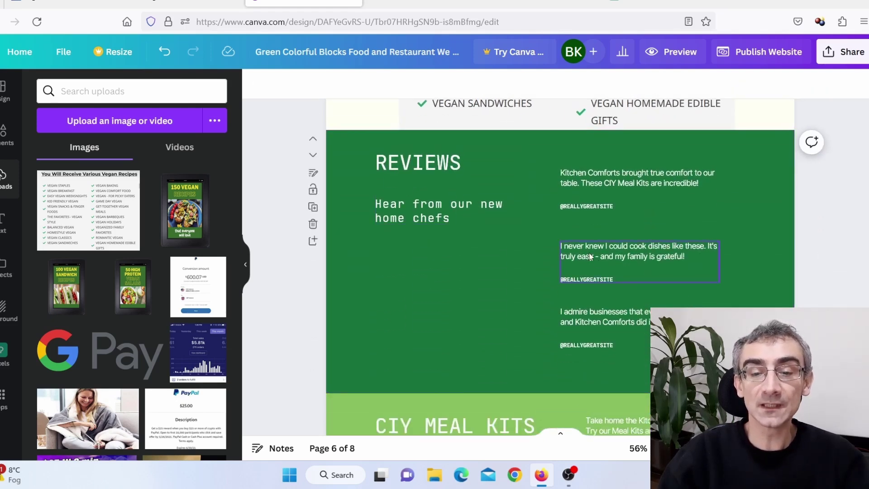
pyautogui.scroll(-5, 763, 237)
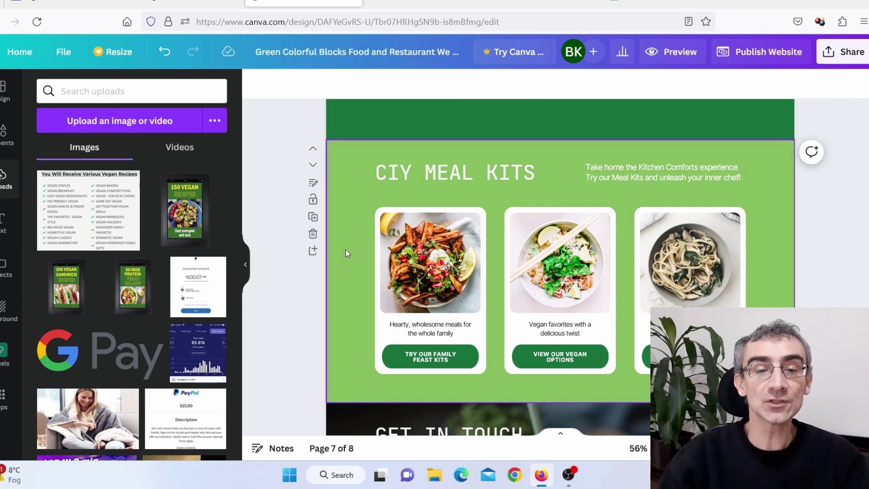
pyautogui.click(345, 249)
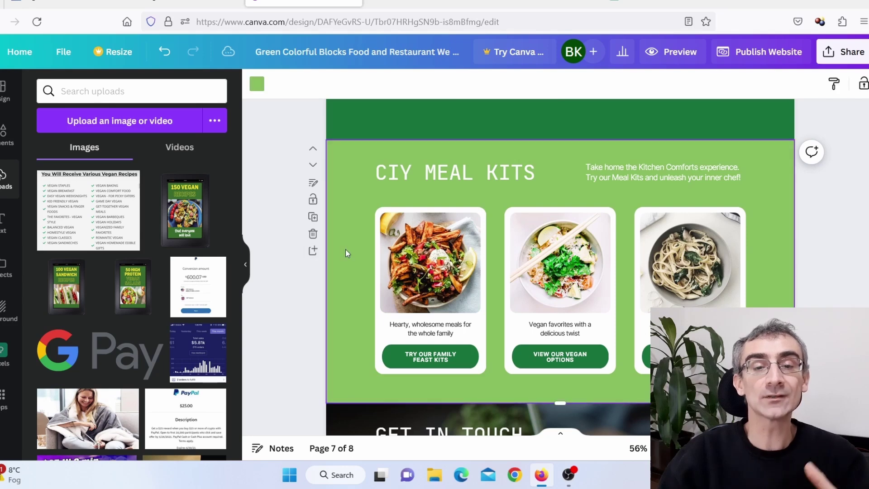
pyautogui.click(313, 235)
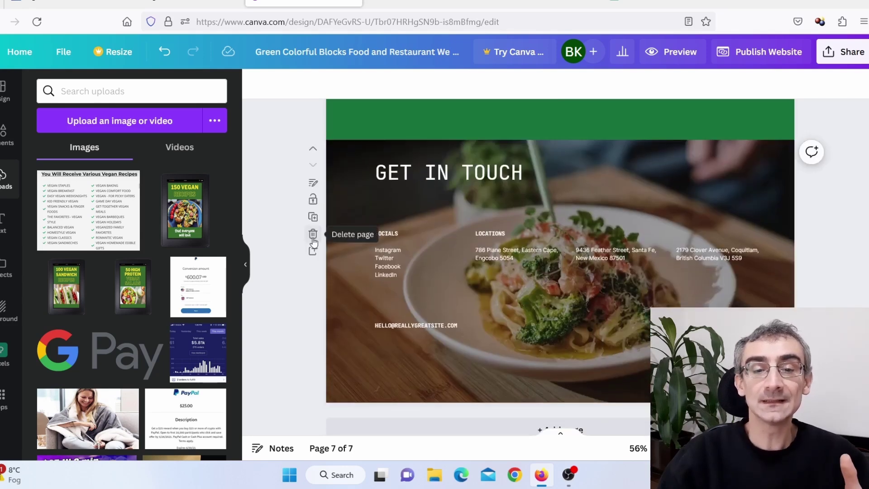
pyautogui.click(312, 237)
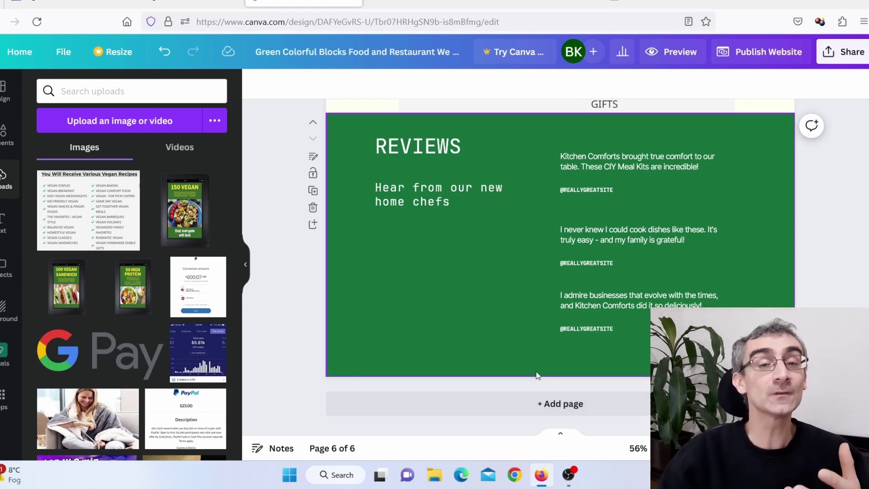
# Delete the three customer reviews with their handles and the "Hear from our new home chefs" subtitle from the Reviews page
pyautogui.click(634, 308)
pyautogui.click(639, 261)
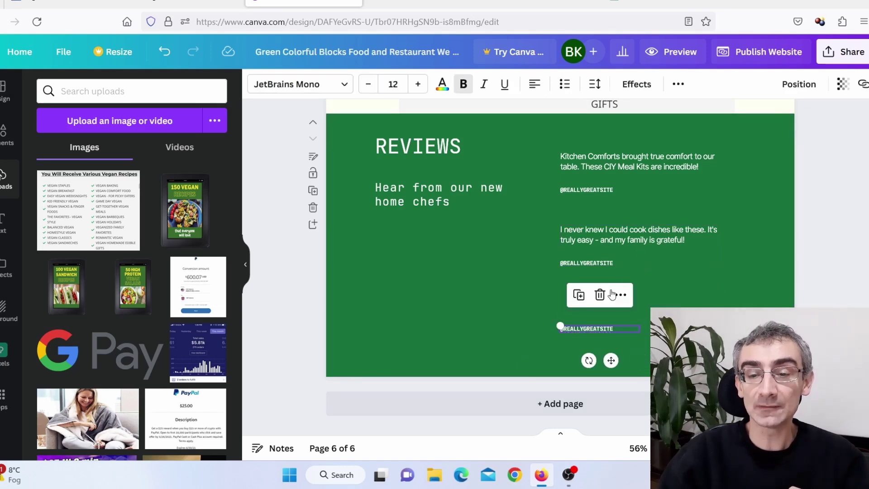
pyautogui.click(599, 294)
pyautogui.click(628, 244)
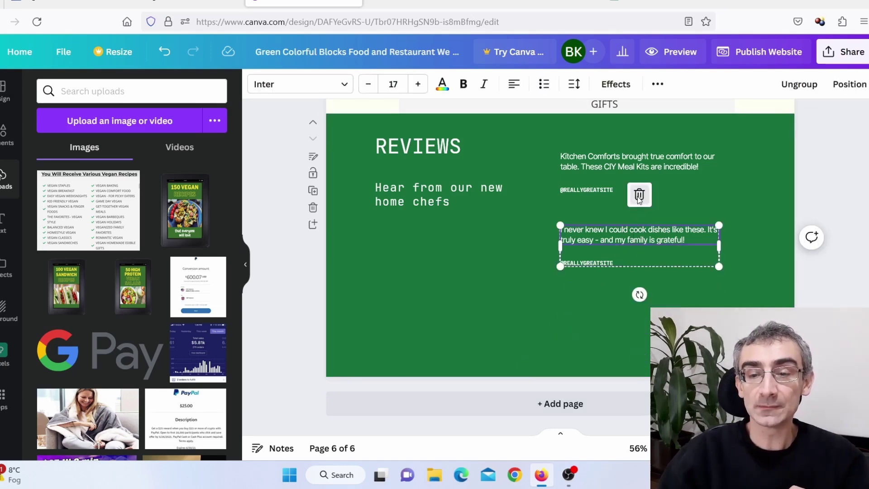
pyautogui.click(639, 195)
pyautogui.click(600, 230)
pyautogui.click(629, 166)
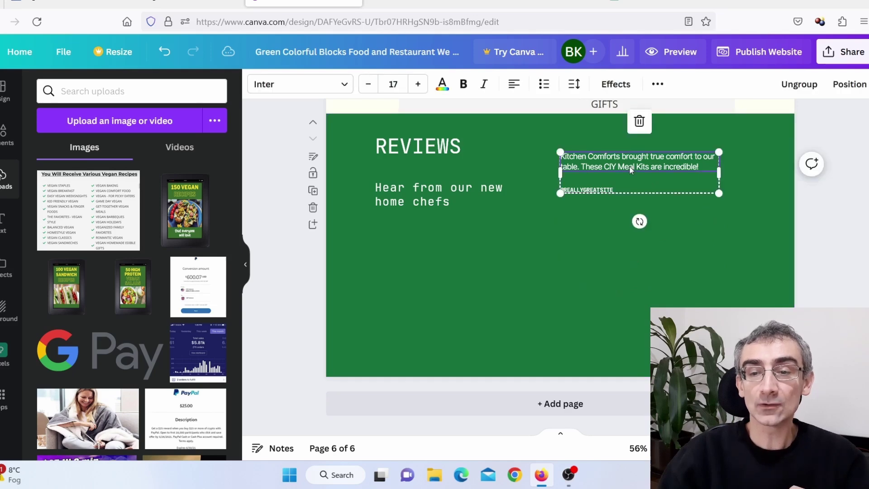
pyautogui.click(639, 124)
pyautogui.click(600, 156)
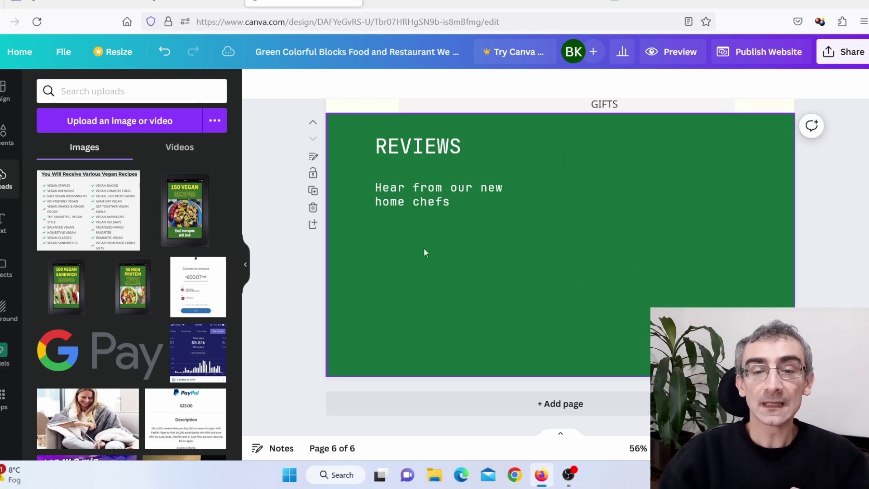
pyautogui.click(433, 191)
# Copy the cookbook's title from its Digistore24 listing and replace the REVIEWS heading with "GET 300 VEGAN/PLANT BASED RECIPE COOK BOOK"
pyautogui.click(446, 152)
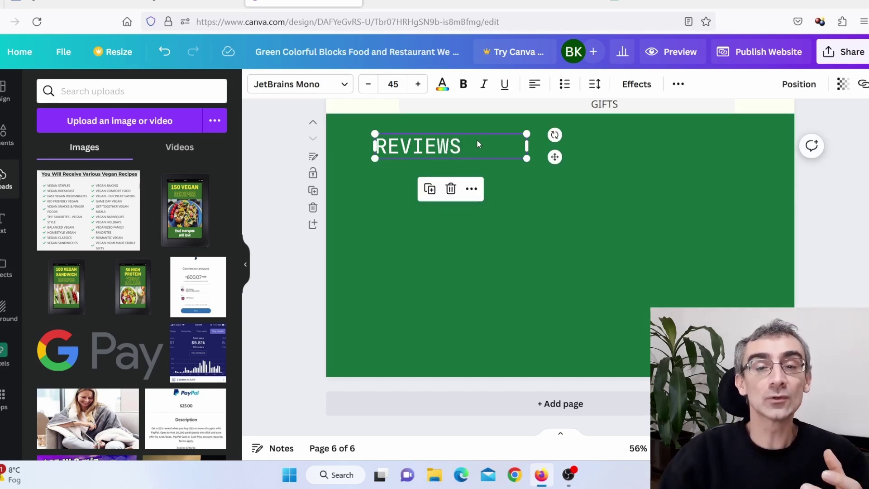
pyautogui.click(184, 3)
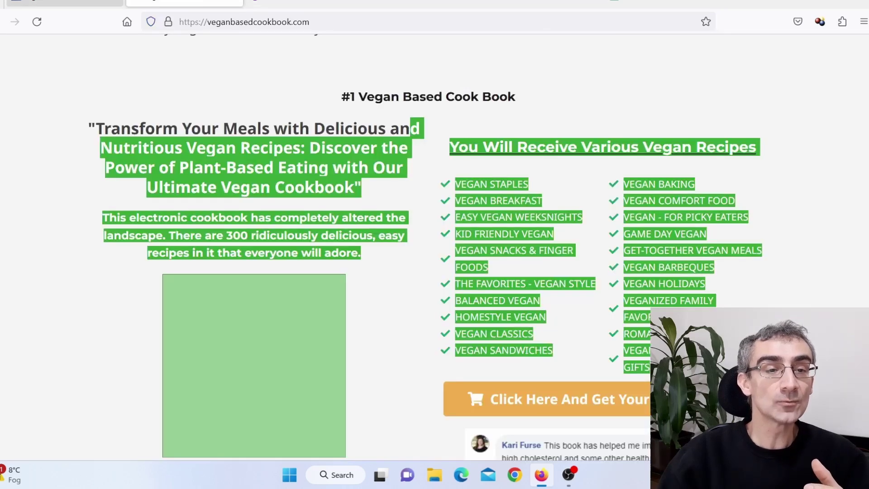
pyautogui.click(63, 3)
pyautogui.rightClick(344, 67)
pyautogui.click(360, 73)
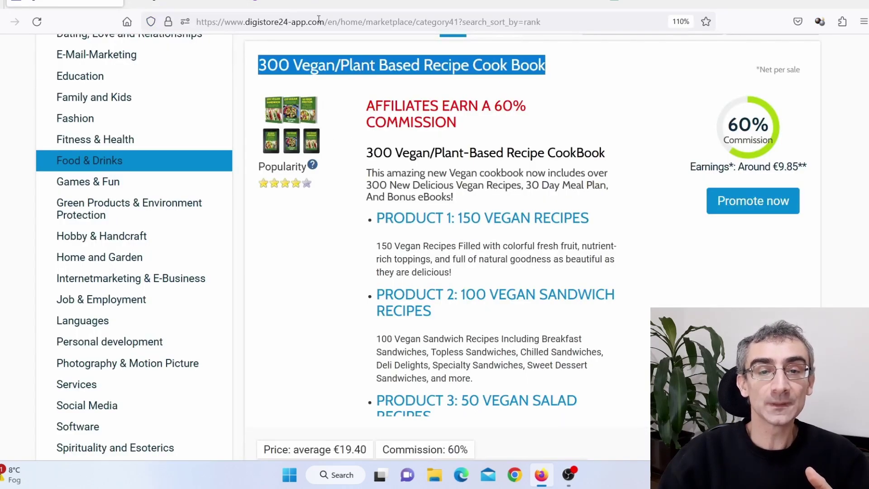
pyautogui.click(303, 4)
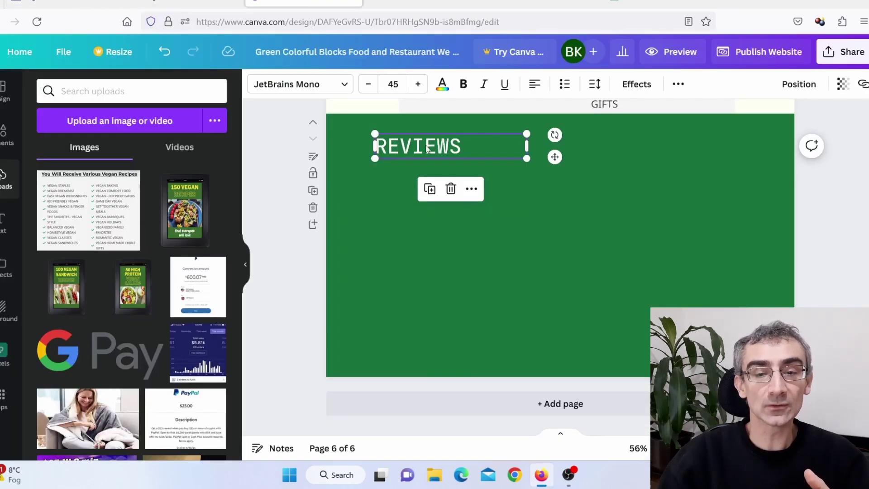
pyautogui.doubleClick(474, 144)
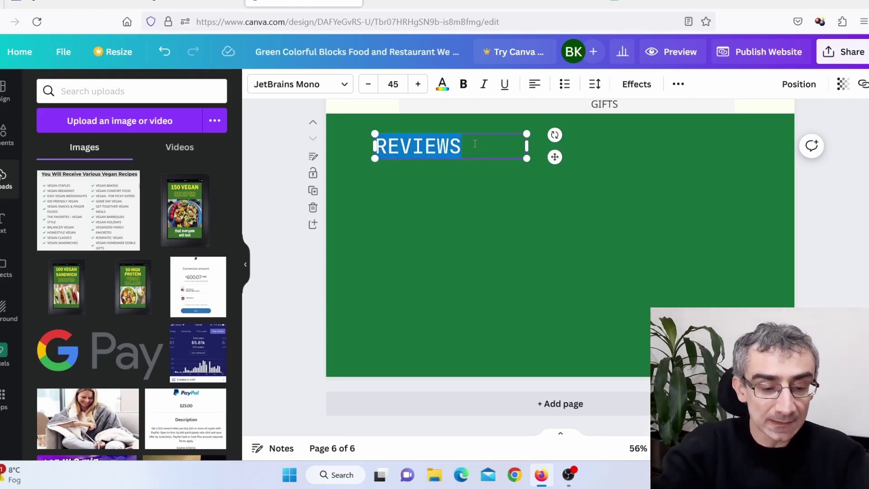
pyautogui.write('GET')
pyautogui.write('300 VEGAN/PLANT BASED RECIPE COOK BOOK')
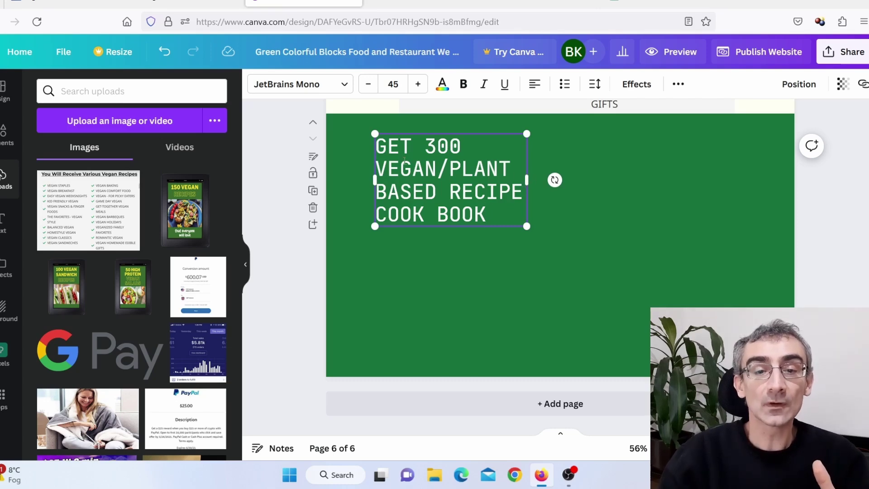
# Add "CLICK HERE TO" in front of the cookbook heading on page 6
pyautogui.click(393, 136)
pyautogui.write('CLICK')
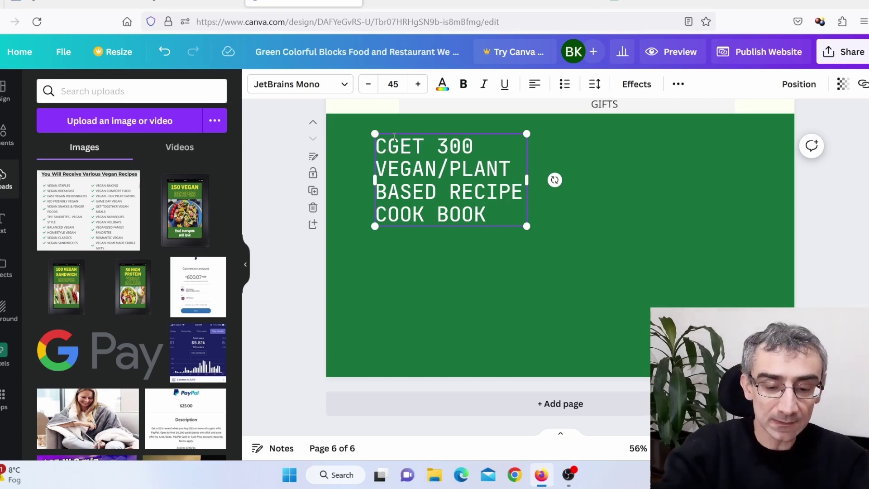
pyautogui.write(' HERE ')
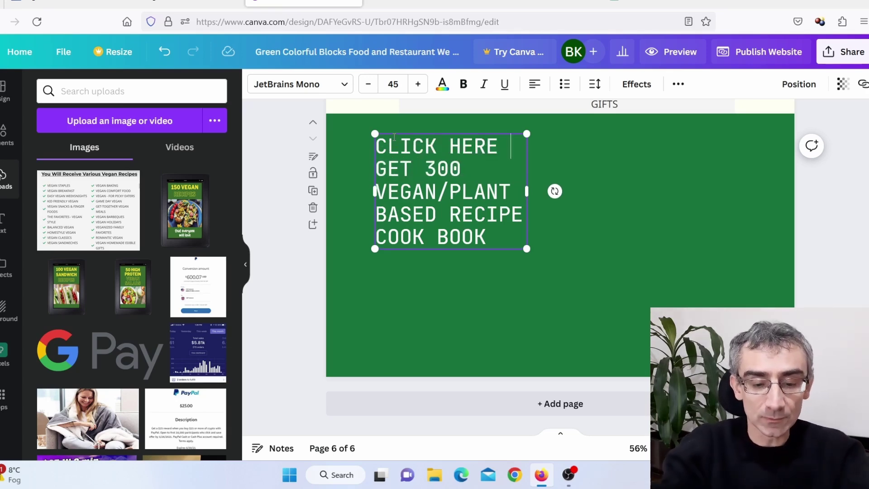
pyautogui.write('TO')
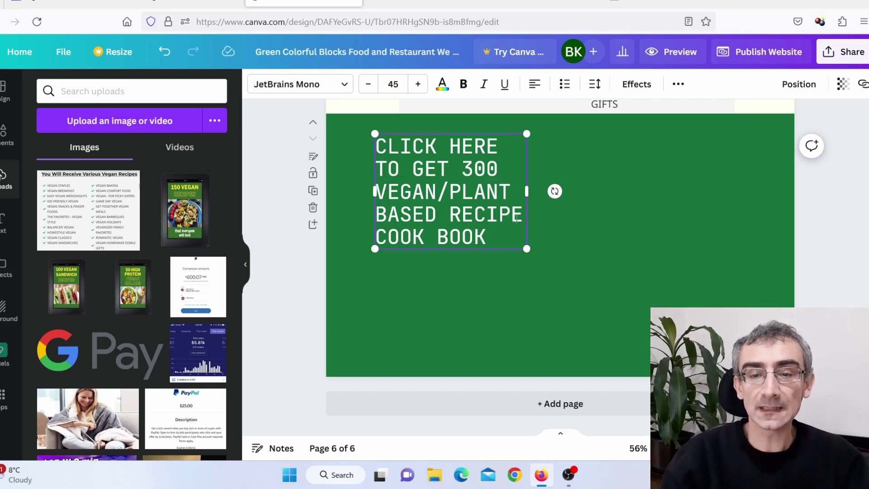
# Widen the heading's text box, scale its text to size 35.3 on two lines, center-align it and move it to the middle of page 6
pyautogui.moveTo(613, 206); pyautogui.dragTo(767, 220)
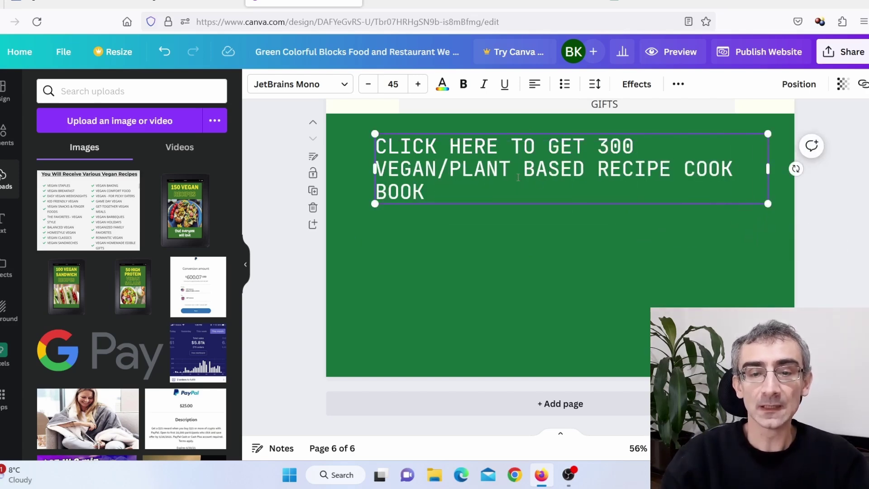
pyautogui.moveTo(766, 202); pyautogui.dragTo(741, 170)
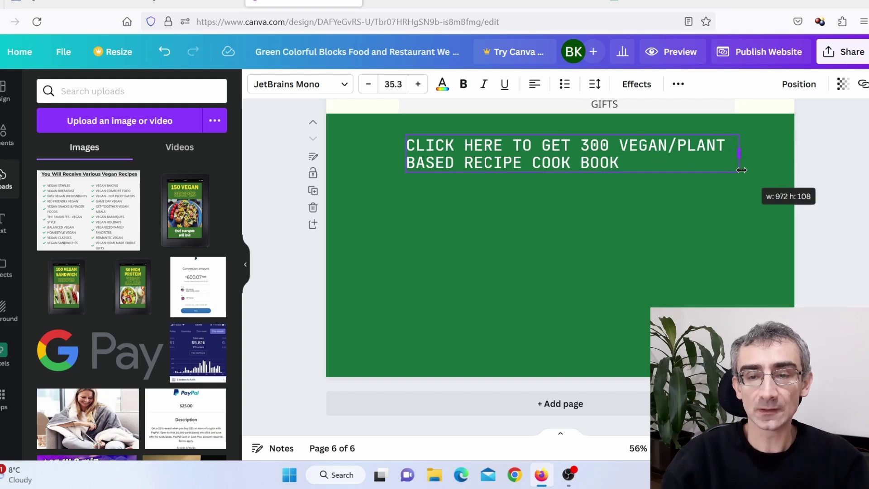
pyautogui.click(542, 82)
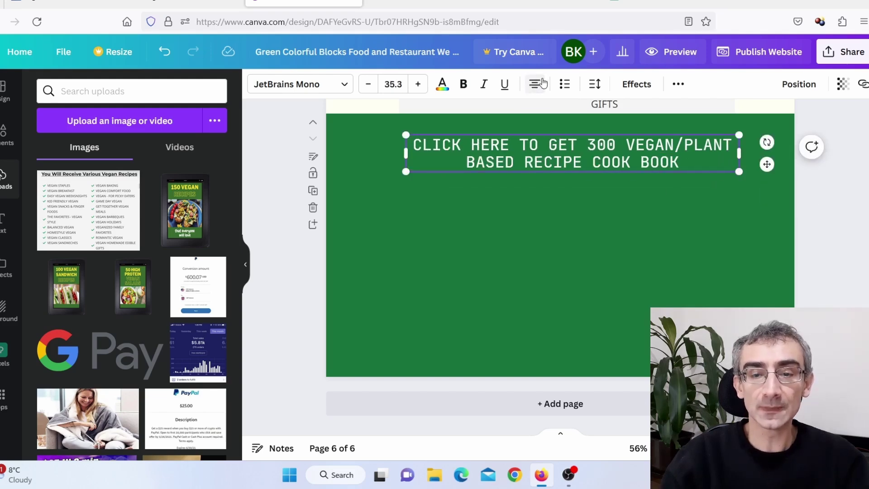
pyautogui.moveTo(562, 166); pyautogui.dragTo(552, 219)
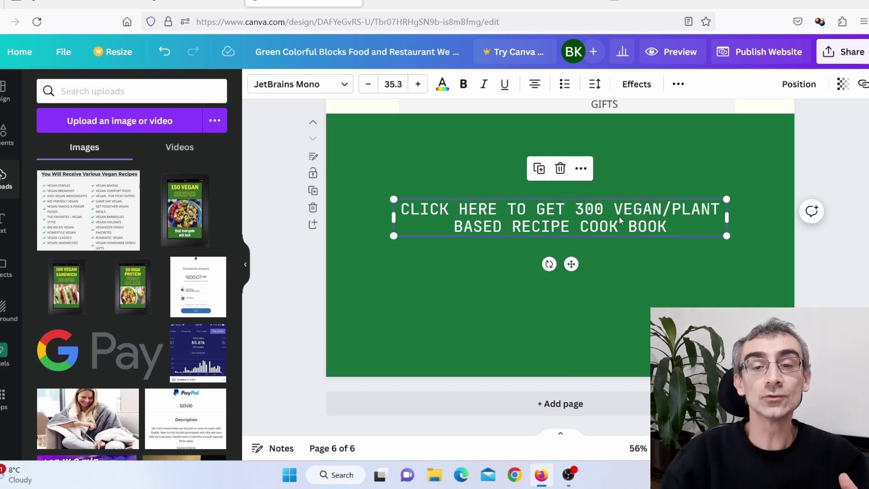
# Open link entry for the call-to-action text, switch to Digistore24, request promotion of the vegan cookbook offer and copy the promolink
pyautogui.click(599, 226)
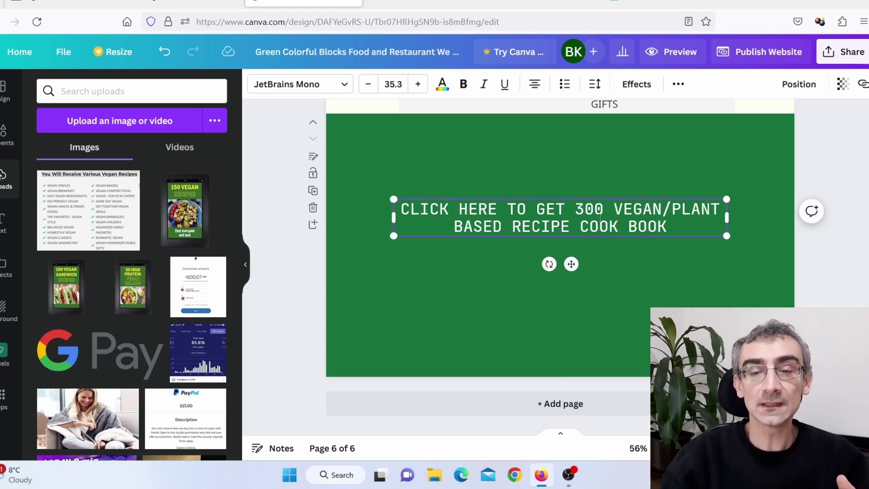
pyautogui.click(634, 302)
pyautogui.click(603, 222)
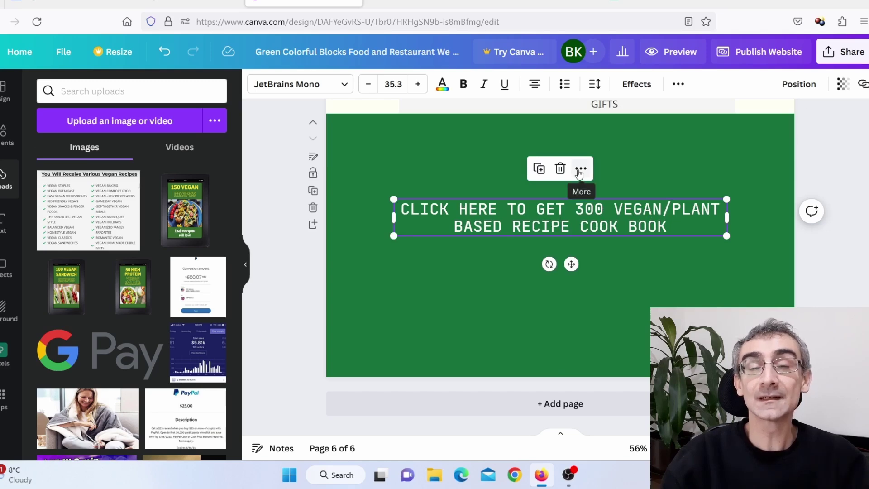
pyautogui.click(580, 172)
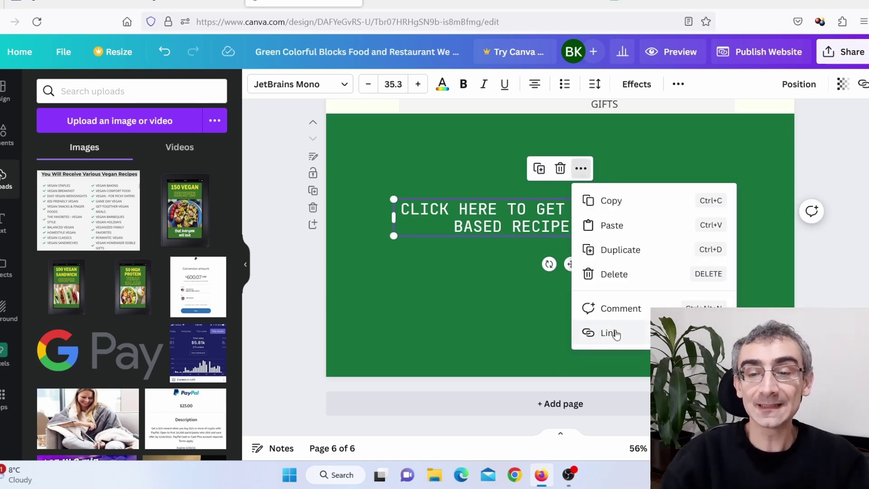
pyautogui.click(615, 334)
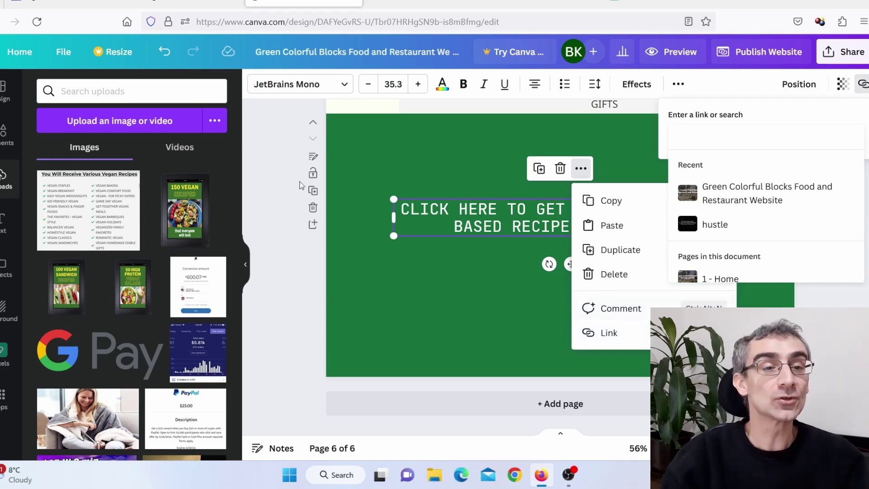
pyautogui.hotkey('ctrl', 'Tab')
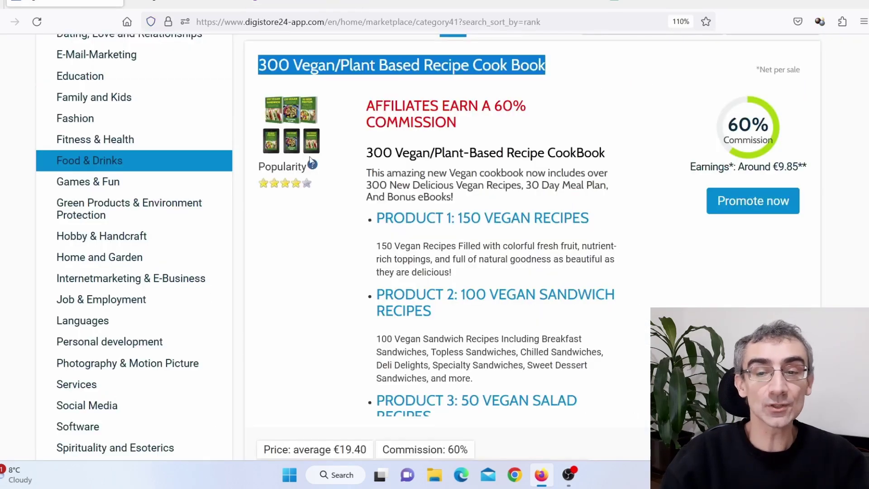
pyautogui.click(763, 204)
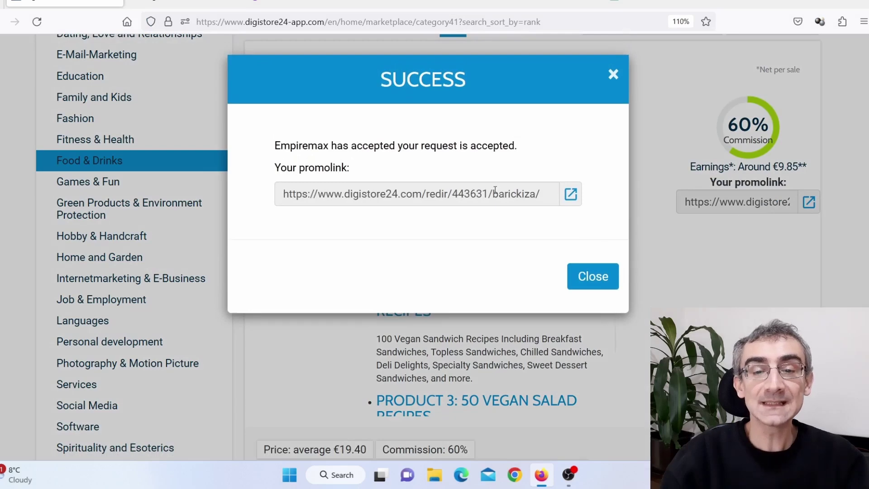
pyautogui.moveTo(549, 194); pyautogui.dragTo(238, 174)
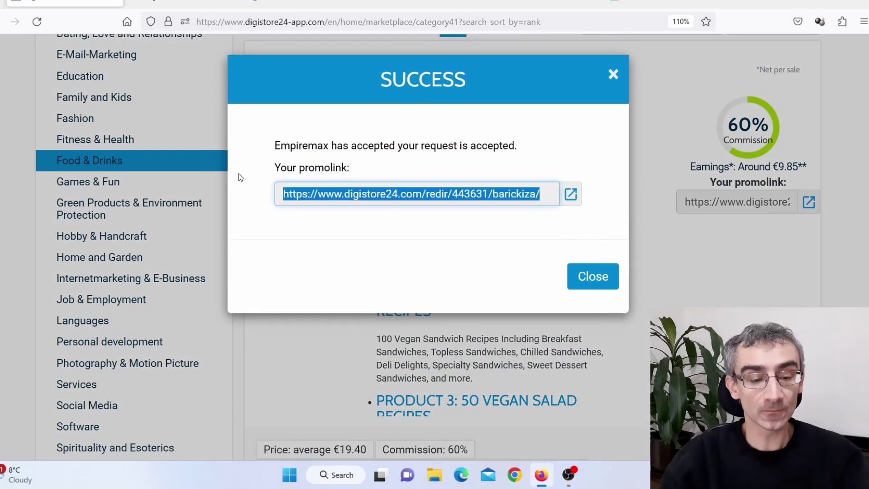
# Link the "CLICK HERE TO GET 300 VEGAN/PLANT BASED RECIPE COOK BOOK" text in Canva to the copied promolink
pyautogui.click(303, 3)
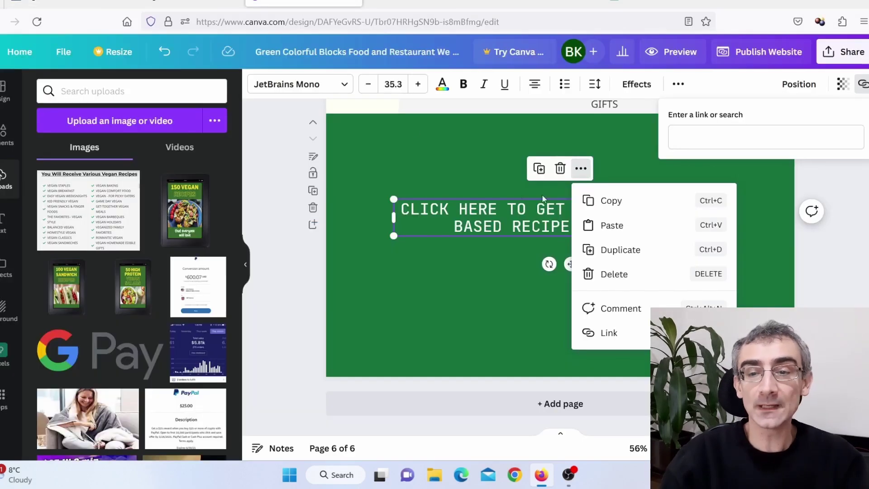
pyautogui.click(684, 144)
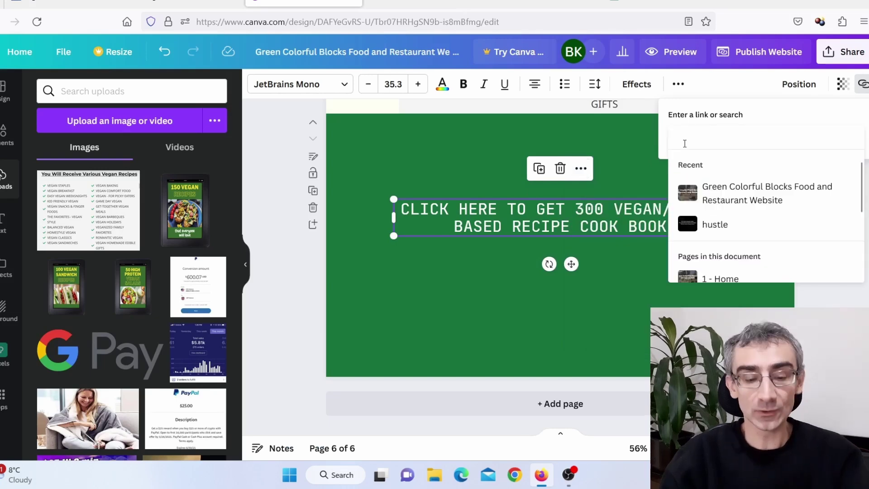
pyautogui.hotkey('ctrl', 'v')
pyautogui.press('Return')
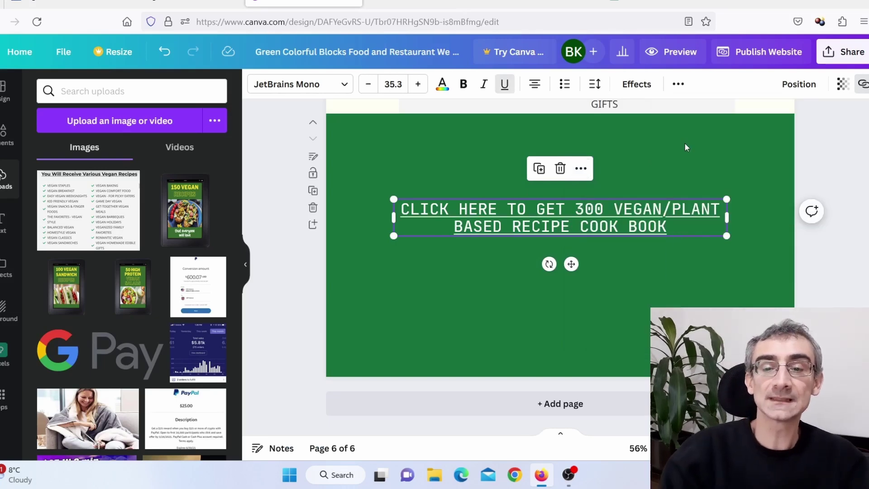
pyautogui.click(644, 283)
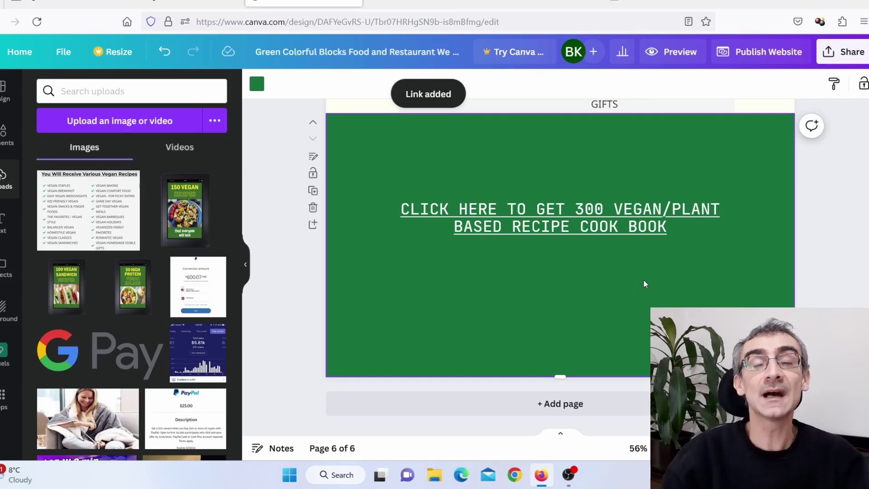
# Preview the website in desktop view and look through all its sections down to the call-to-action text
pyautogui.click(671, 59)
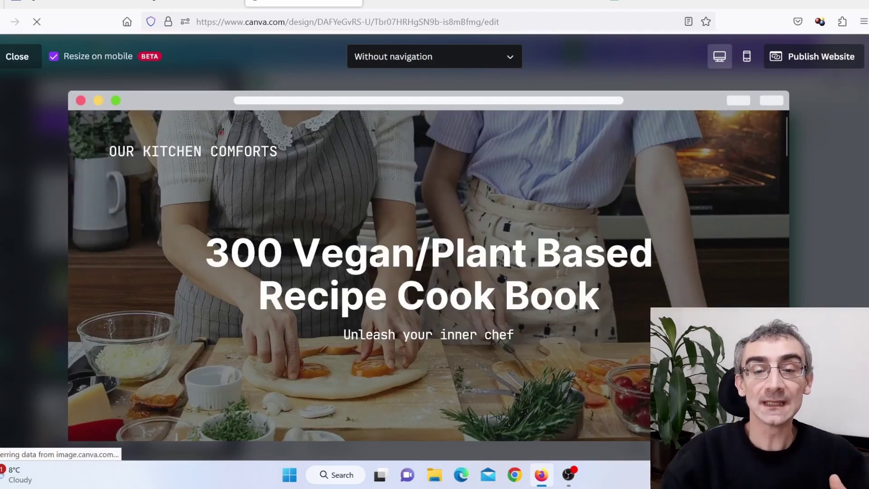
pyautogui.scroll(-5, 779, 179)
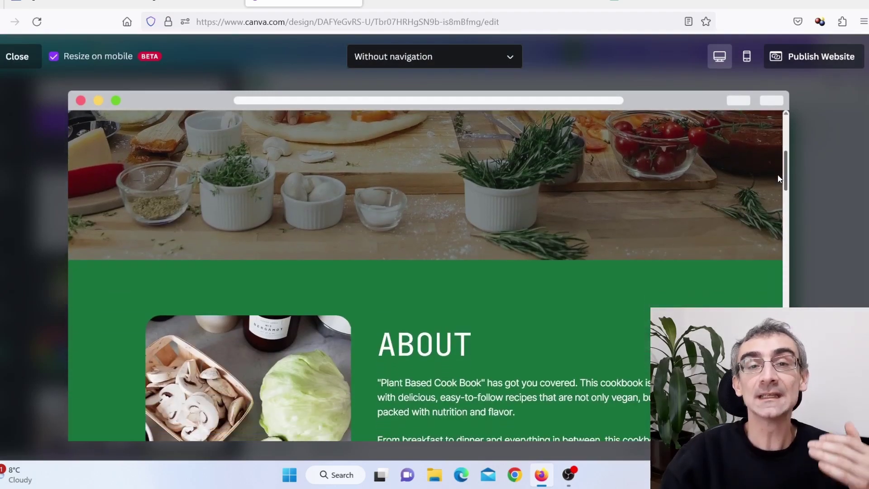
pyautogui.scroll(-10, 779, 179)
pyautogui.scroll(15, 745, 245)
pyautogui.scroll(-5, 770, 226)
pyautogui.scroll(-15, 807, 200)
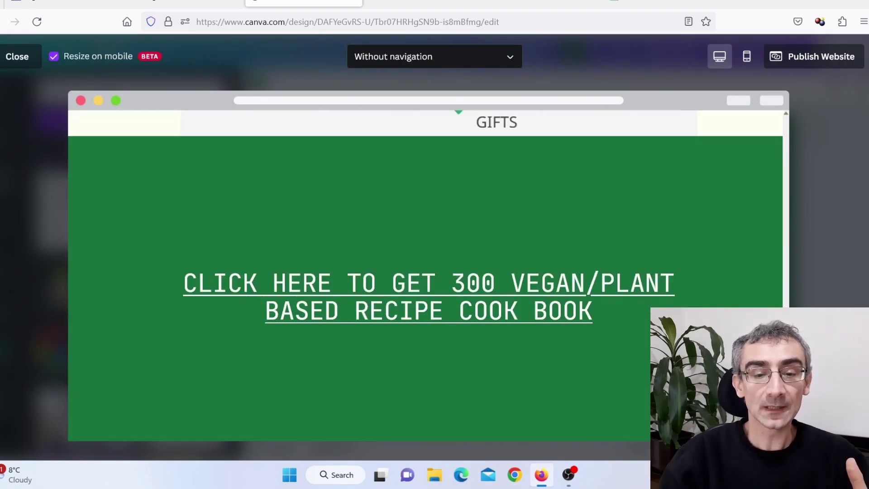
# Test the call-to-action link in the preview and look through the cookbook sales page it opens
pyautogui.click(470, 312)
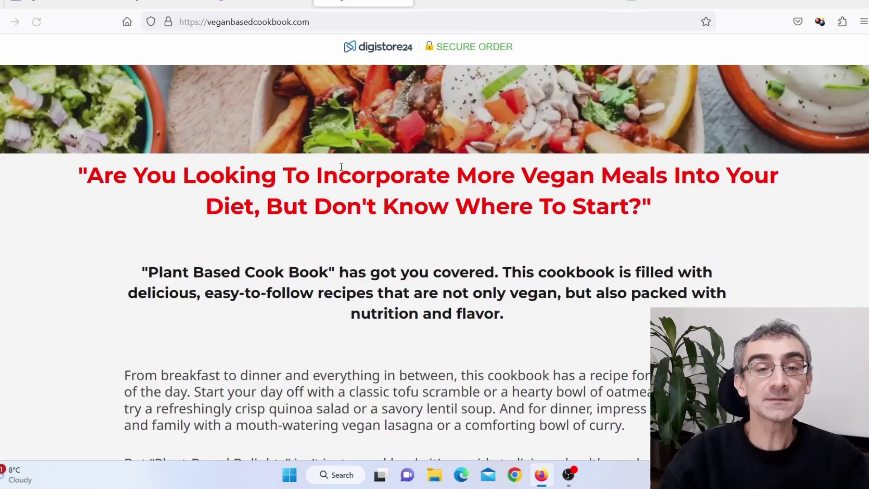
pyautogui.scroll(-12, 352, 228)
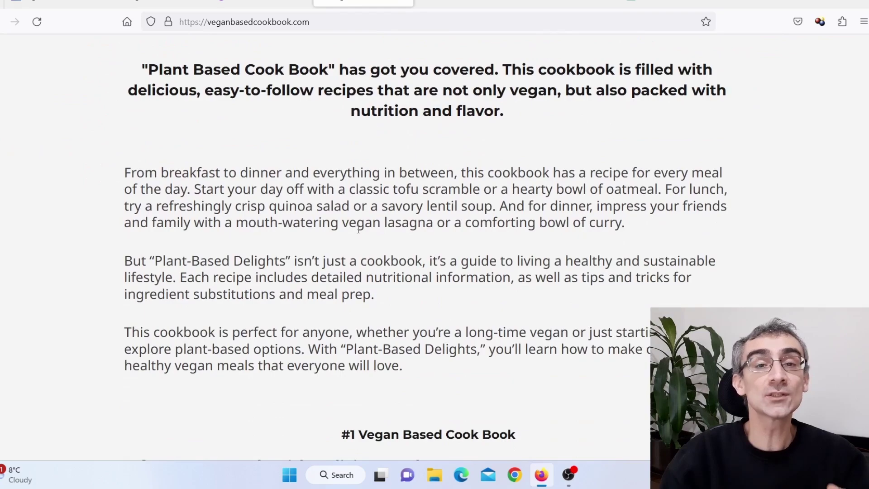
pyautogui.scroll(-15, 358, 229)
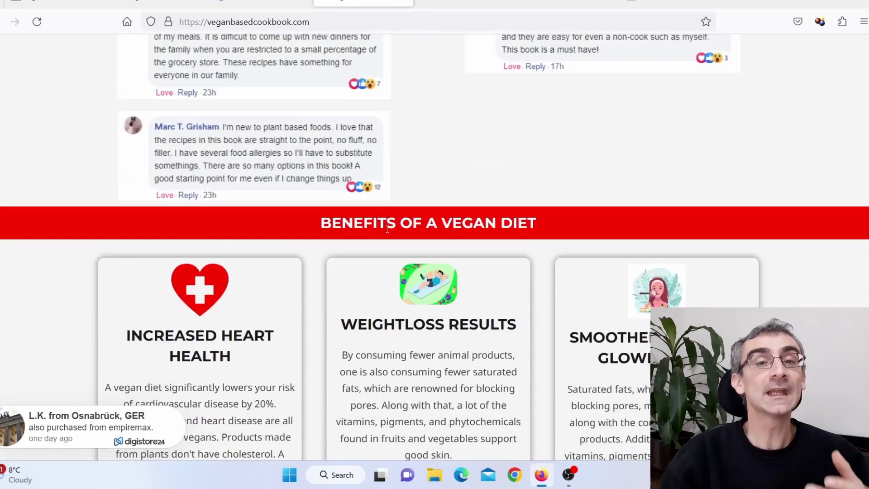
pyautogui.scroll(-15, 439, 225)
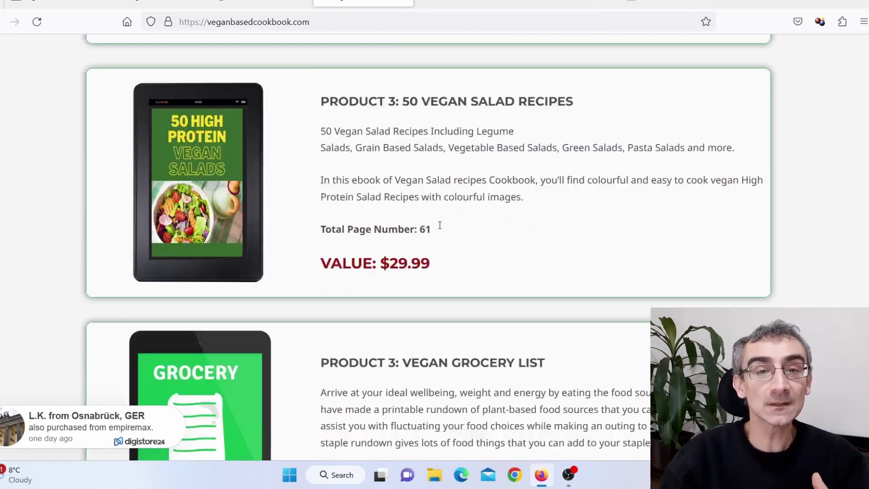
# Check the bundle price on the sales page, then switch to Digistore24, dismiss the promolink dialog and show the marketplace earnings in USD
pyautogui.scroll(-12, 439, 225)
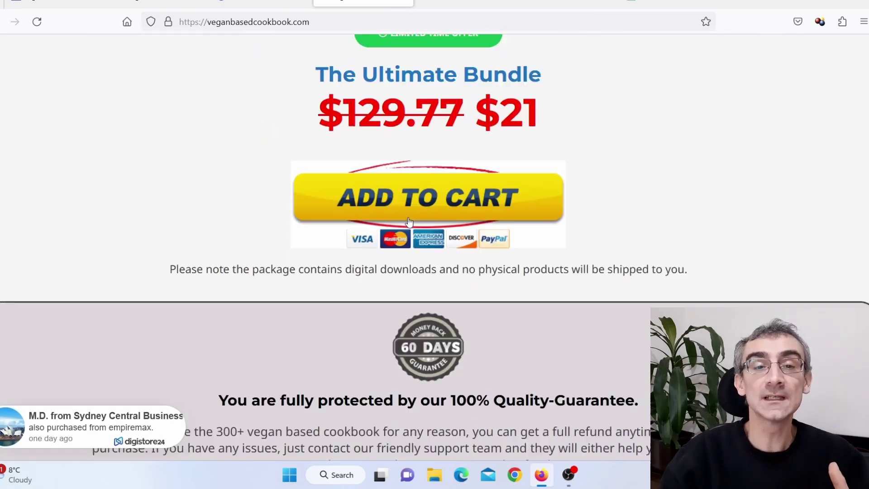
pyautogui.click(82, 6)
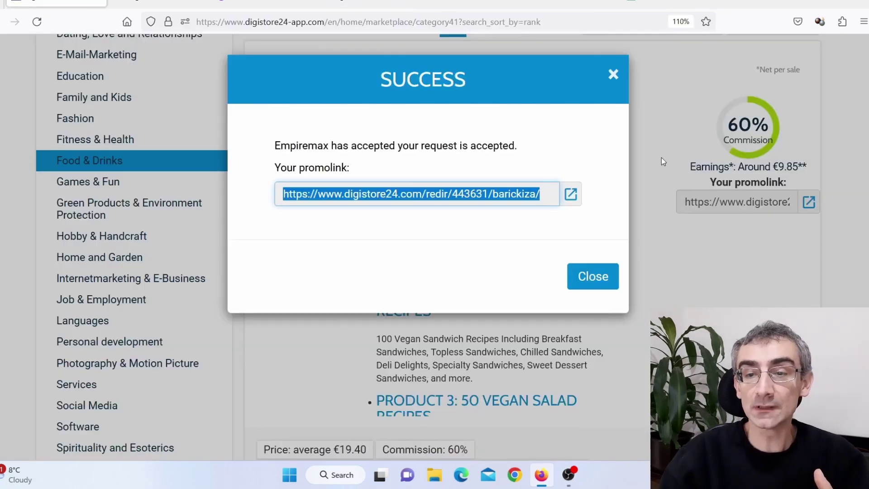
pyautogui.click(610, 78)
pyautogui.click(613, 76)
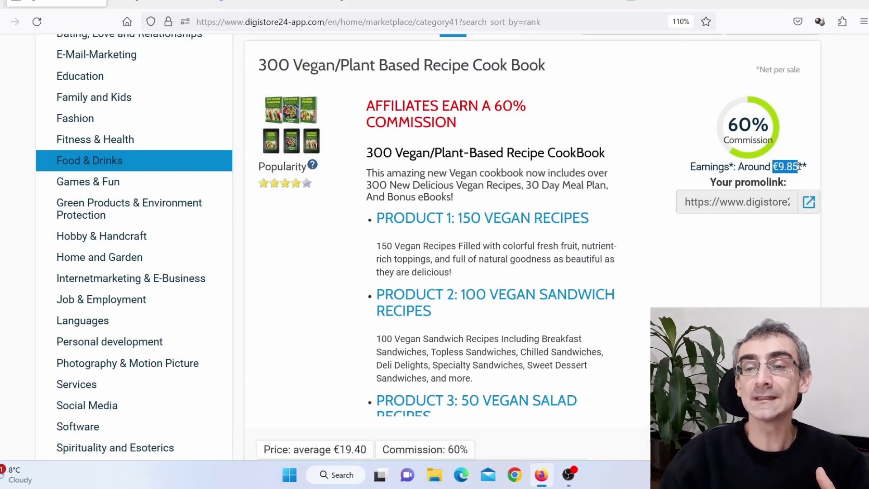
pyautogui.scroll(3, 834, 162)
pyautogui.click(780, 167)
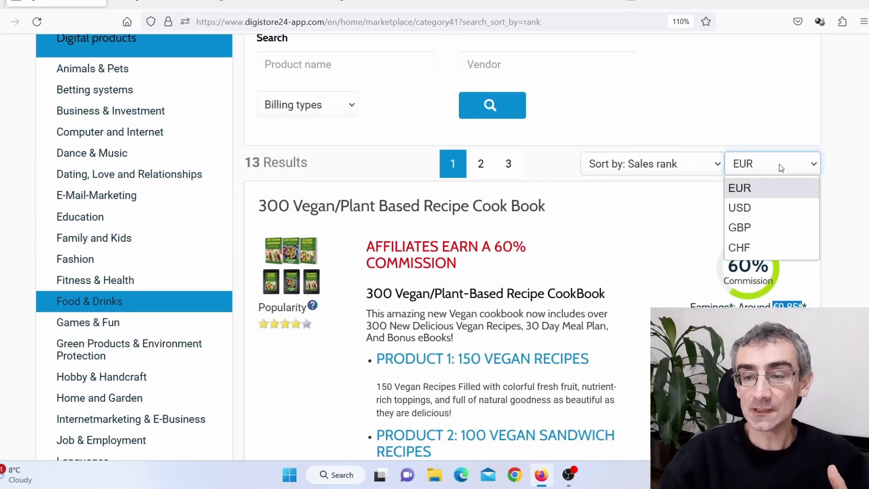
pyautogui.click(775, 209)
pyautogui.scroll(-3, 826, 253)
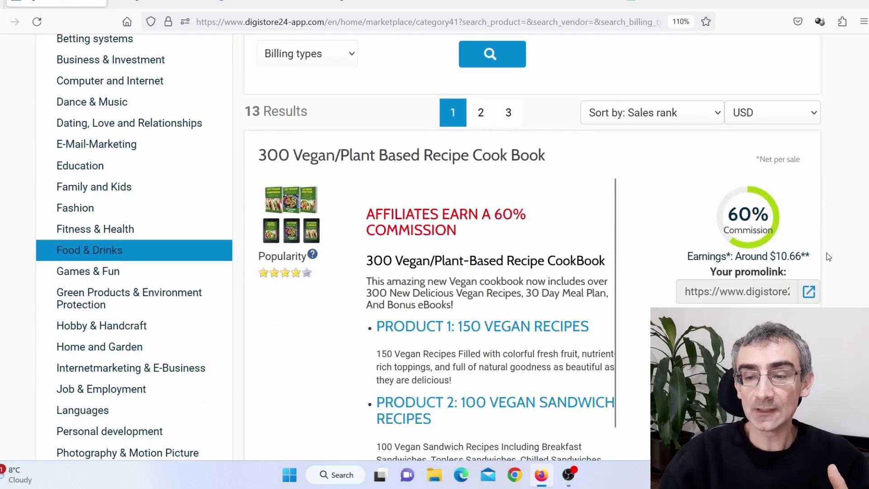
pyautogui.moveTo(795, 257); pyautogui.dragTo(816, 258)
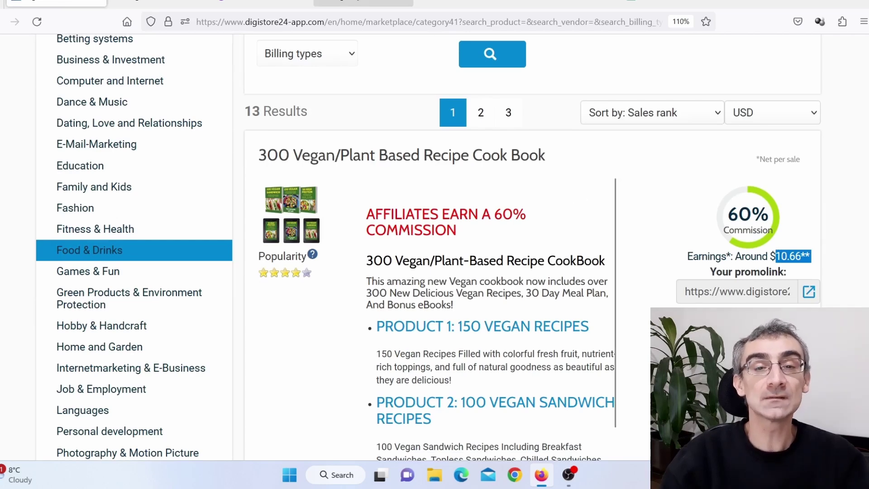
# Look over the bundle offer on the cookbook sales page and view the live vegancookbook.my.canva.site page
pyautogui.click(357, 3)
pyautogui.scroll(9, 224, 112)
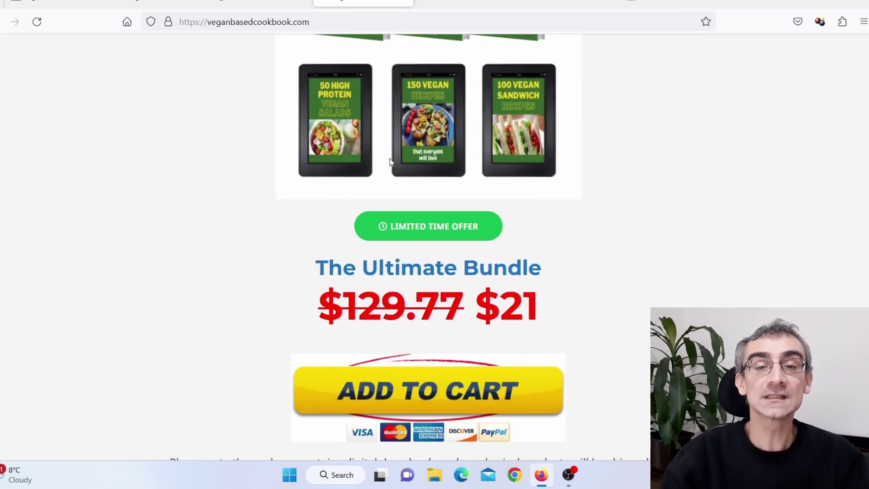
pyautogui.click(406, 3)
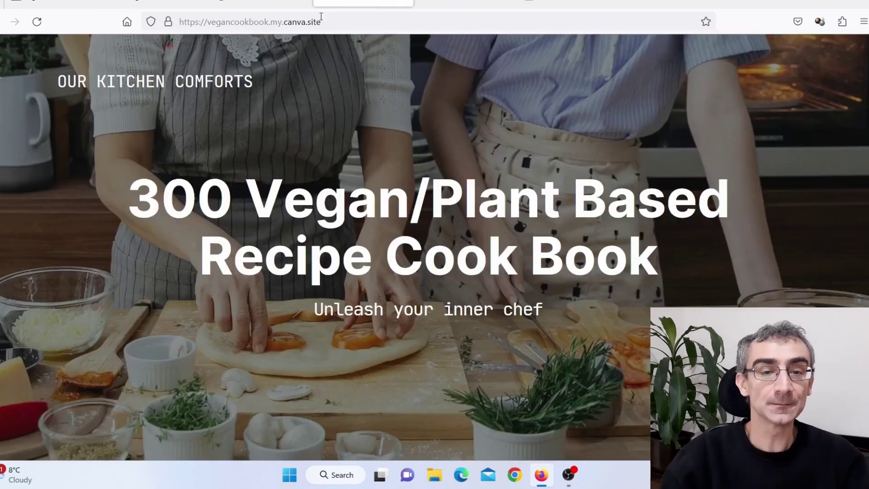
# Switch to the Canva editor, leave the preview and start publishing the website to a free domain, continuing to the settings review
pyautogui.click(278, 4)
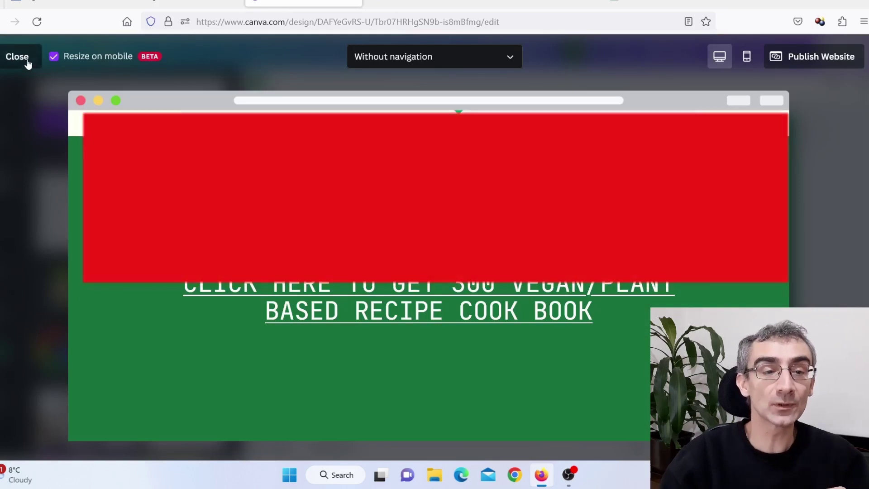
pyautogui.click(21, 57)
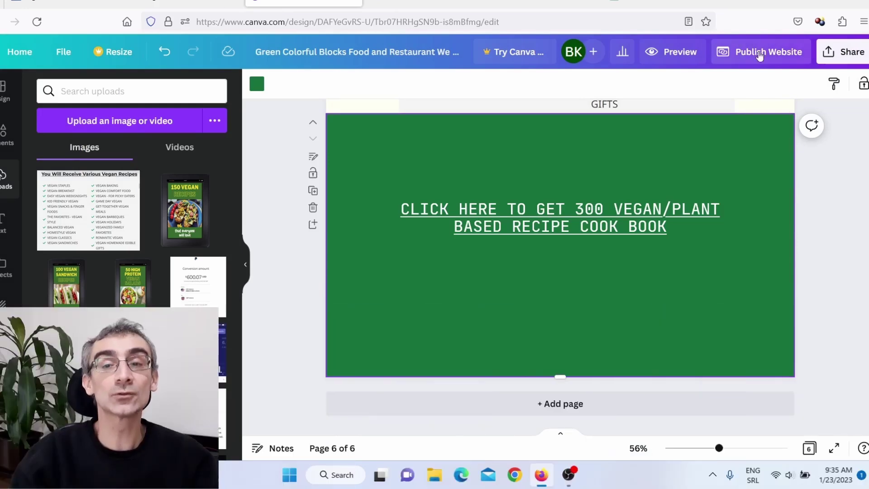
pyautogui.click(760, 54)
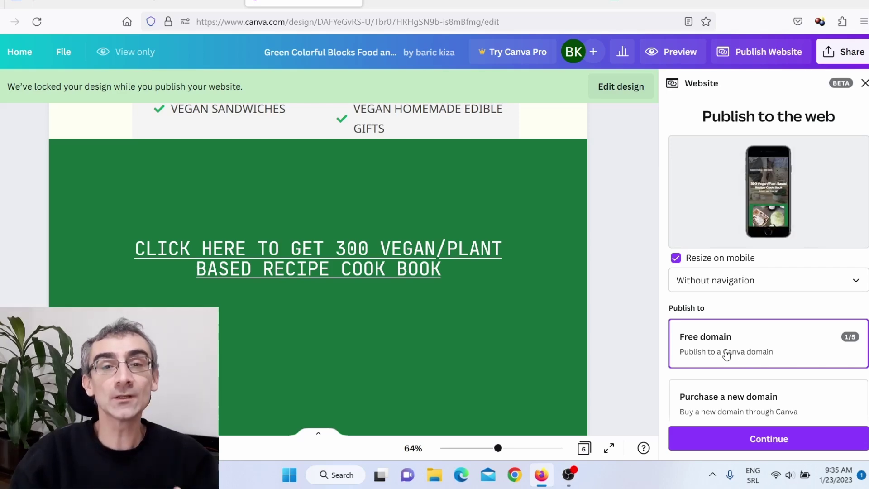
pyautogui.scroll(-2, 767, 354)
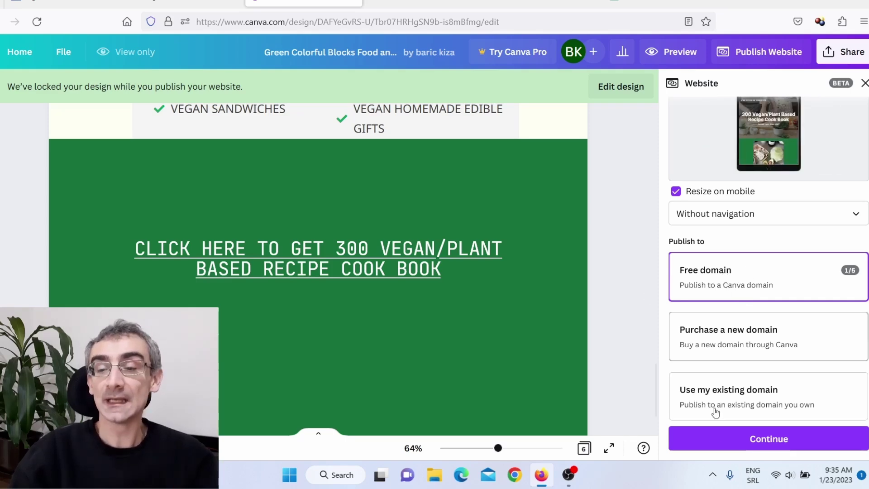
pyautogui.click(769, 440)
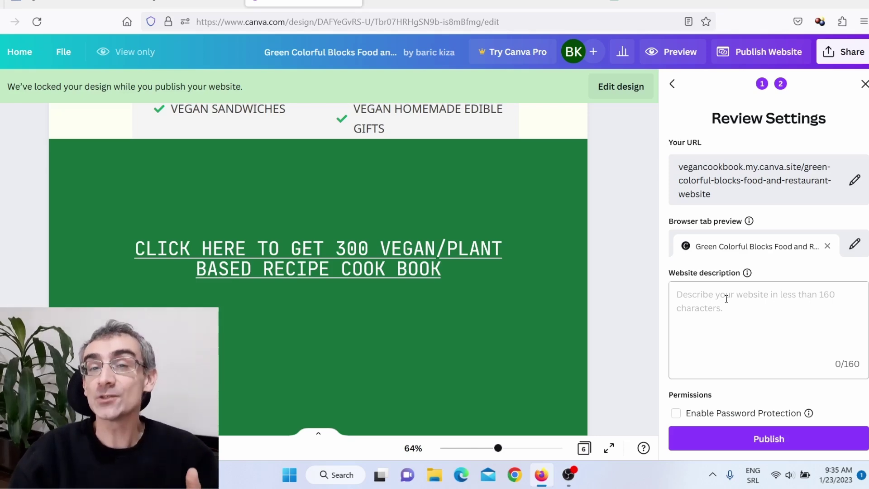
# Set the website description to "Are you looking to incorporate more vegan meals into your diet, but don't know where to start?" and publish the website
pyautogui.hotkey('ctrl', 'shift', 'Tab')
pyautogui.scroll(10, 366, 260)
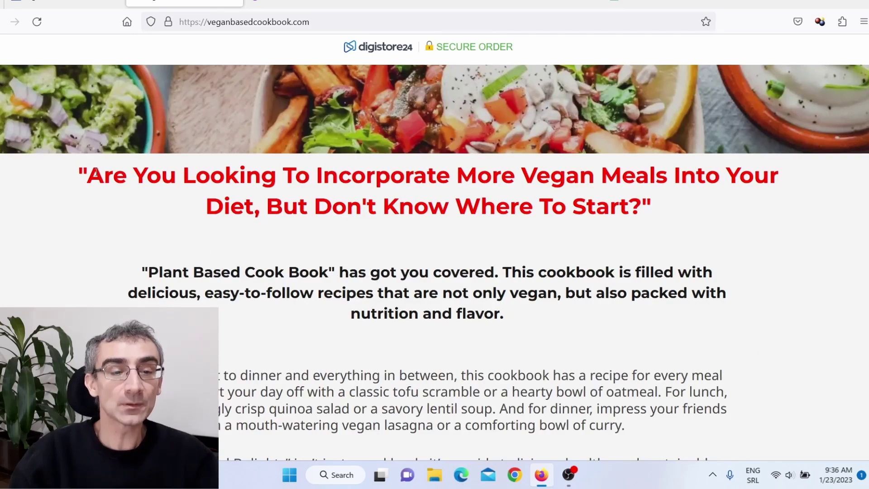
pyautogui.moveTo(89, 175); pyautogui.dragTo(642, 206)
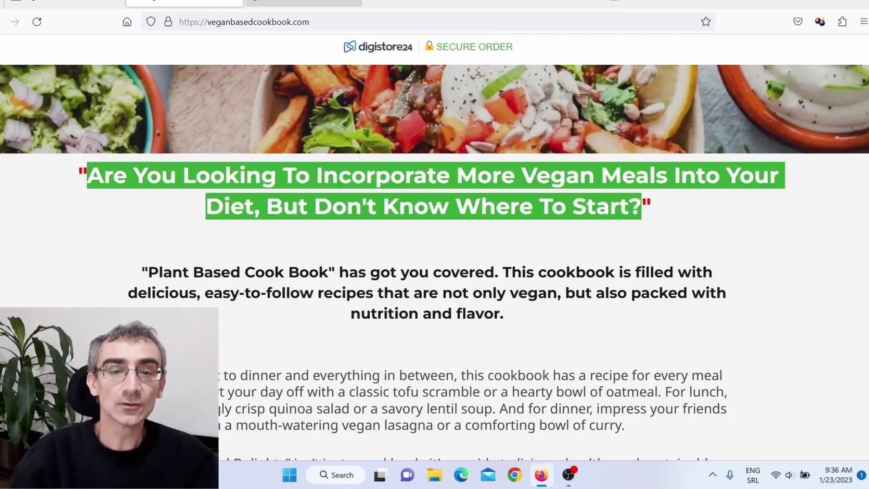
pyautogui.click(304, 3)
pyautogui.click(757, 306)
pyautogui.write("Are you looking to incorporate more vegan meals into your diet, but don't know where to start?")
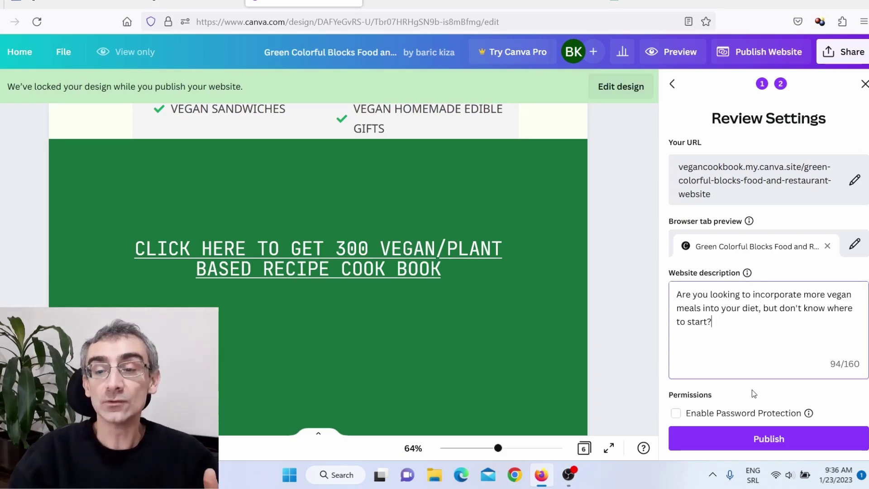
pyautogui.click(769, 439)
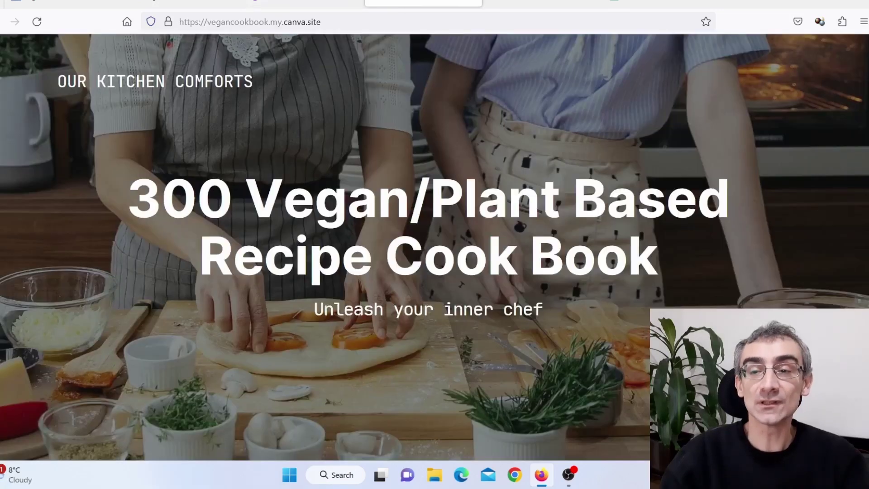
# Look through the published cookbook website down to its pricing section and back to the header
pyautogui.scroll(-20, 434, 247)
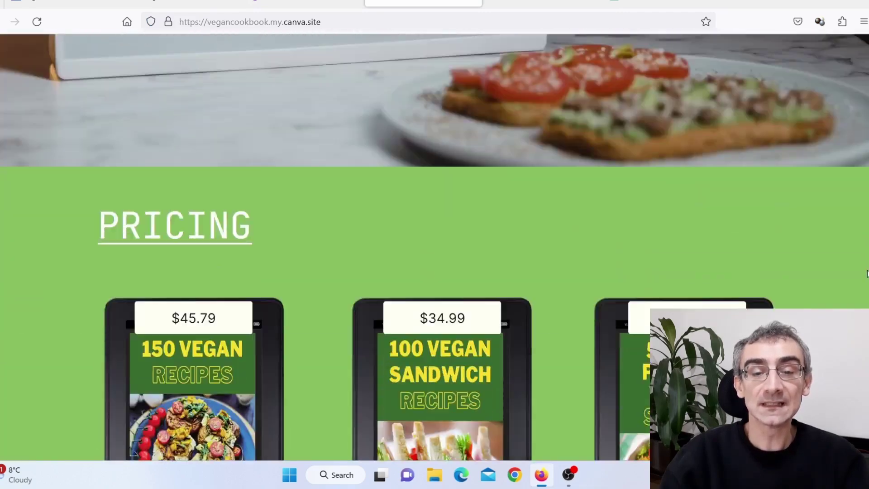
pyautogui.scroll(-1, 434, 247)
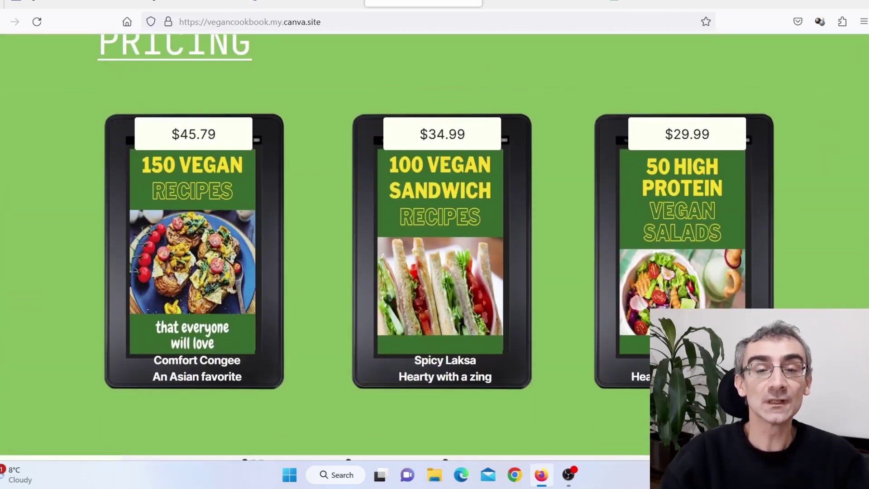
pyautogui.scroll(1, 507, 228)
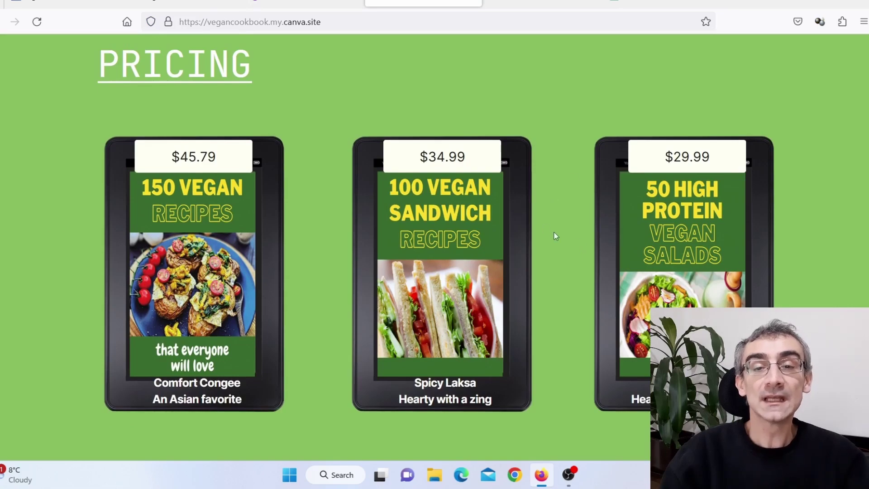
pyautogui.scroll(8, 550, 229)
pyautogui.scroll(15, 552, 199)
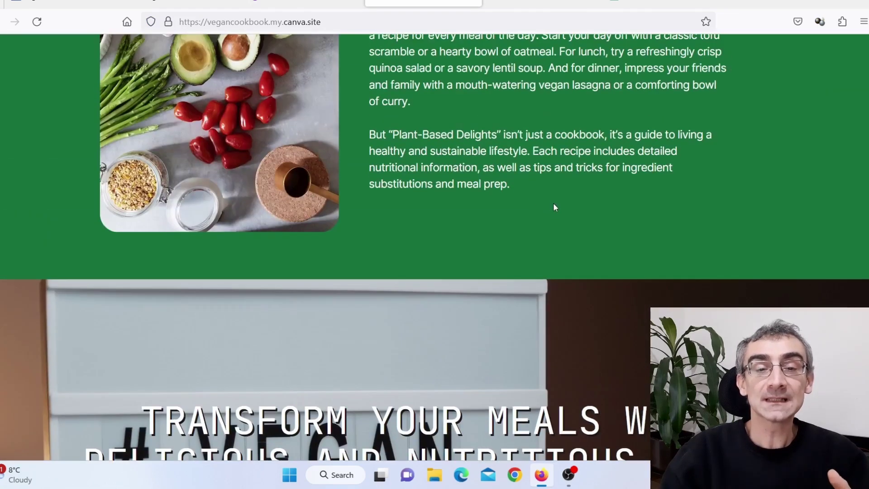
pyautogui.scroll(3, 564, 210)
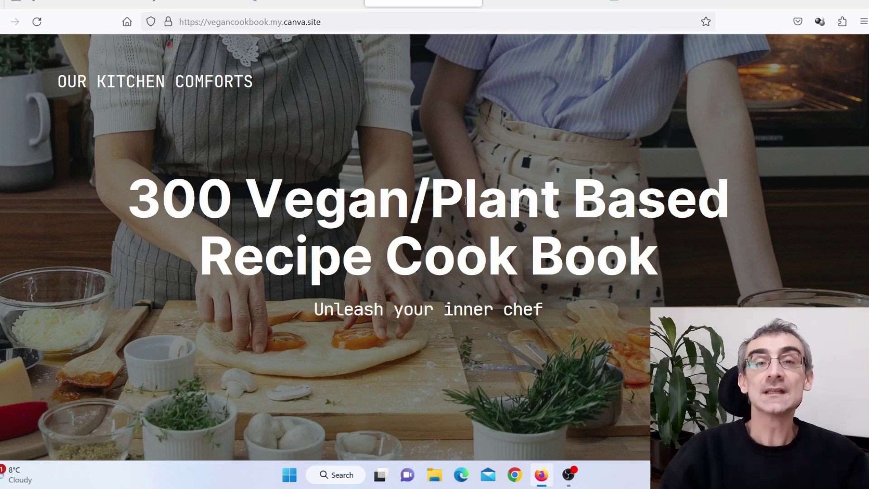
# Switch to Quora, search for "vegan recipes", filter the results to questions and open "What are the best vegan recipes?"
pyautogui.click(514, 11)
pyautogui.click(417, 48)
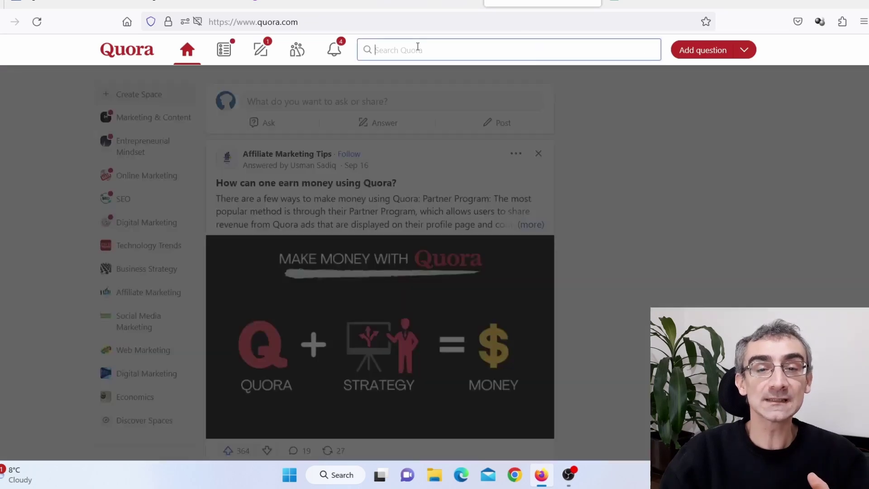
pyautogui.write('vegan recipes')
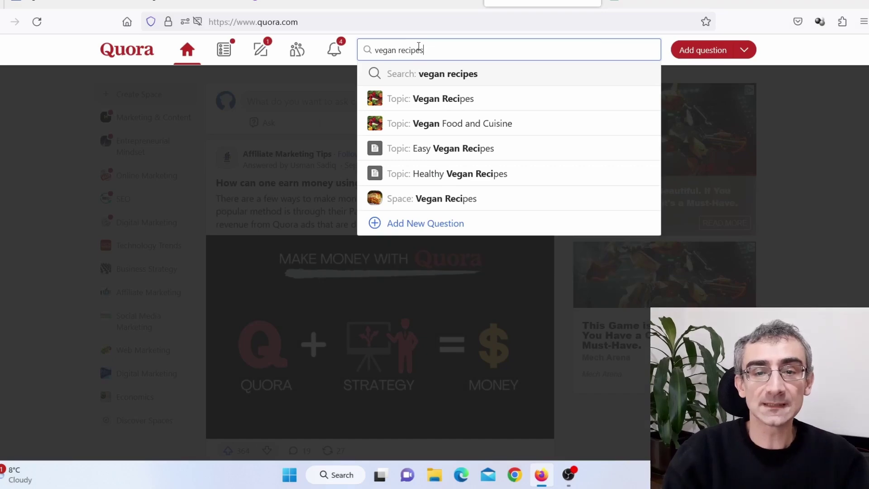
pyautogui.click(457, 75)
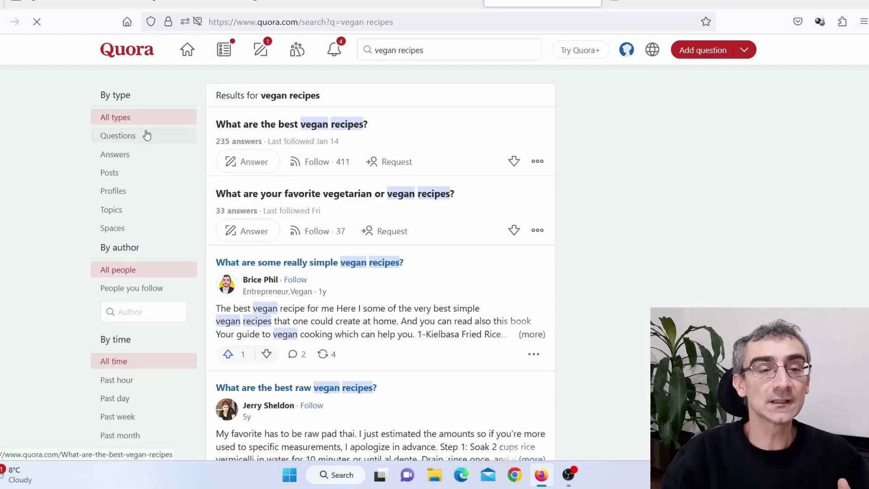
pyautogui.click(128, 137)
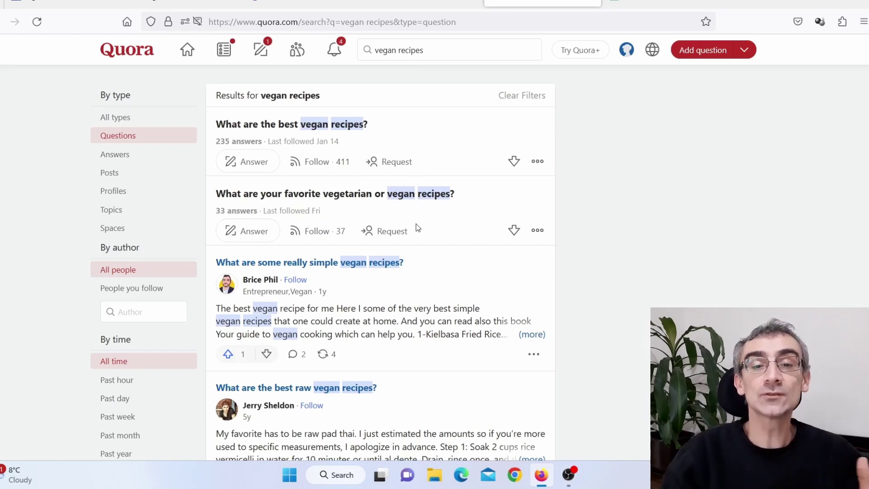
pyautogui.click(303, 130)
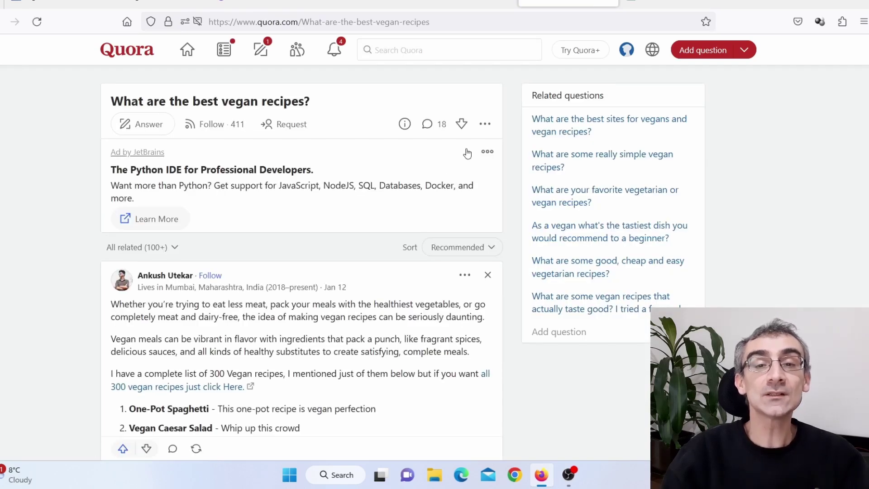
# Copy the Quora question title, switch to ChatGPT and submit the prompt "write me an article about What are the best vegan recipes?"
pyautogui.moveTo(114, 101); pyautogui.dragTo(316, 106)
pyautogui.hotkey('ctrl', 'c')
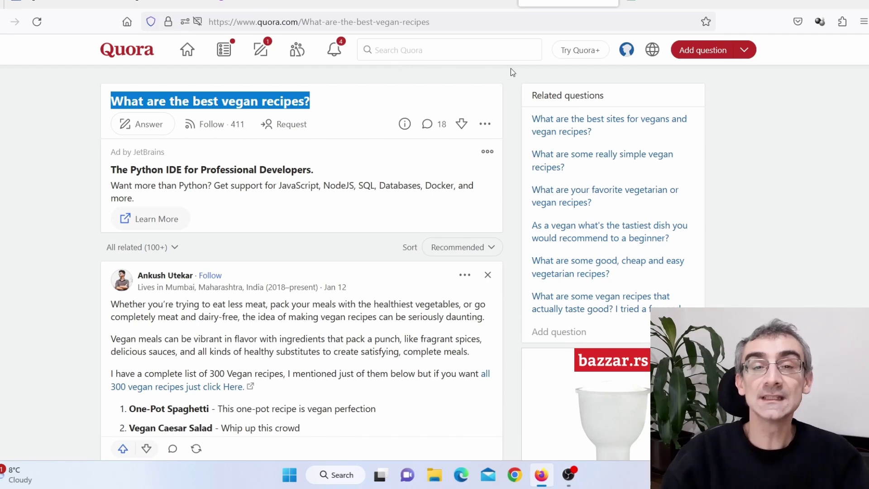
pyautogui.hotkey('ctrl', 'Tab')
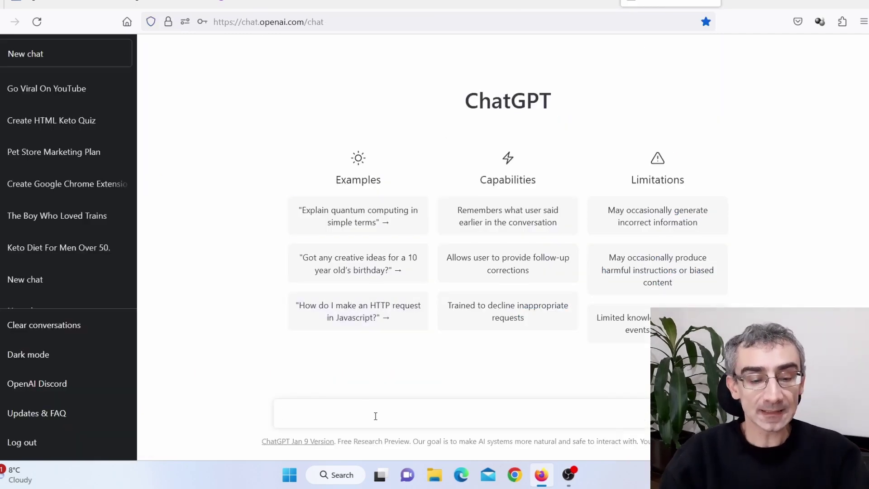
pyautogui.hotkey('ctrl', 'v')
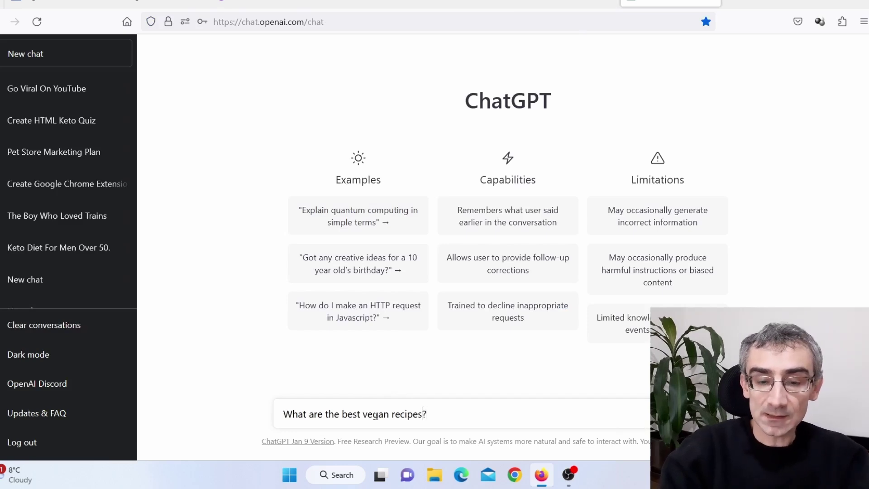
pyautogui.press('Home')
pyautogui.write('write ')
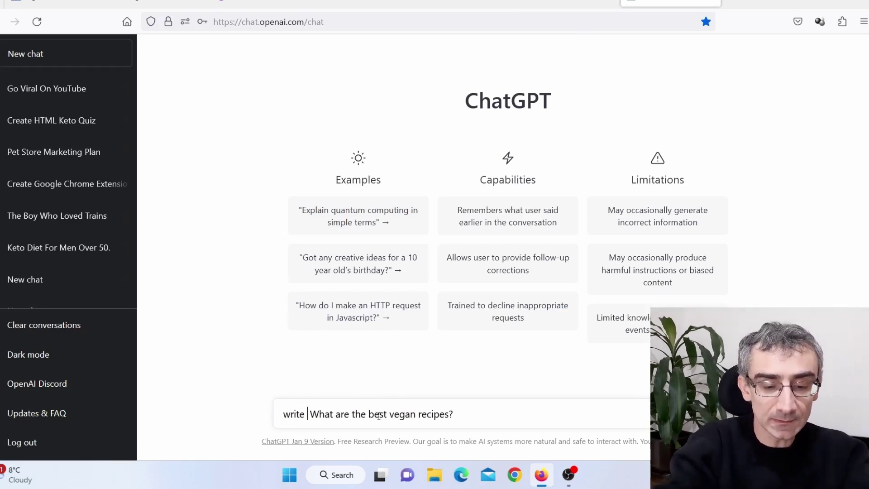
pyautogui.write('me an art')
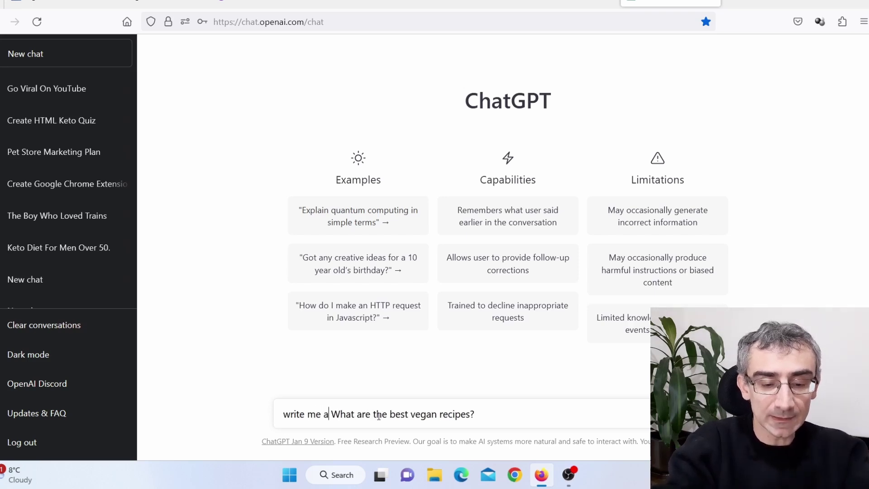
pyautogui.write('icle abo')
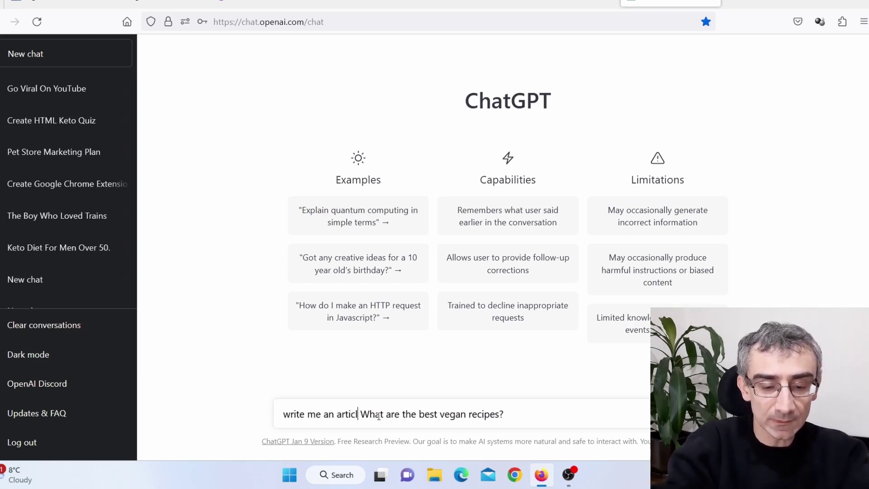
pyautogui.write('ut')
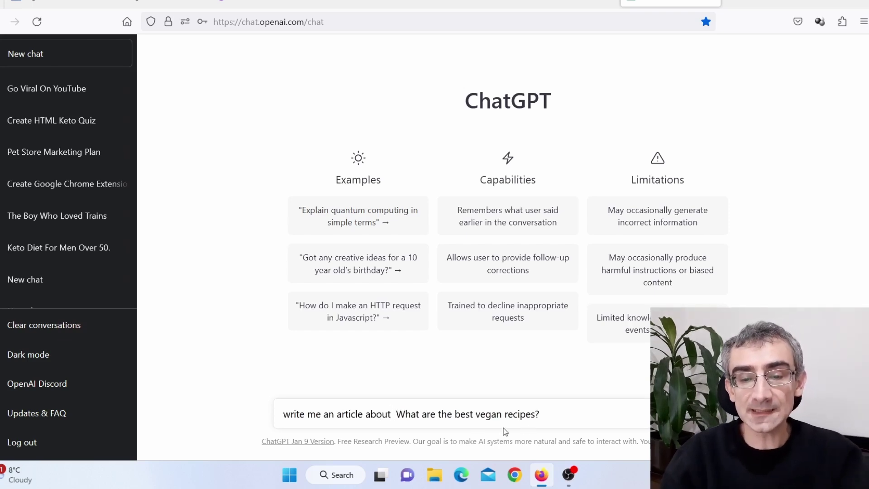
pyautogui.press('Return')
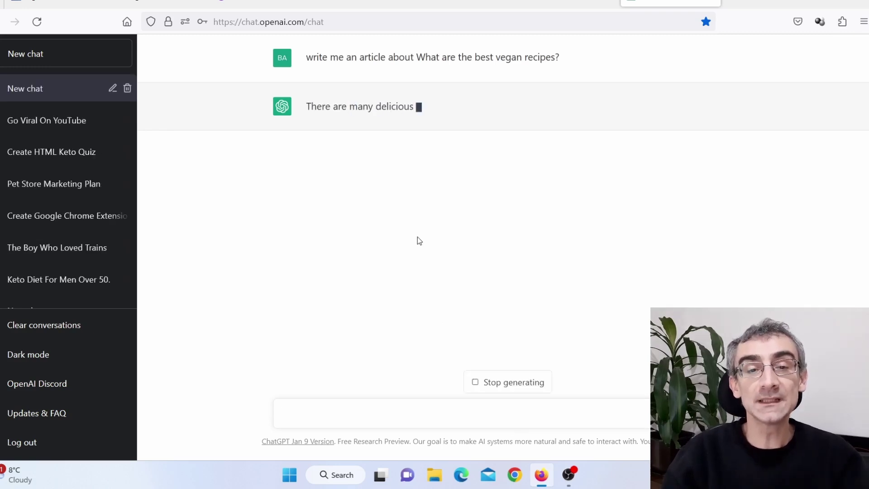
# Copy the question title from the ChatGPT prompt and paste it into a new answer to "What are the best vegan recipes?" on Quora
pyautogui.moveTo(417, 57); pyautogui.dragTo(560, 57)
pyautogui.hotkey('ctrl', 'c')
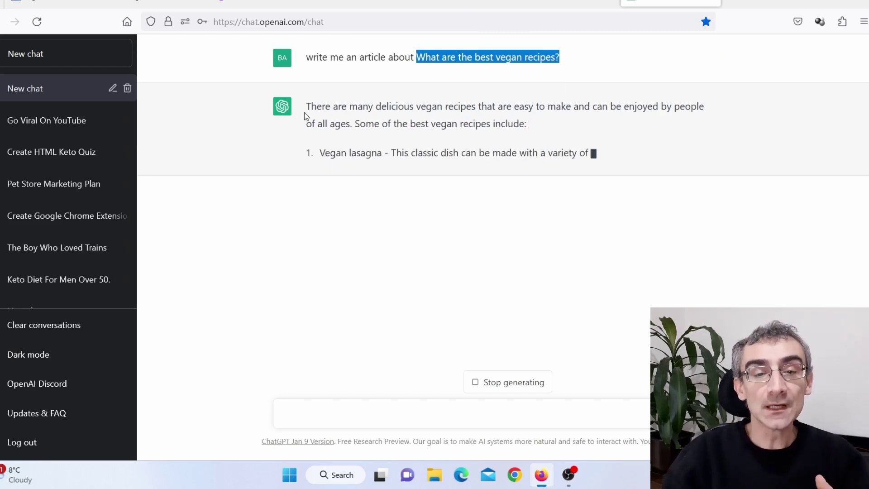
pyautogui.moveTo(304, 108); pyautogui.dragTo(633, 182)
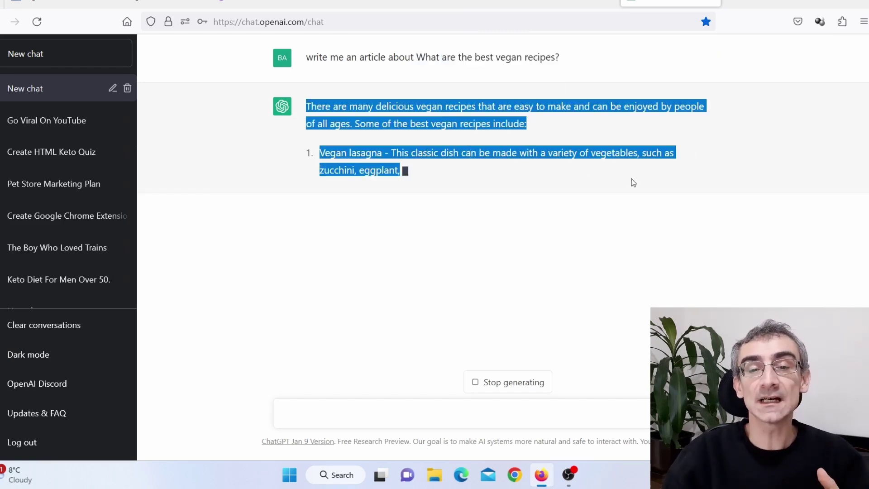
pyautogui.hotkey('ctrl', 'shift', 'Tab')
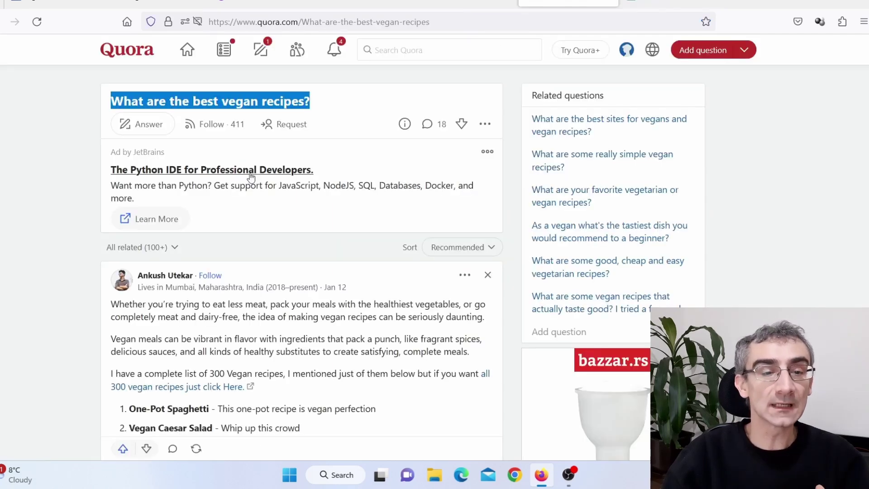
pyautogui.click(147, 126)
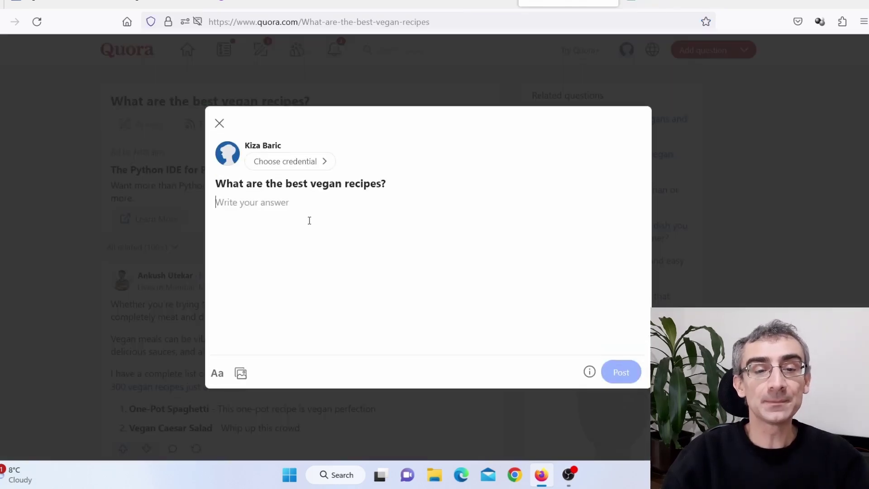
pyautogui.hotkey('ctrl', 'v')
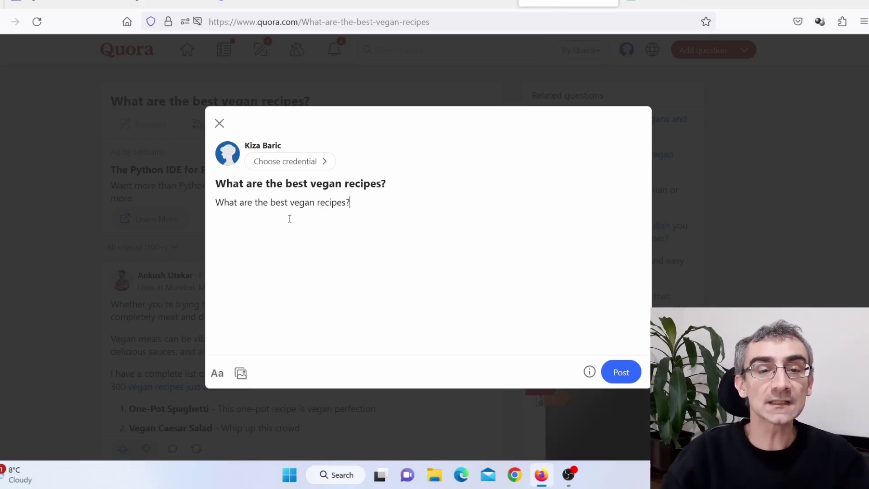
# Check the Canva website design, return to Quora, and close the answer draft together with its question page
pyautogui.click(261, 3)
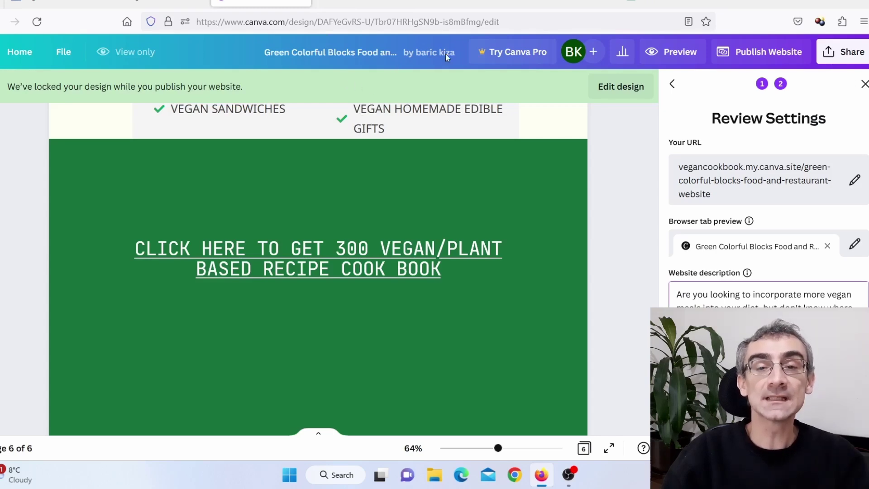
pyautogui.click(568, 5)
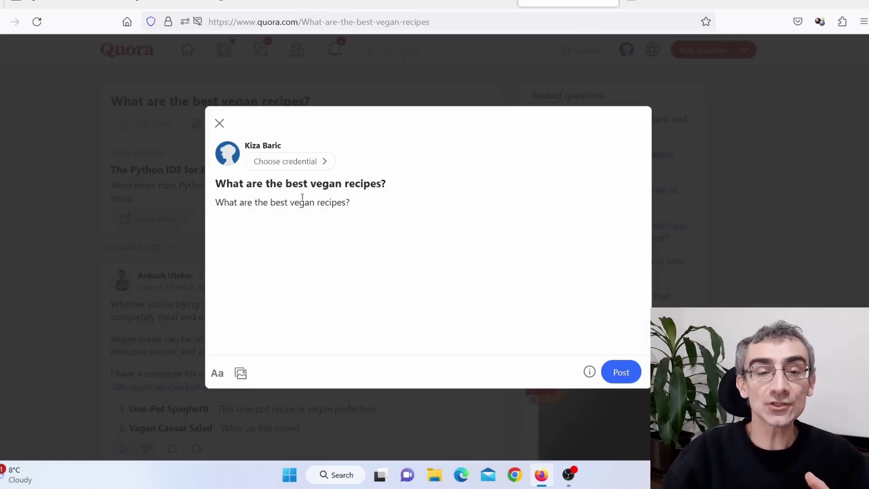
pyautogui.click(220, 123)
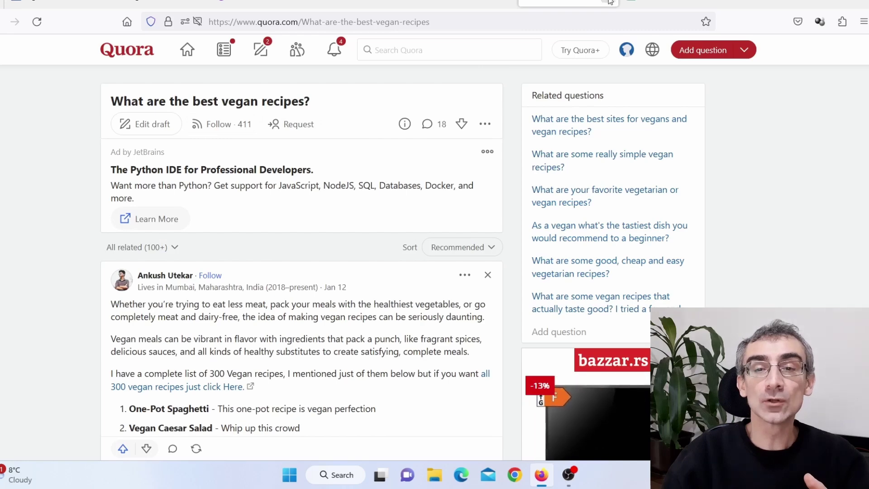
pyautogui.click(461, 2)
pyautogui.click(462, 2)
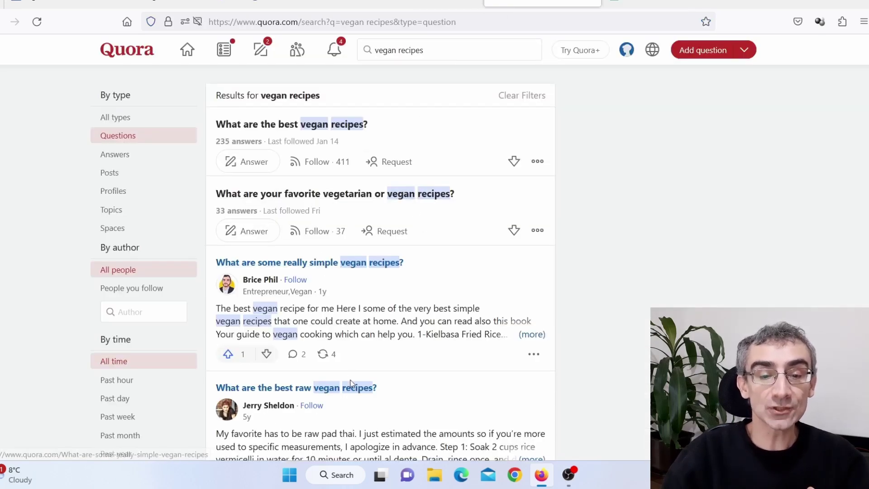
# Look through the list of Quora questions found for "vegan recipes"
pyautogui.scroll(-4, 362, 344)
pyautogui.scroll(-5, 398, 321)
pyautogui.scroll(-8, 412, 321)
pyautogui.scroll(-3, 414, 314)
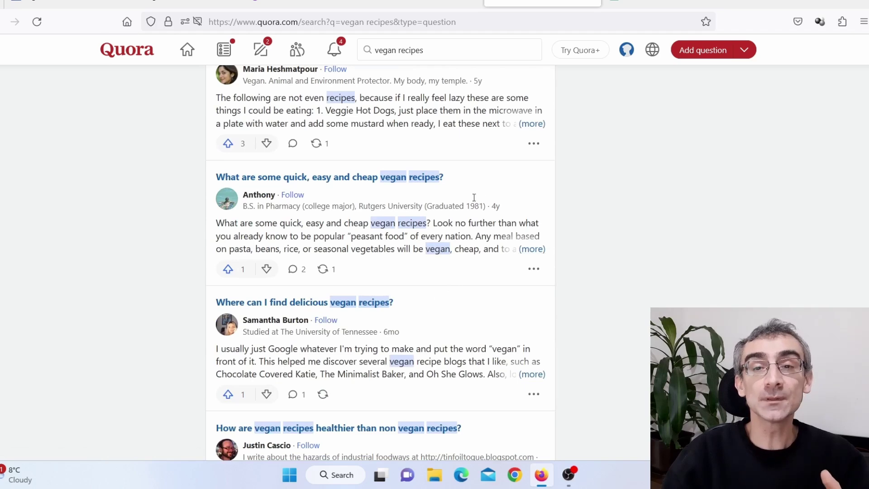
# Review the ChatGPT article, the Quora question results, the Canva design and the 300 Vegan/Plant Based Recipe Cook Book offer on Digistore24
pyautogui.click(638, 4)
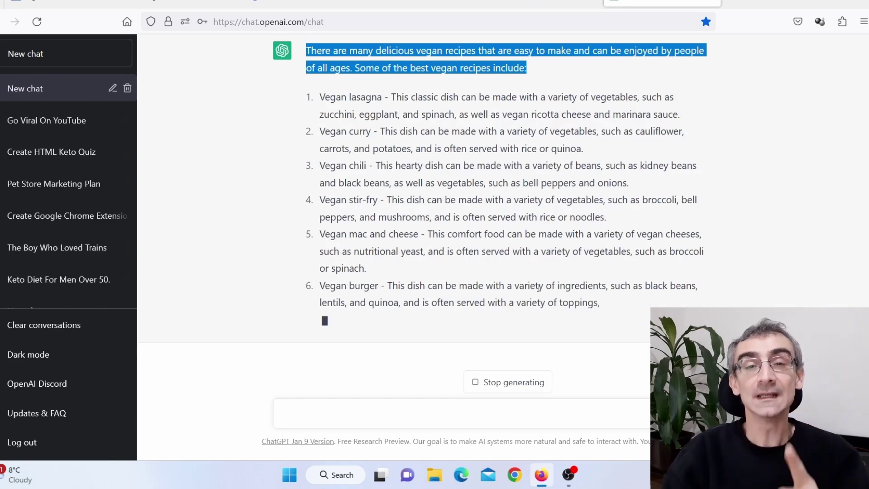
pyautogui.click(530, 5)
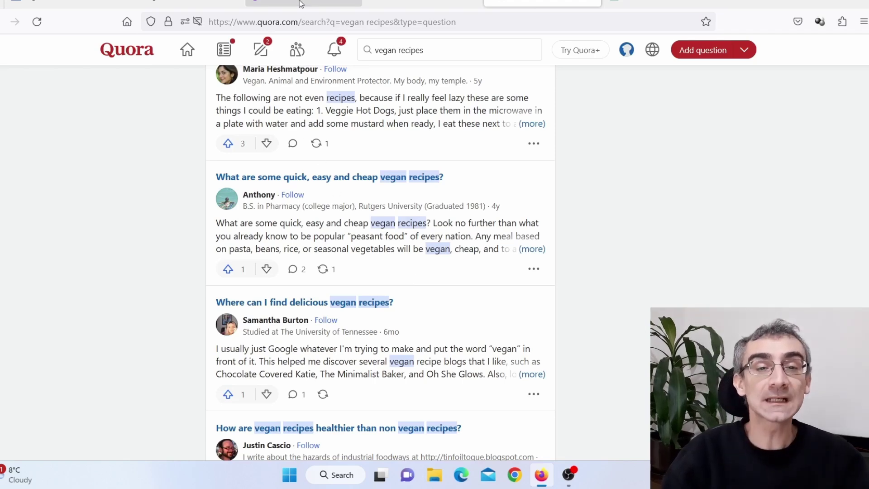
pyautogui.click(319, 5)
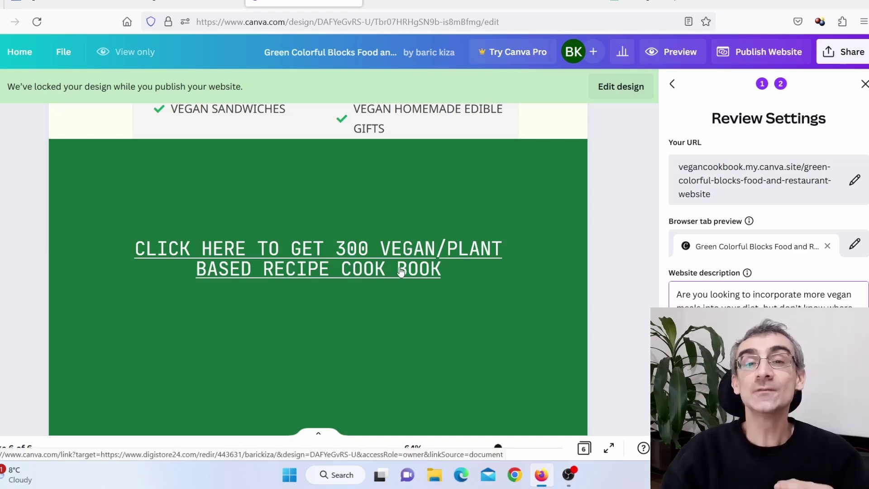
pyautogui.click(65, 3)
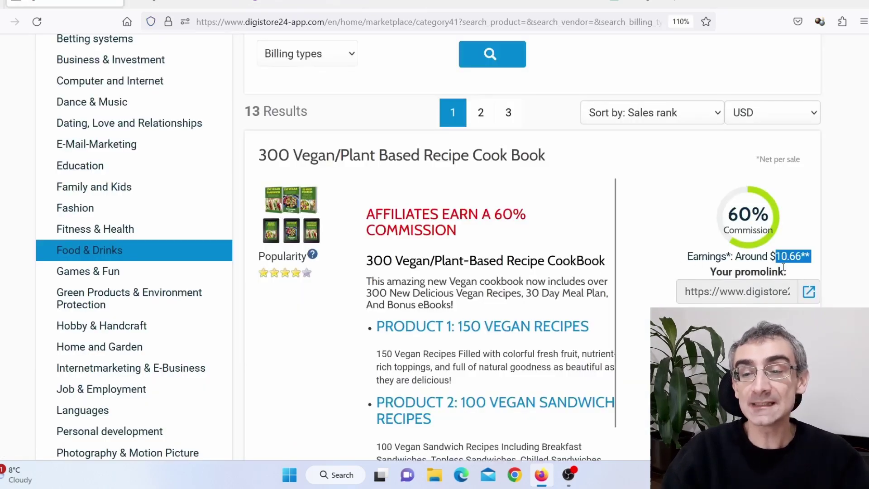